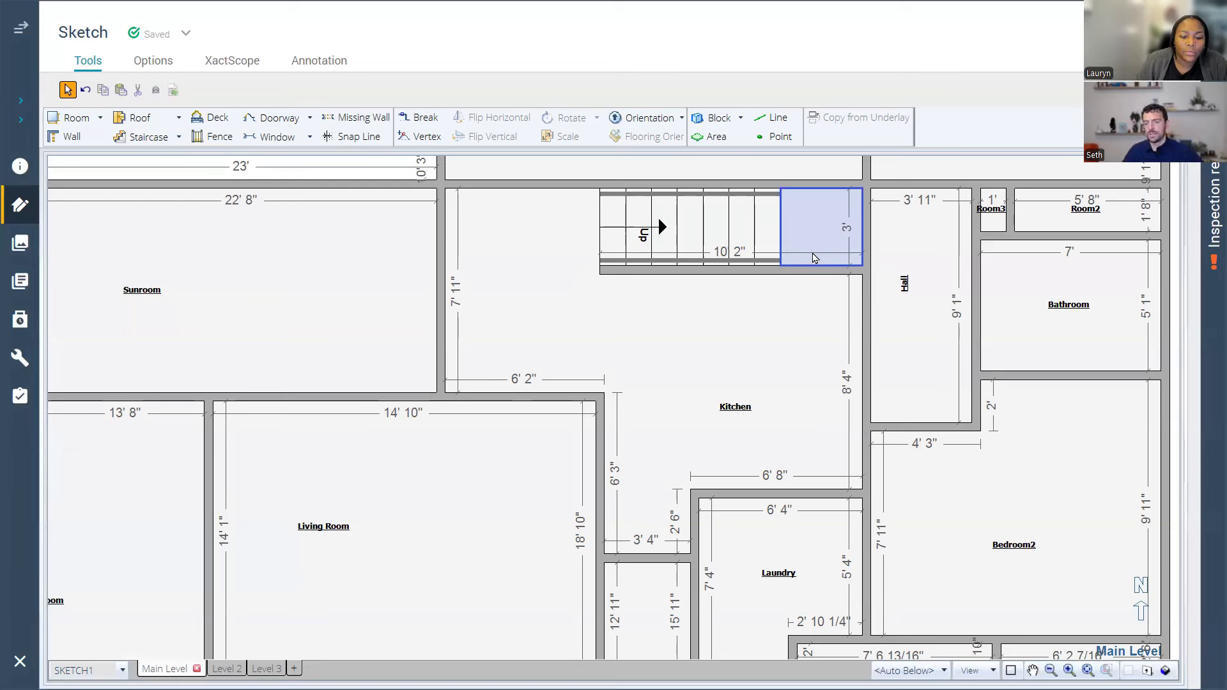
Step: Set the wall type of the kitchen-side wall along the staircase and its landing to Missing Above Stairs
click(811, 261)
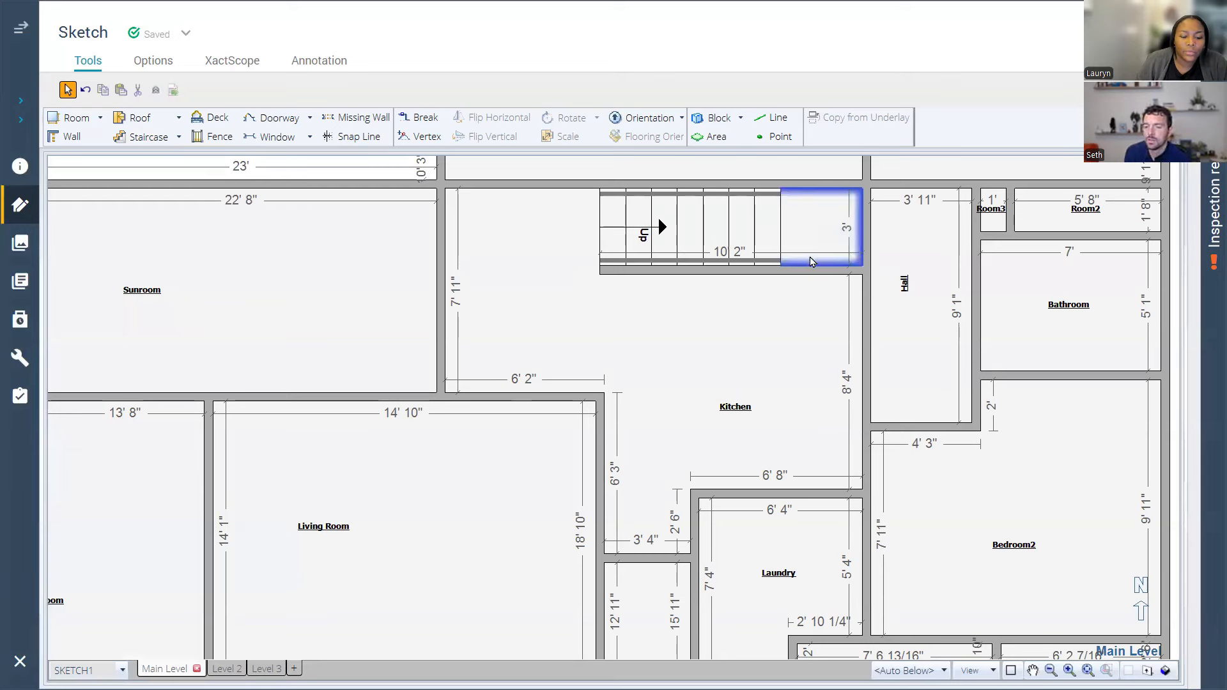
click(800, 271)
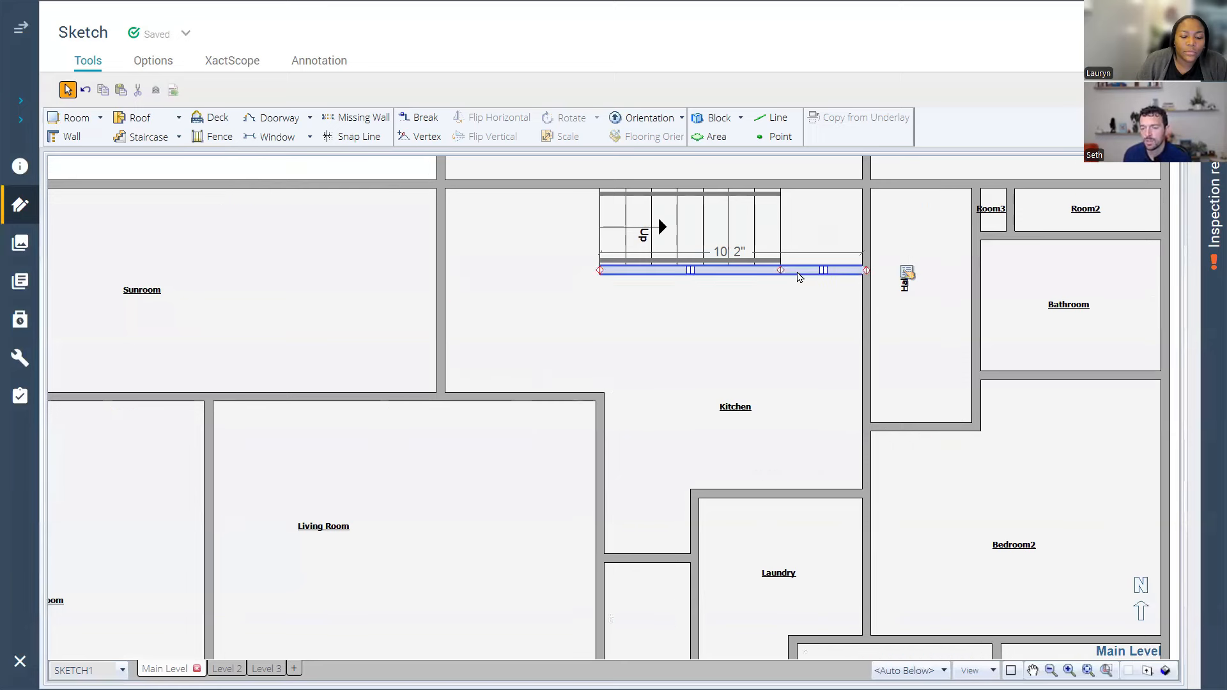
mouse_move(903, 274)
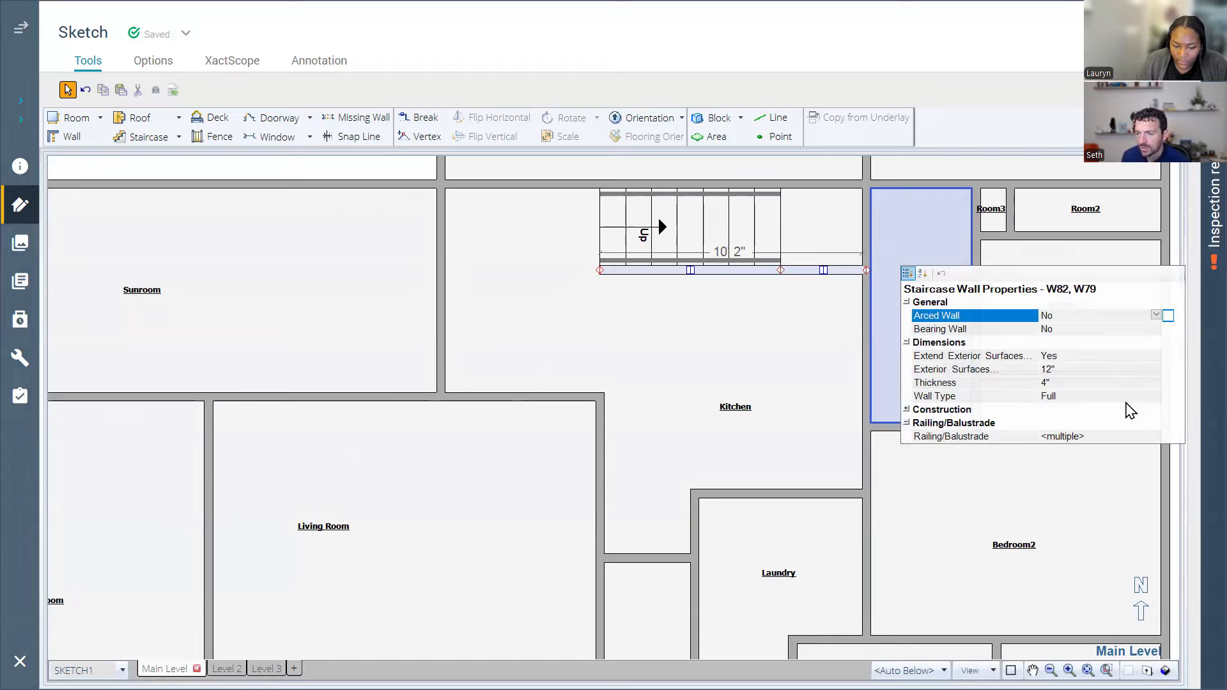
click(1088, 396)
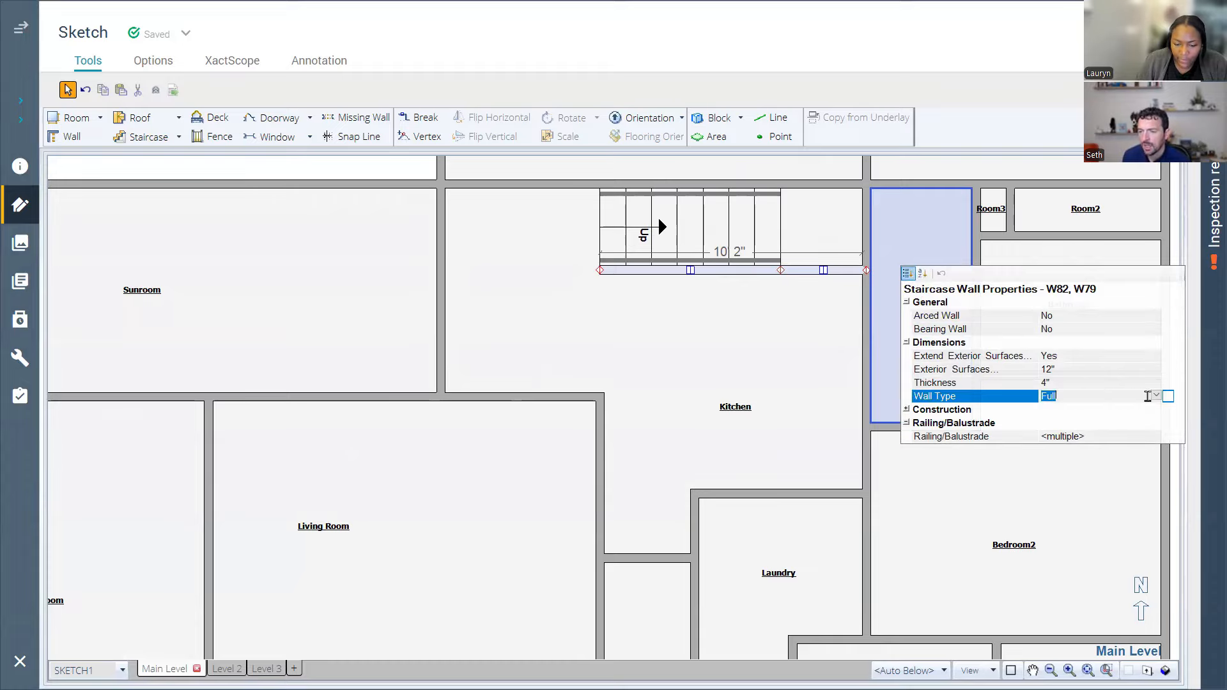
click(1156, 396)
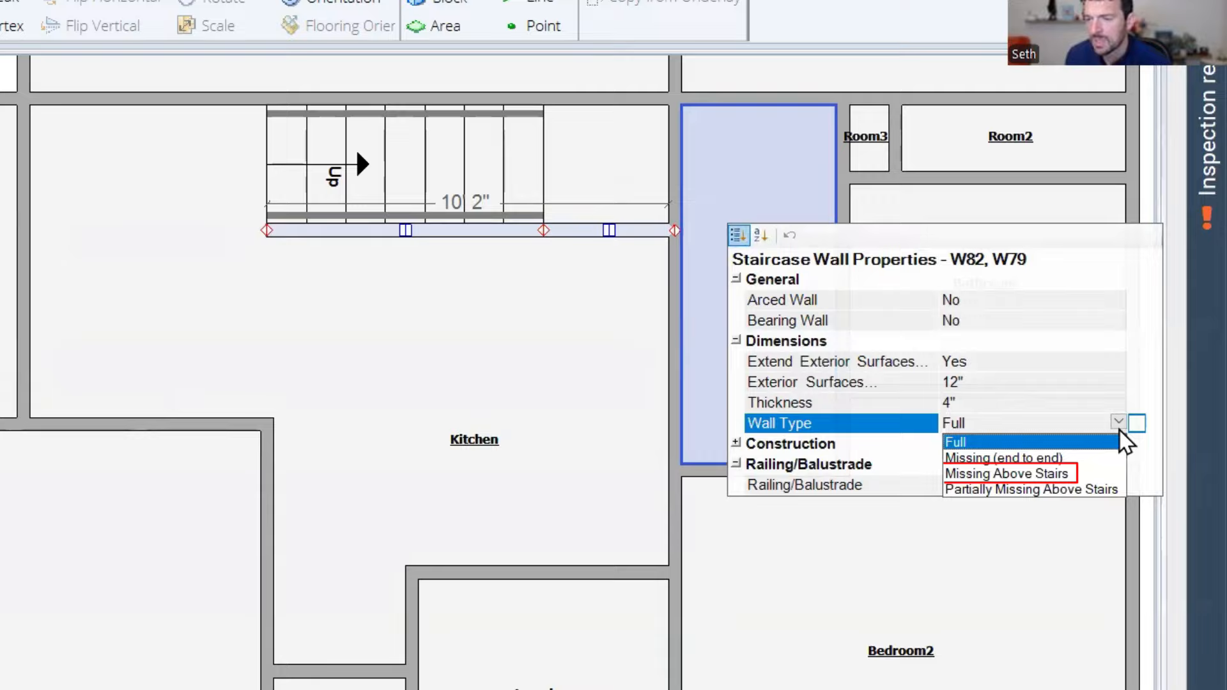
click(1103, 474)
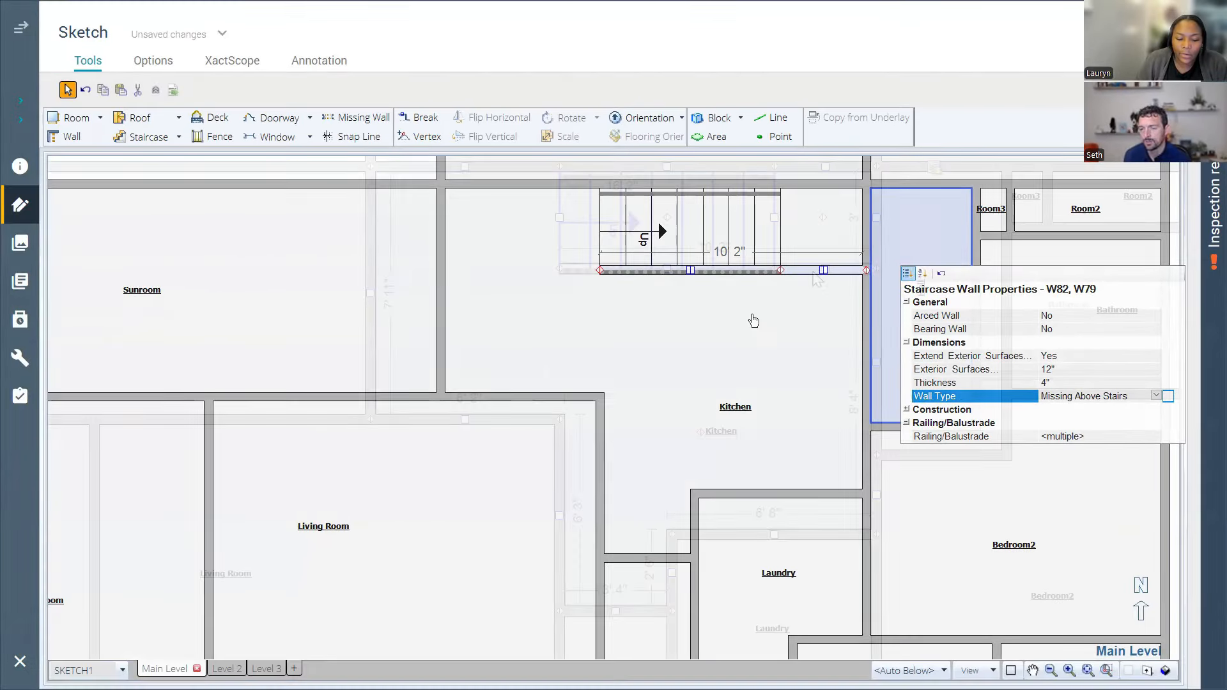
Step: Enable the railing/balustrade on the kitchen-side wall section of the stair landing
click(813, 271)
scroll(812, 270, up, 1)
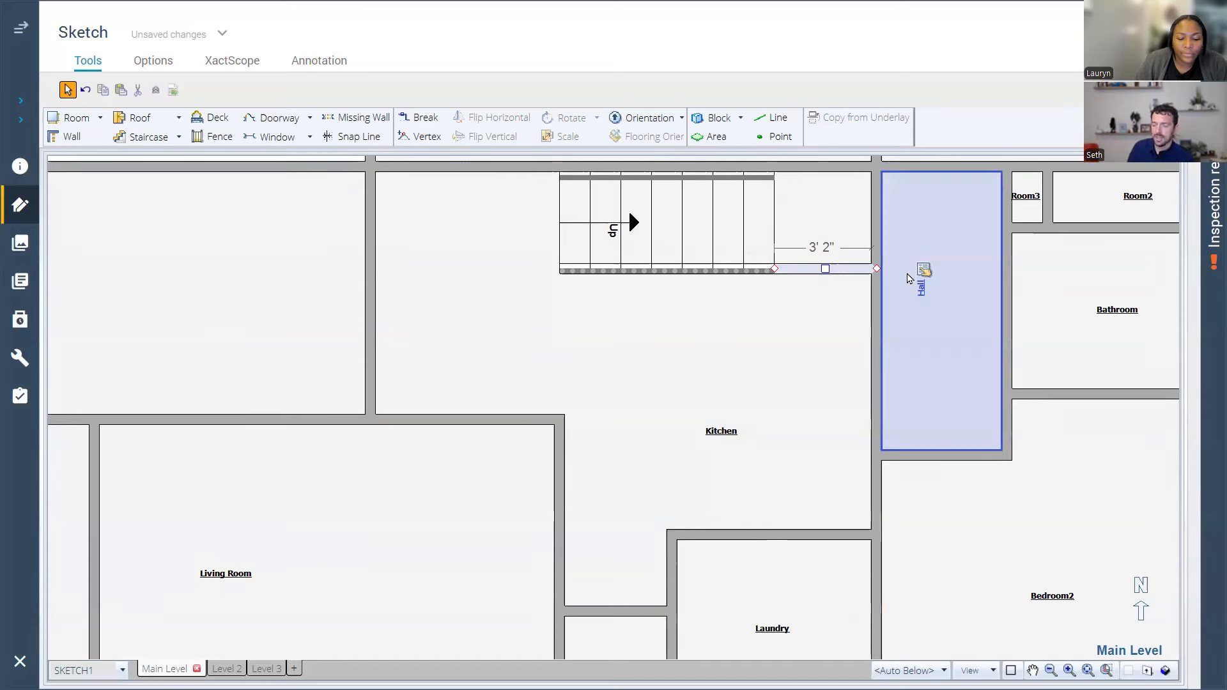
click(924, 271)
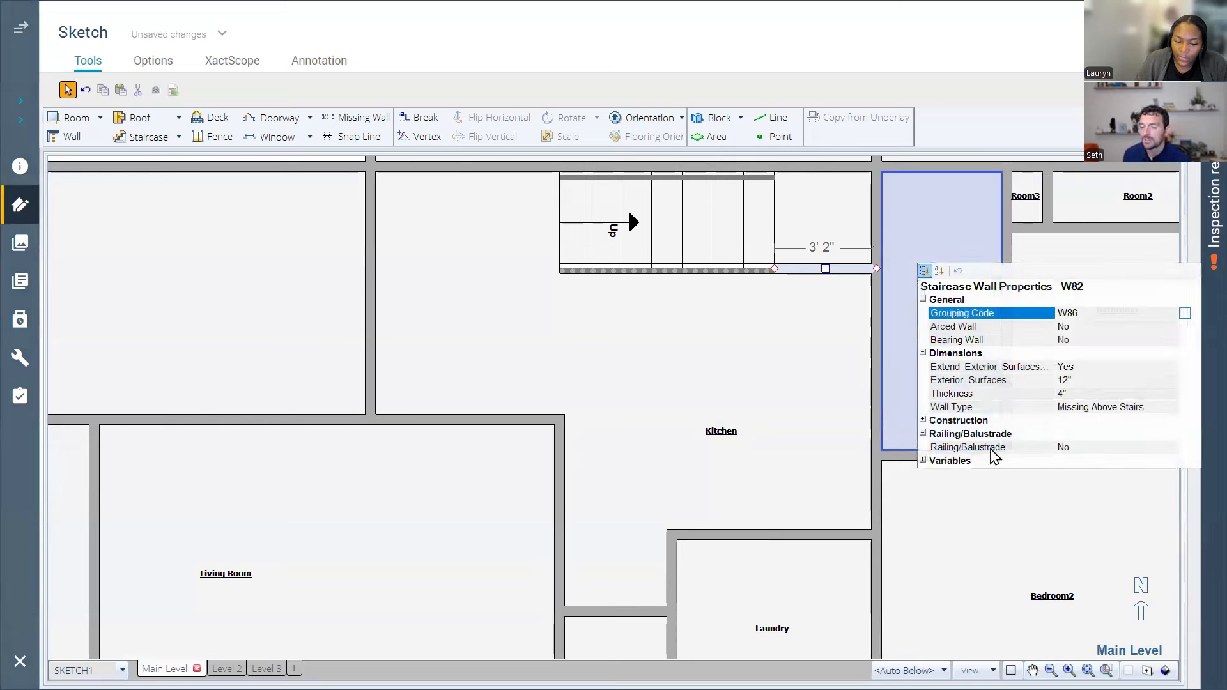
click(1073, 447)
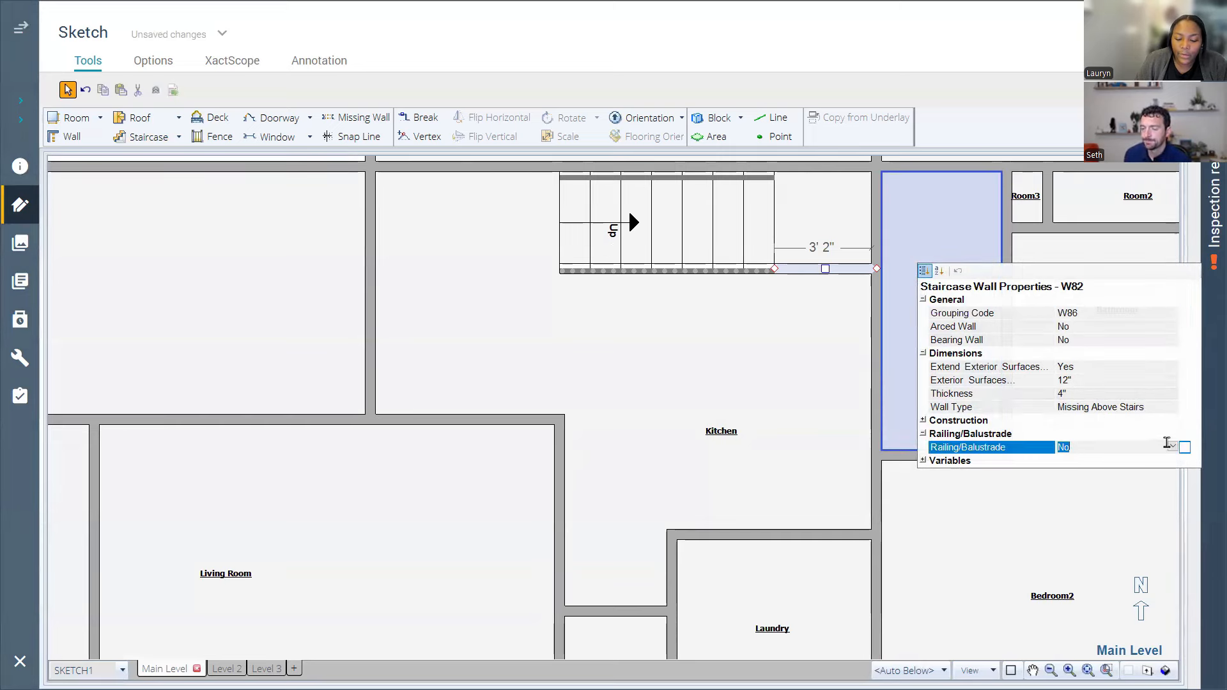
click(1172, 446)
click(1102, 472)
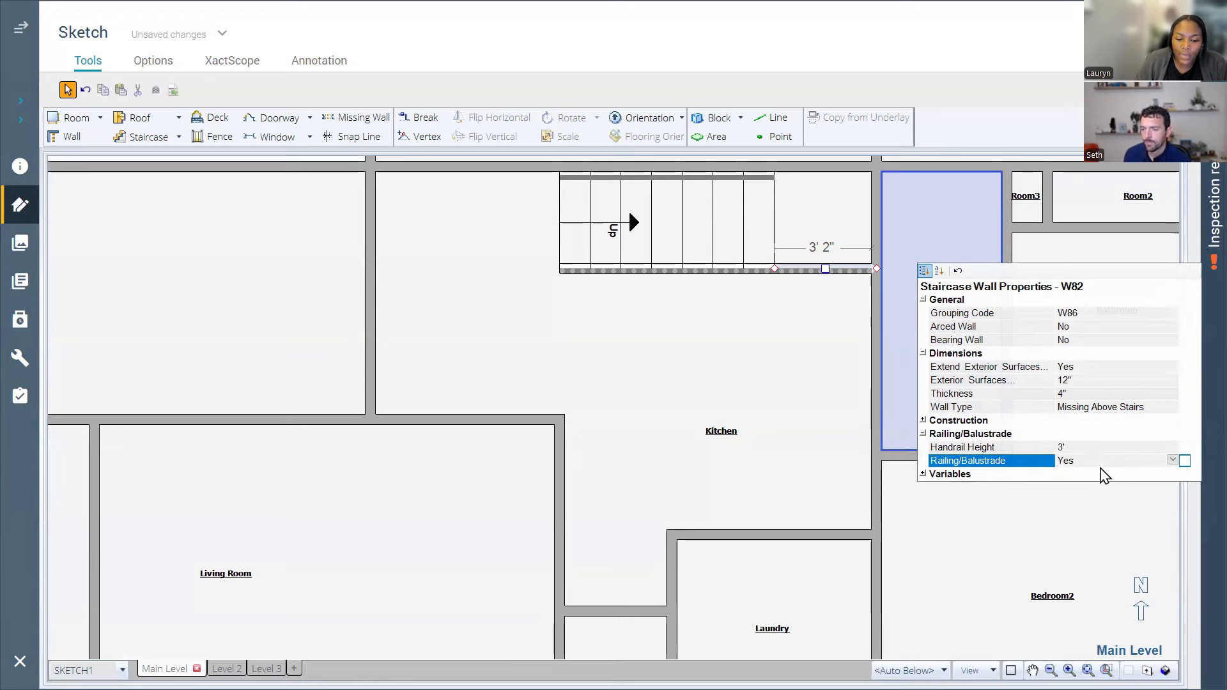
click(855, 337)
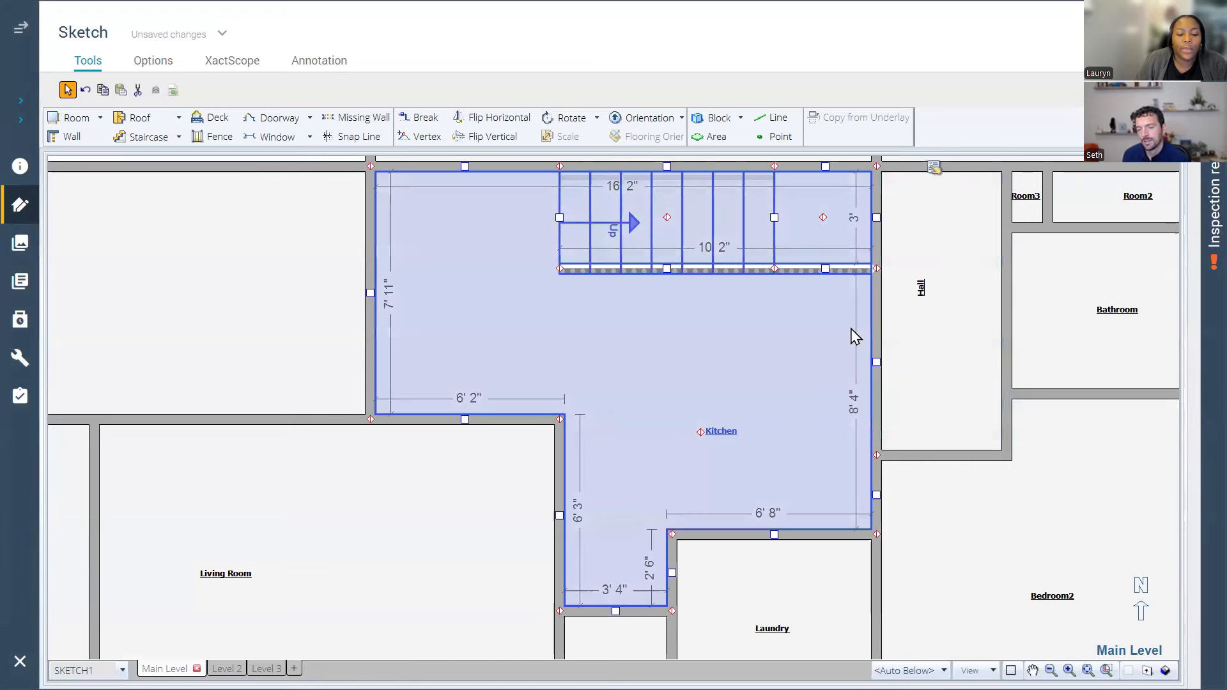
Step: Inspect the staircase, landing and railing in 3D from the kitchen side, and return to the plan view
click(807, 255)
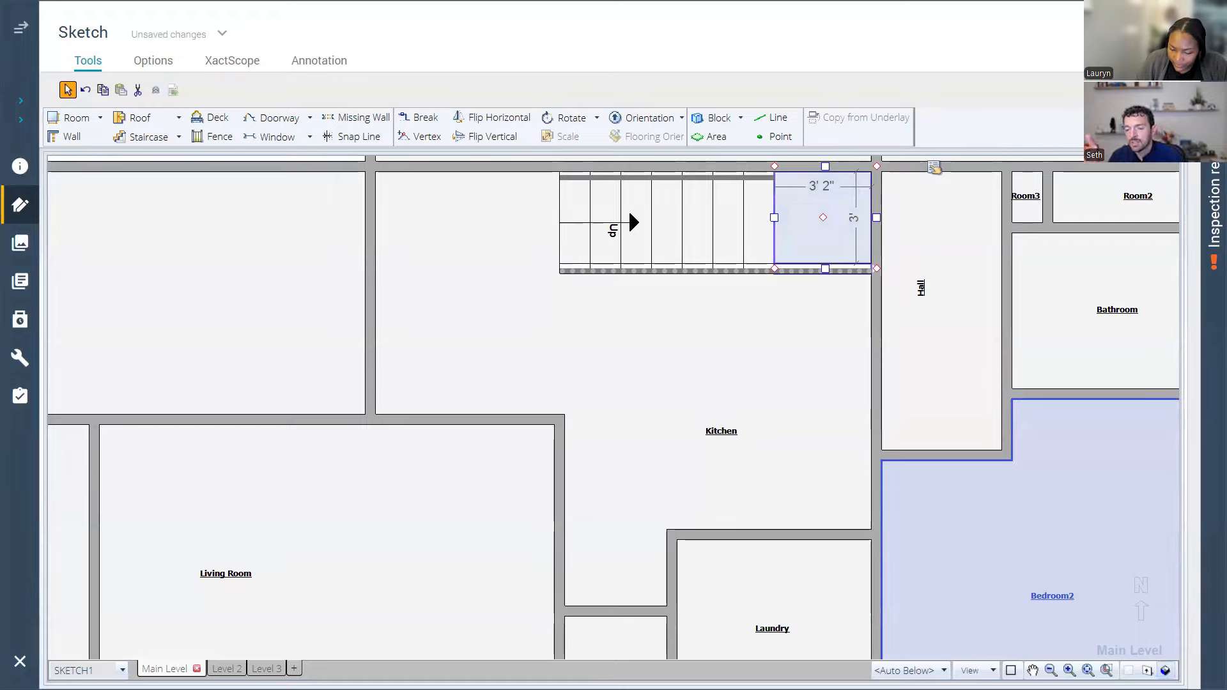
click(1151, 670)
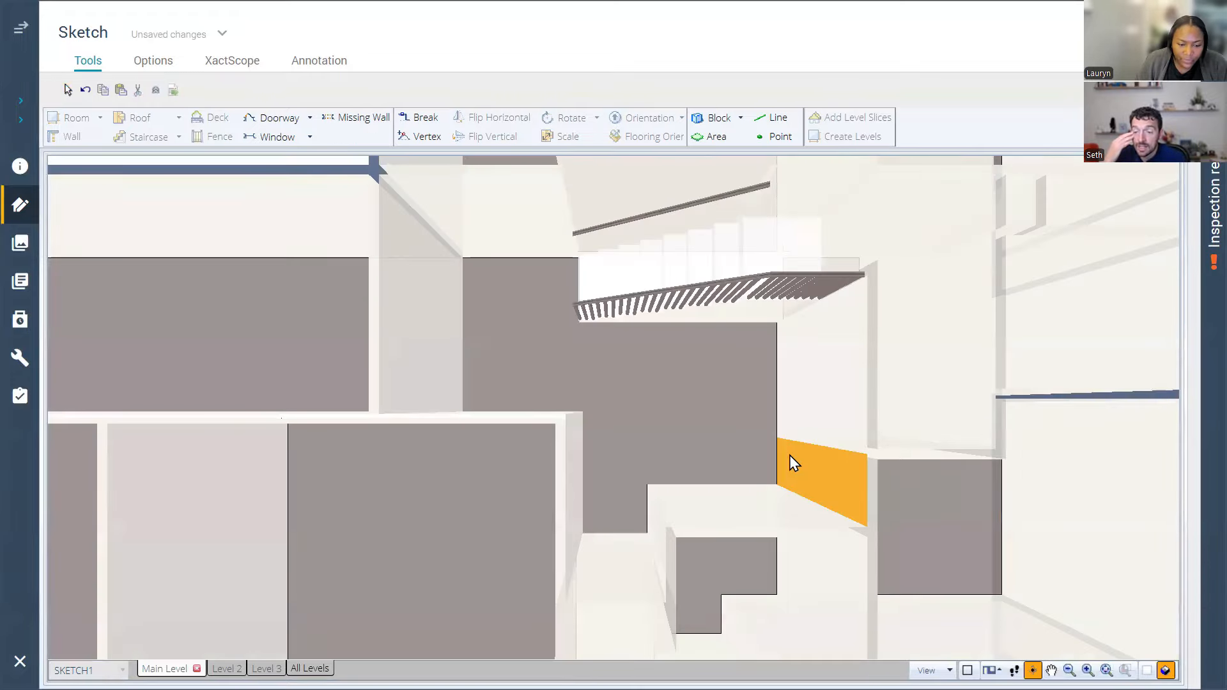
drag(804, 406, 696, 288)
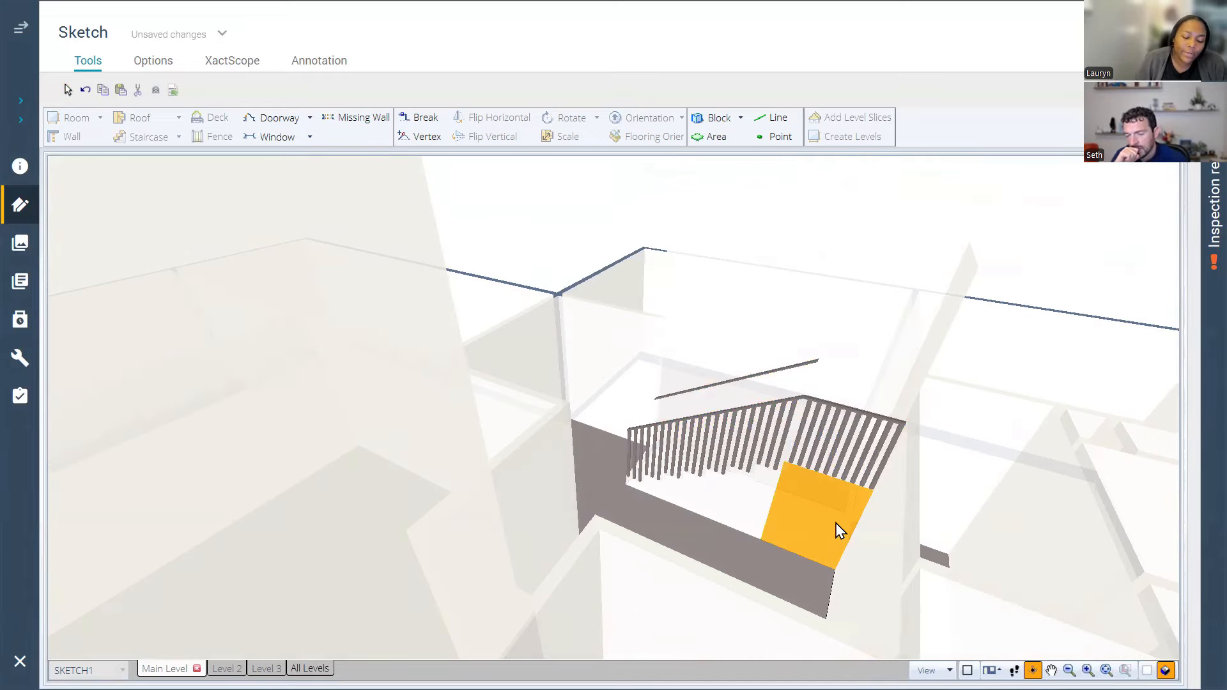
drag(821, 567, 847, 566)
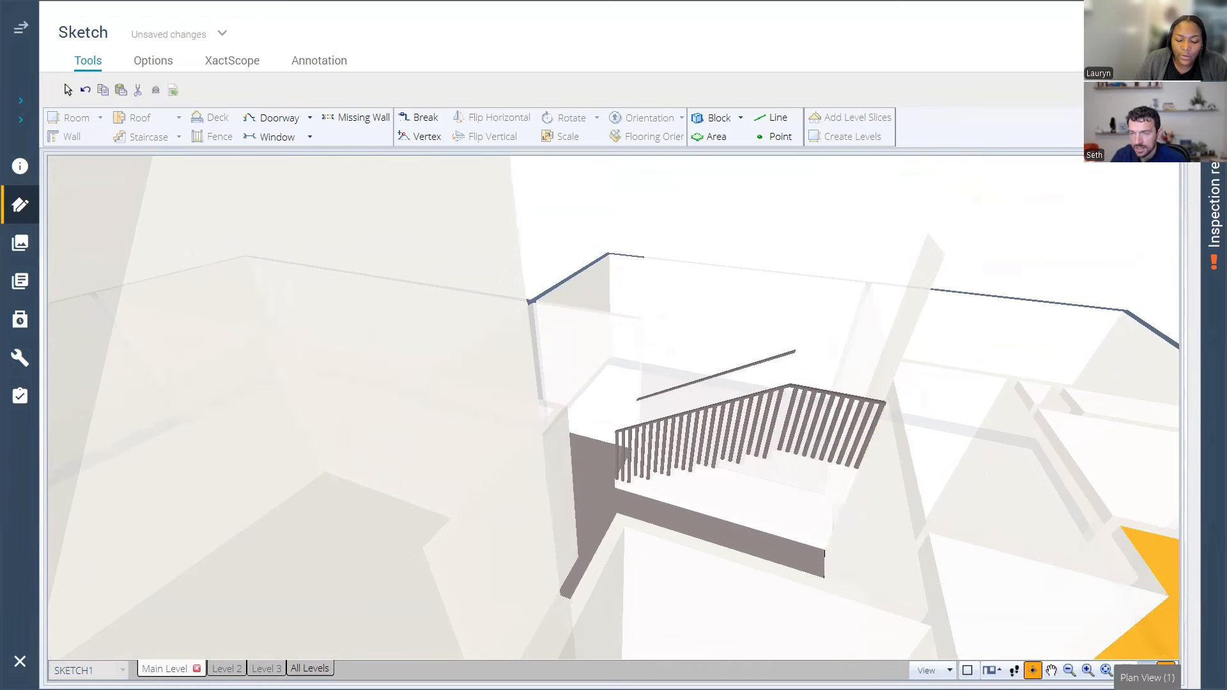
click(1128, 669)
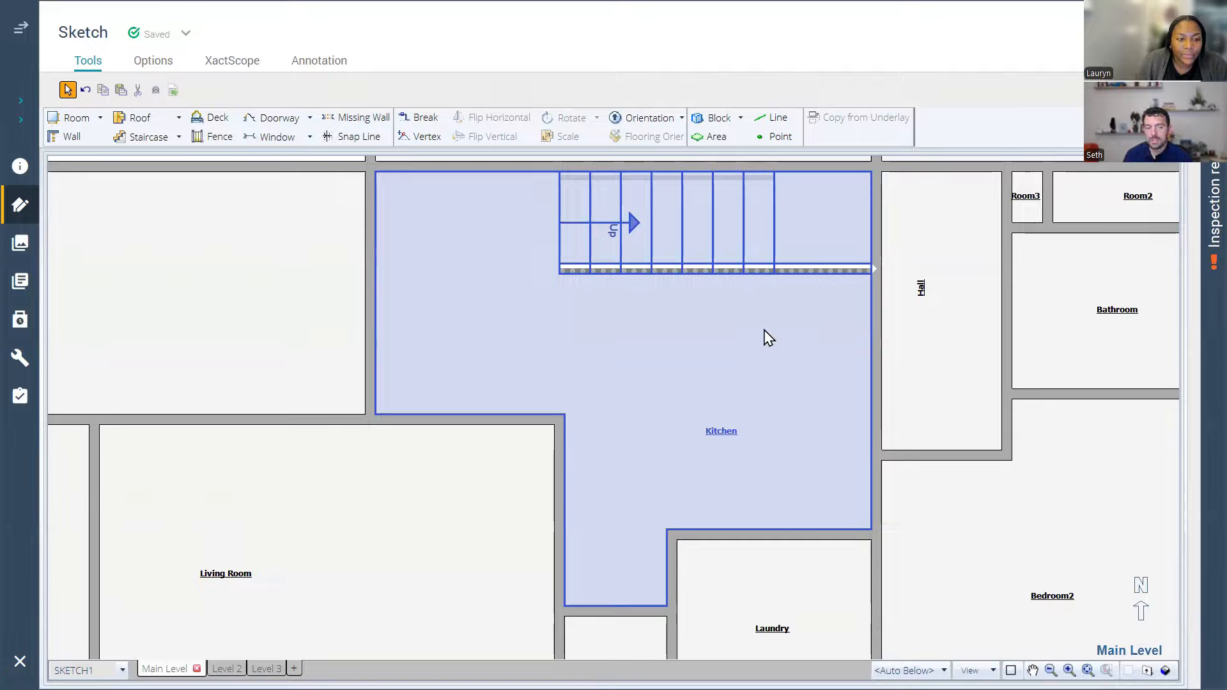
Step: Set the total rise of the kitchen stair flight to 7' 2"
click(790, 243)
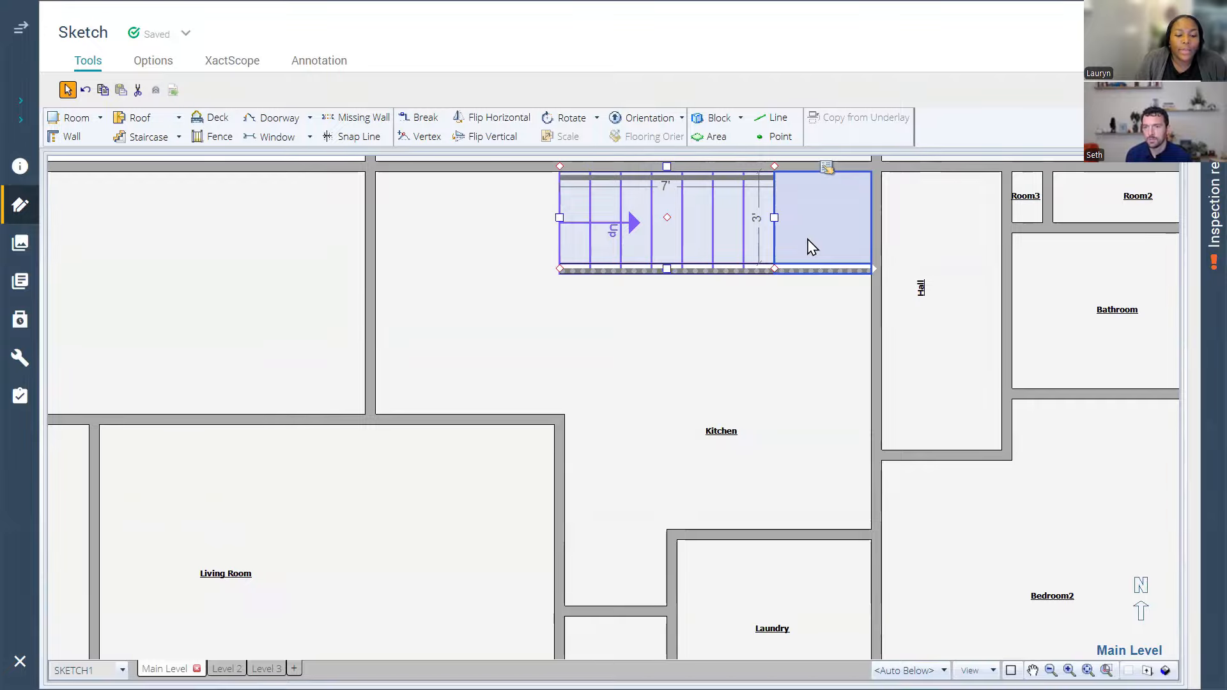
click(827, 170)
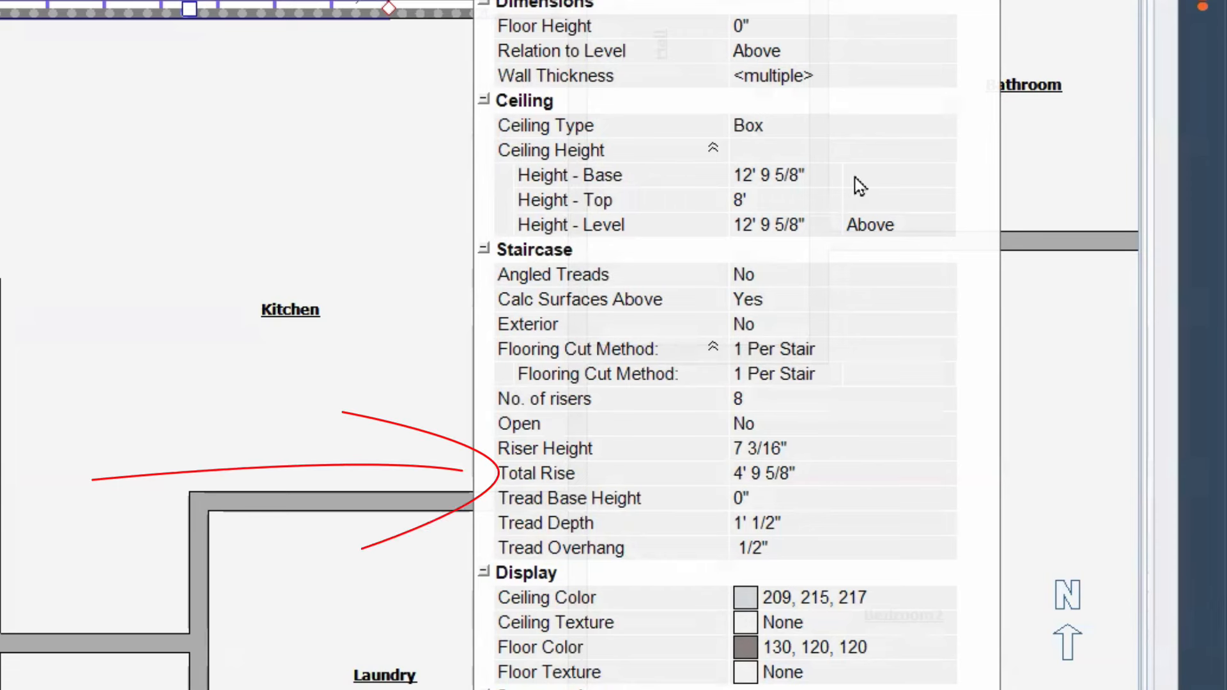
click(831, 473)
text(7')
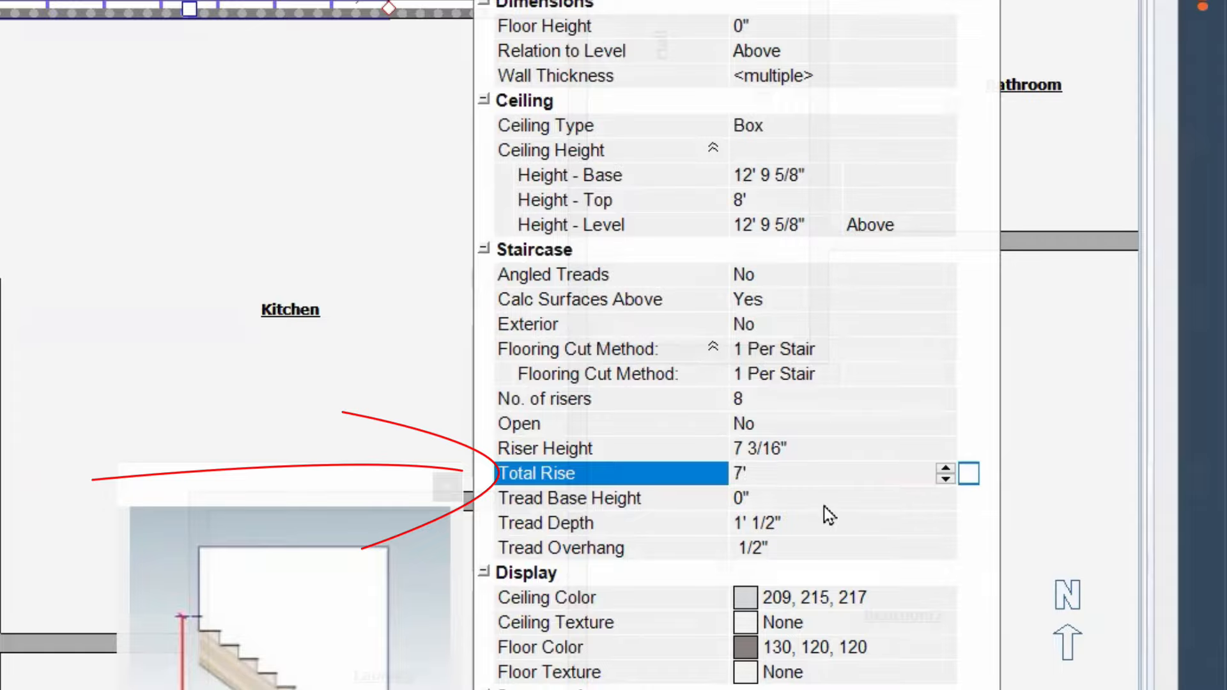
text(2)
key(Tab)
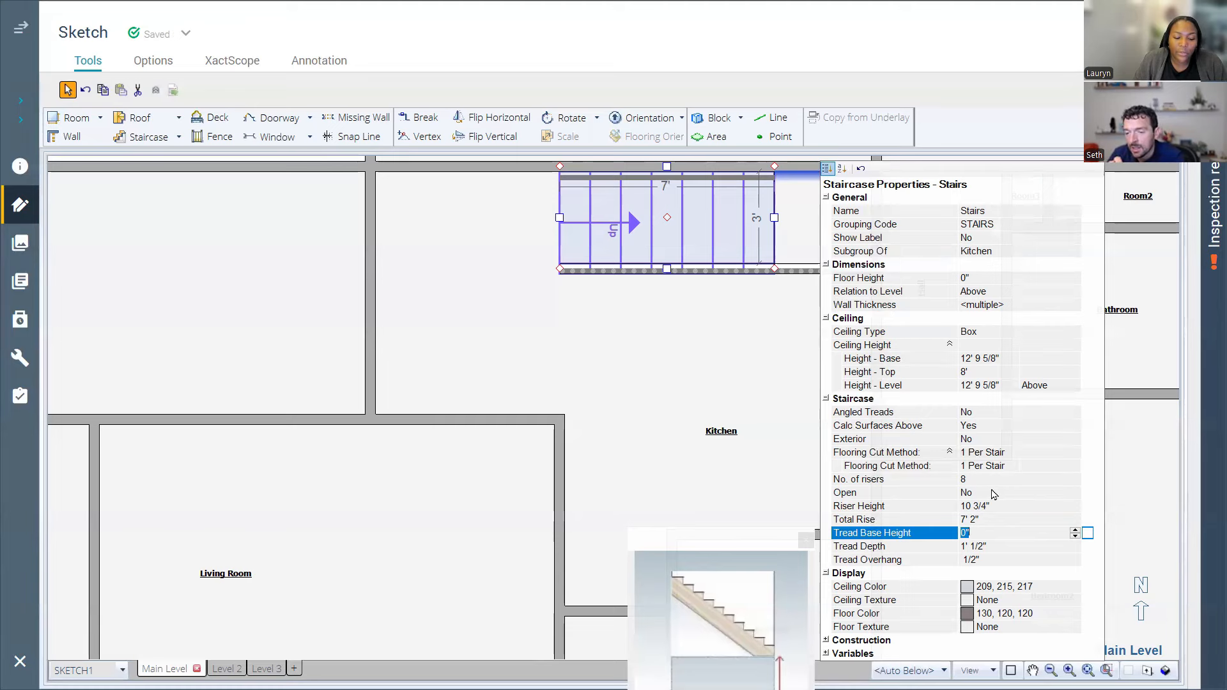
click(795, 360)
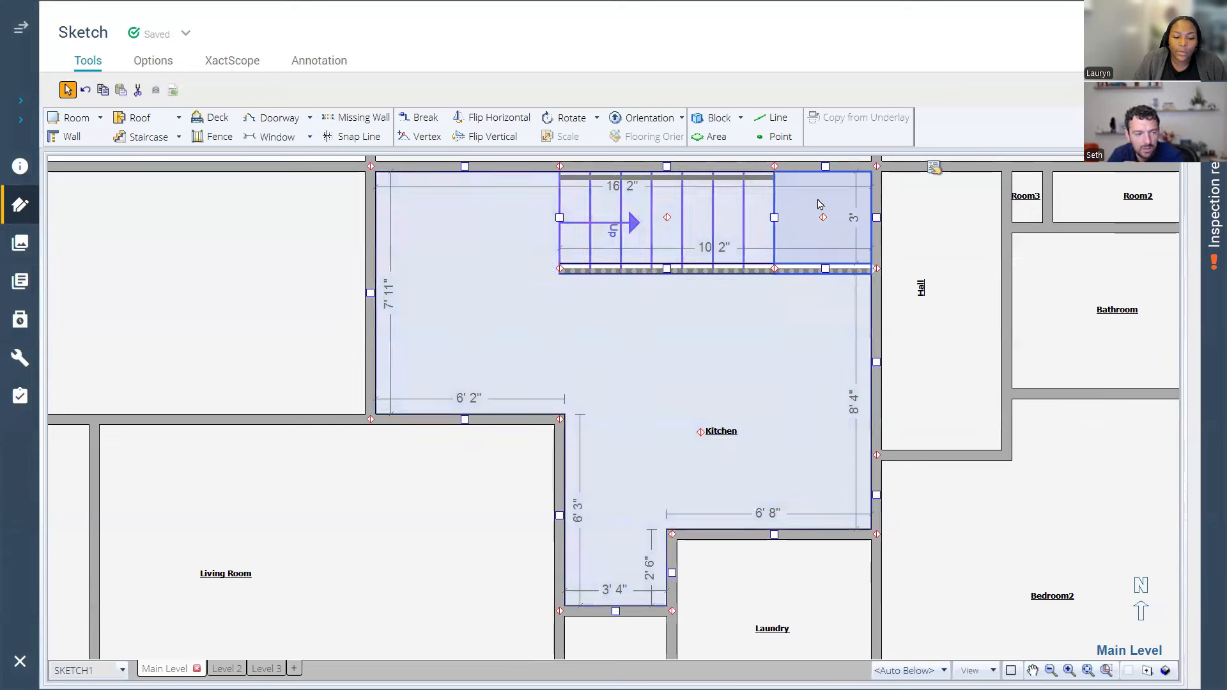
Step: Set the tread base height of the stair landing to 7' 2"
click(820, 205)
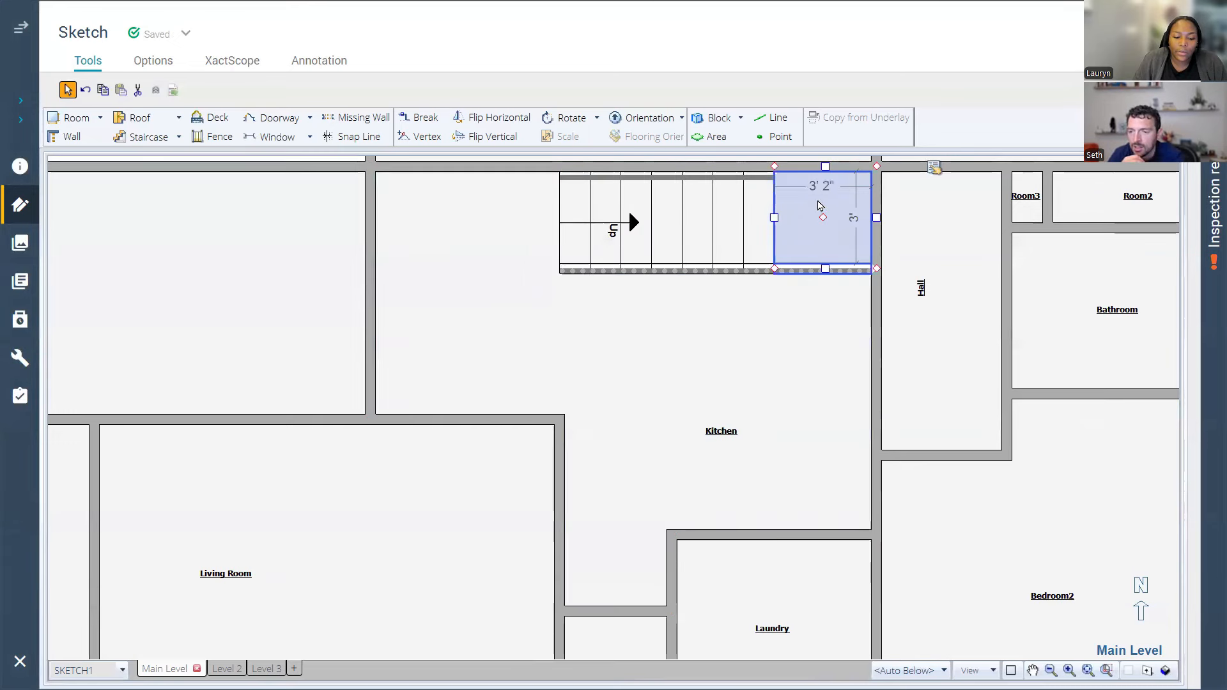
double_click(820, 205)
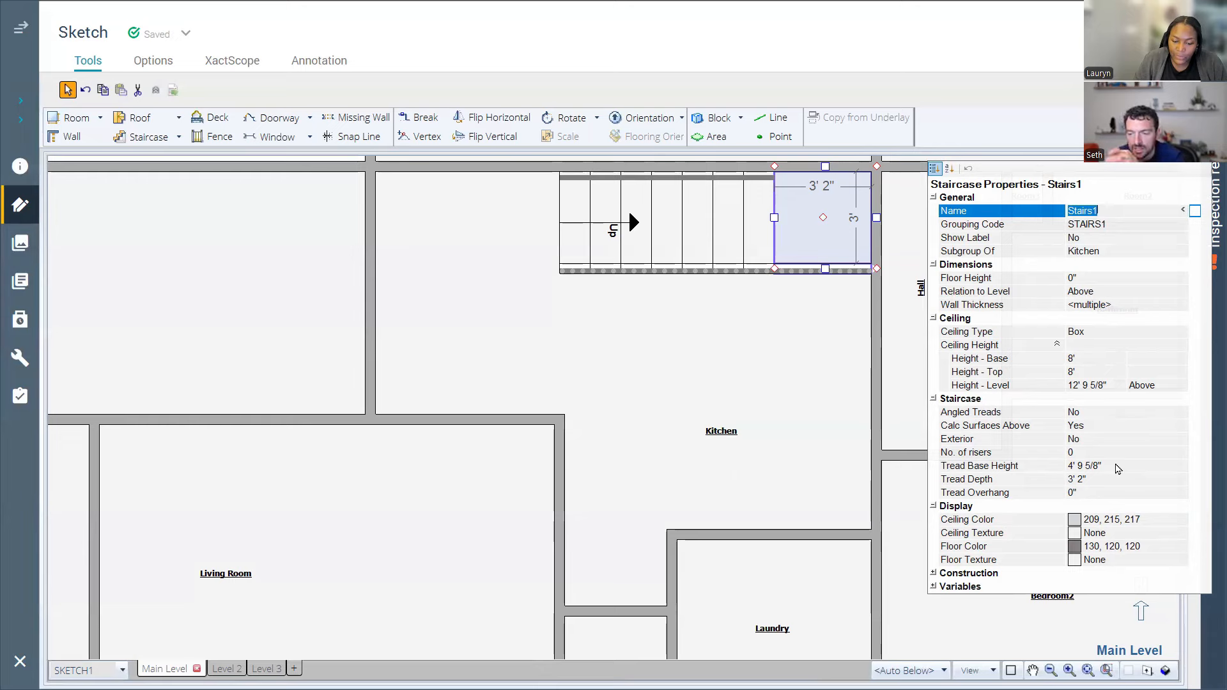
click(1115, 465)
text(7'2)
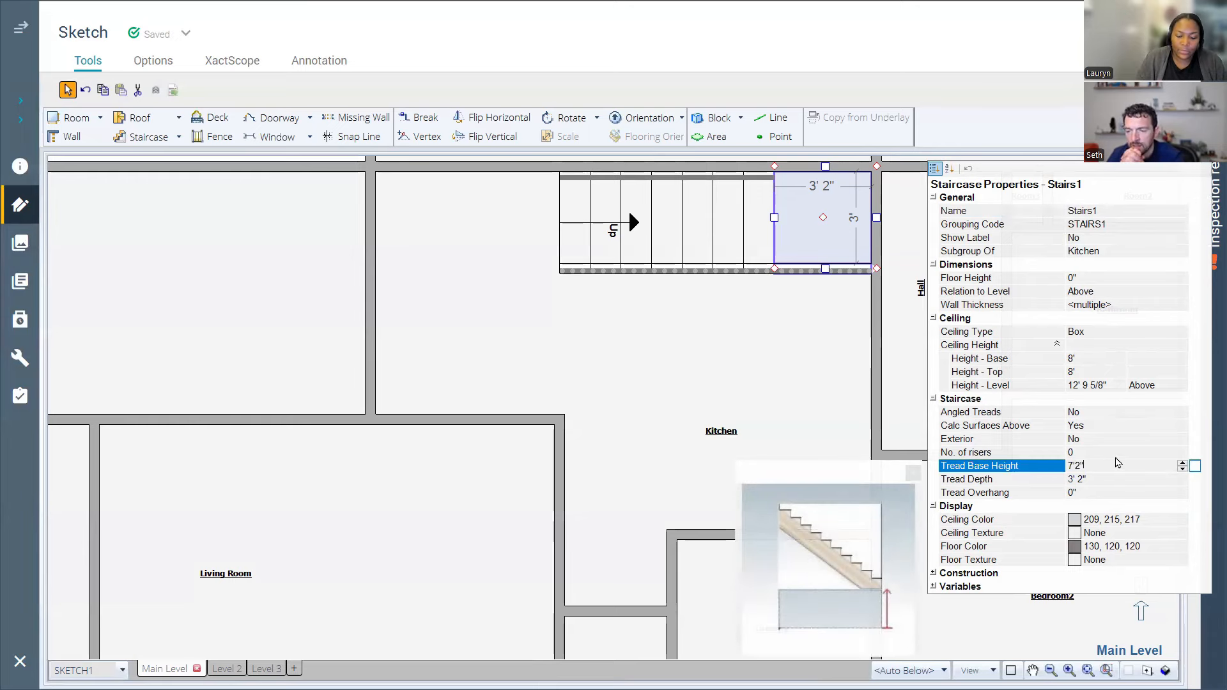
click(847, 369)
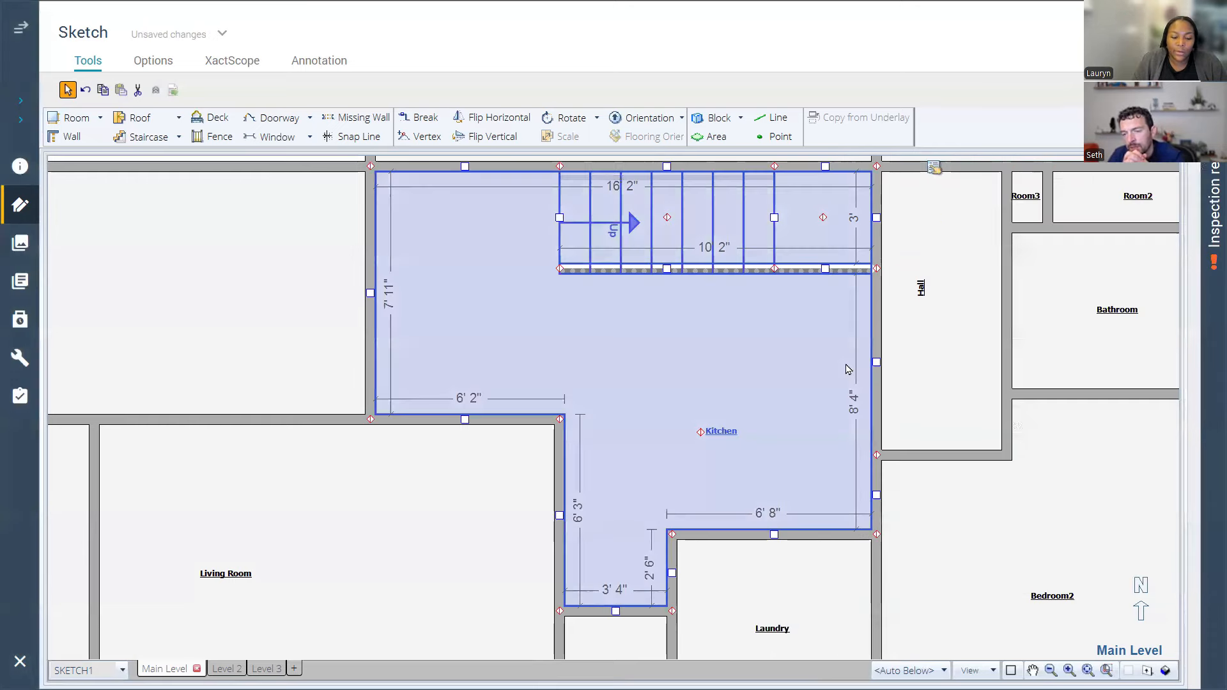
Step: Place a 2' 6" by 6' 8" doorway in 3D in the kitchen-side wall beneath the landing, and return to plan view
click(1109, 619)
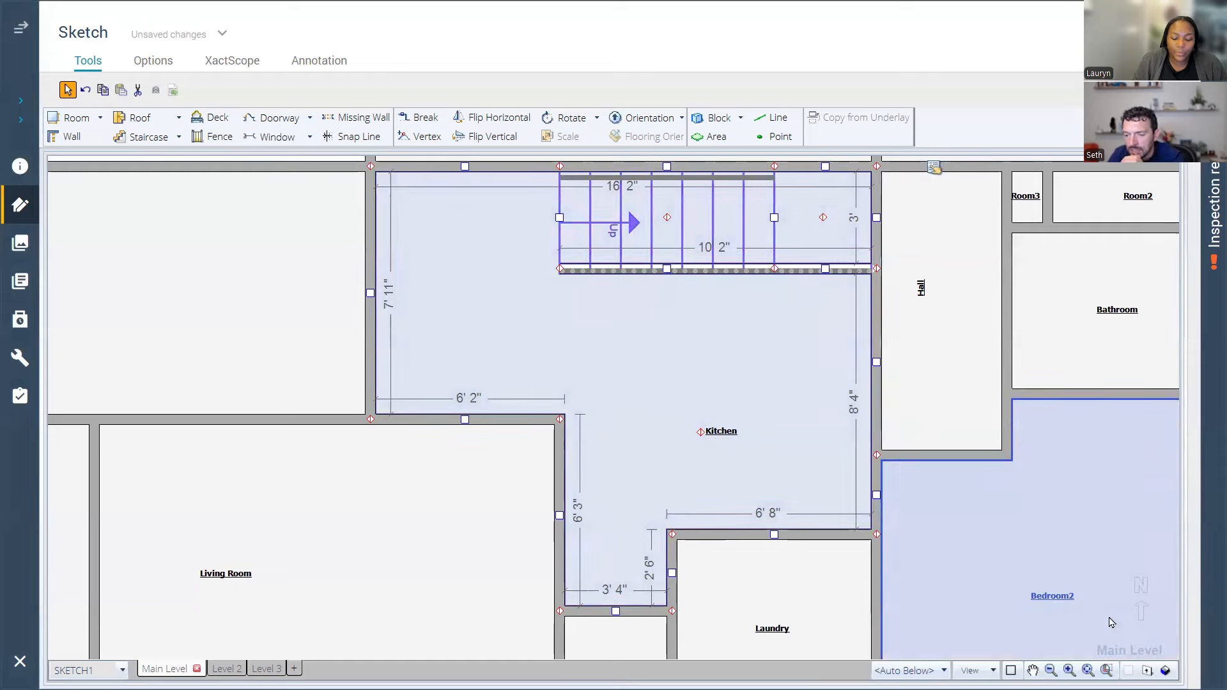
click(1166, 670)
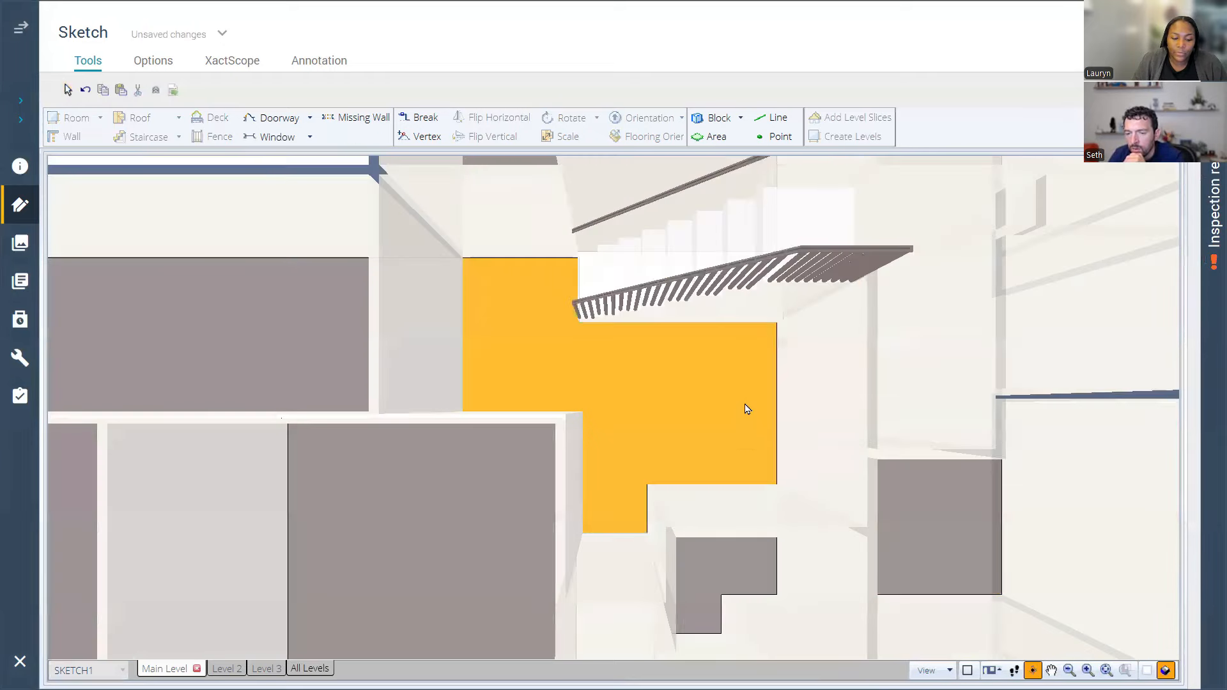
drag(744, 404, 657, 260)
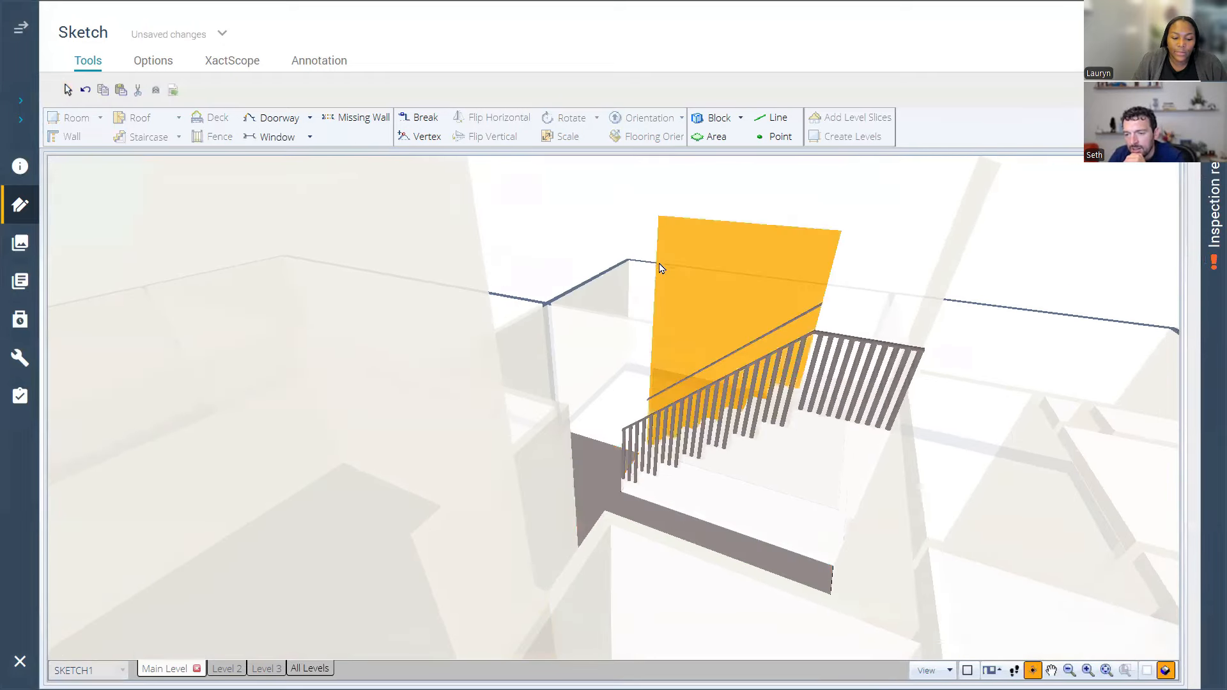
click(281, 120)
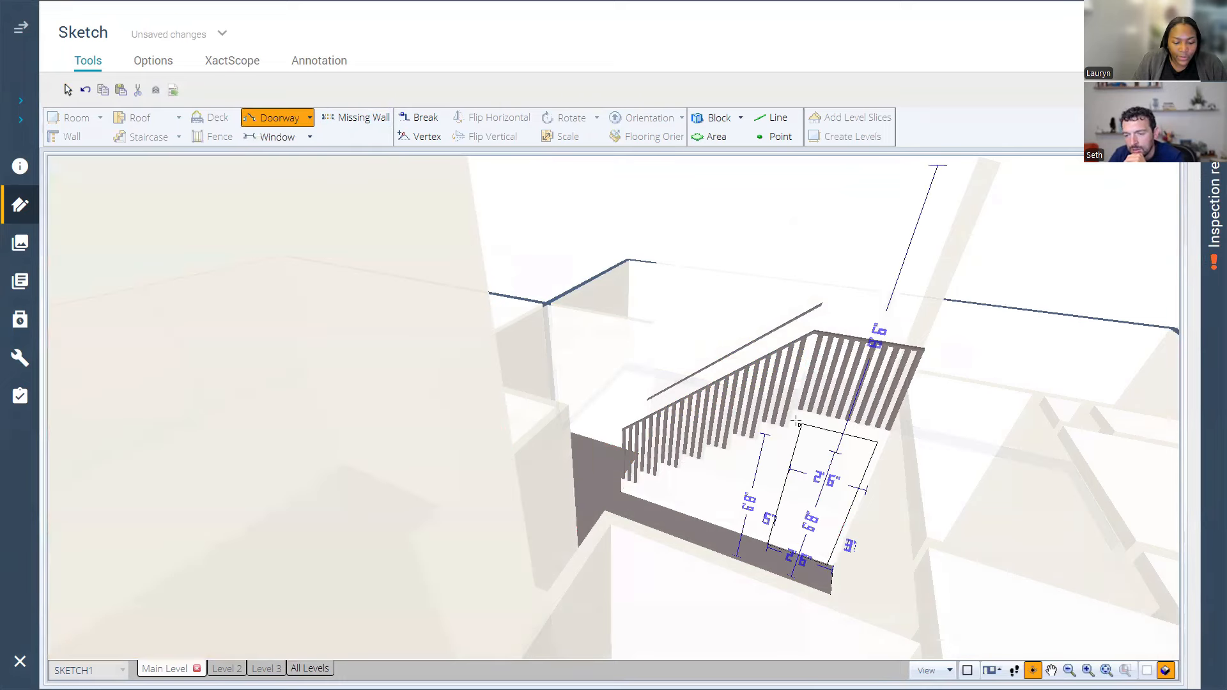
click(796, 420)
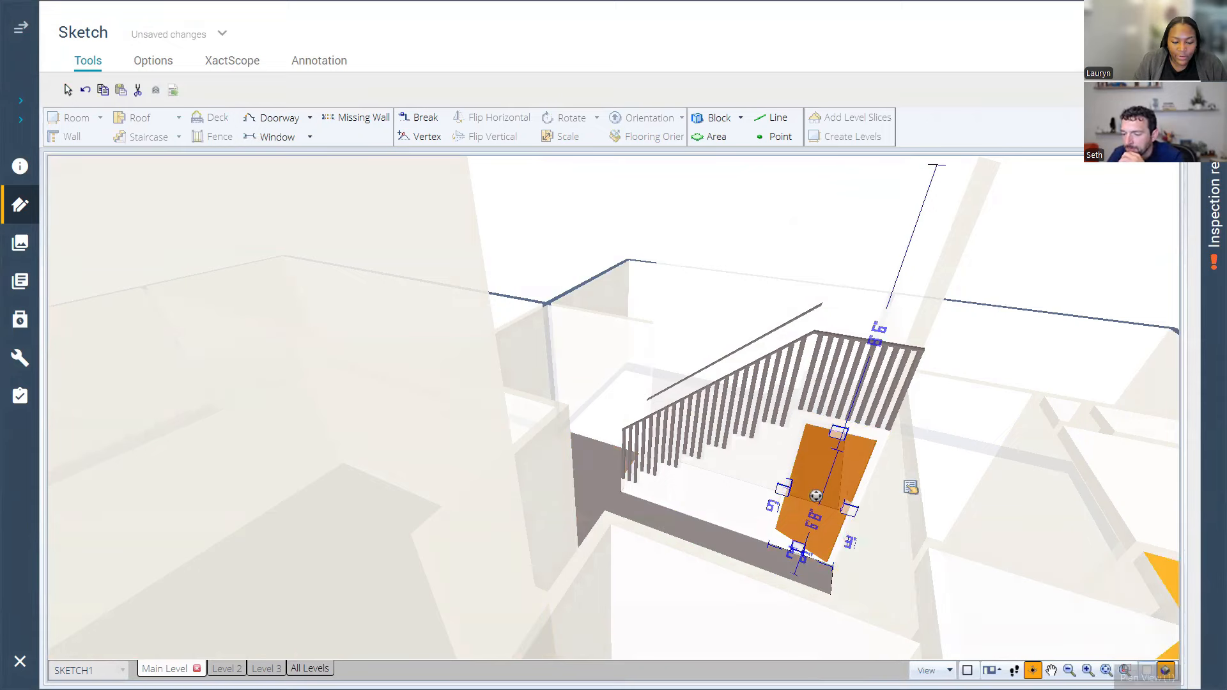
click(1165, 670)
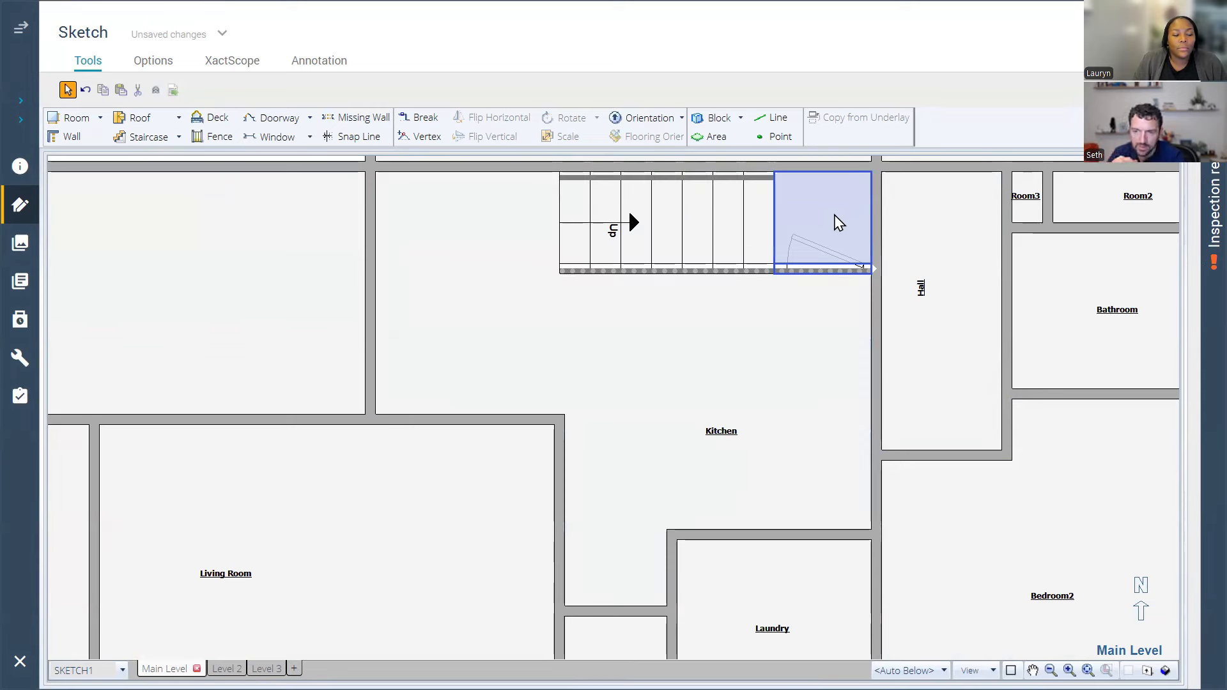
Step: Examine the calculated variables in the stair landing's properties
click(833, 223)
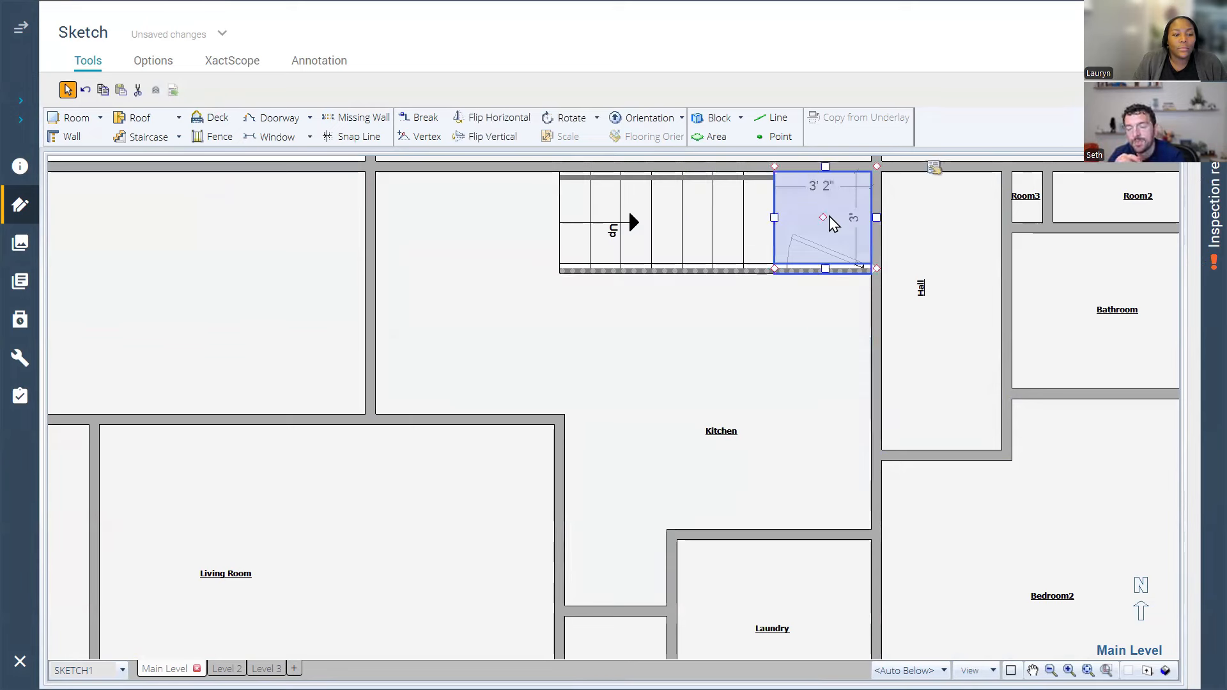
double_click(834, 223)
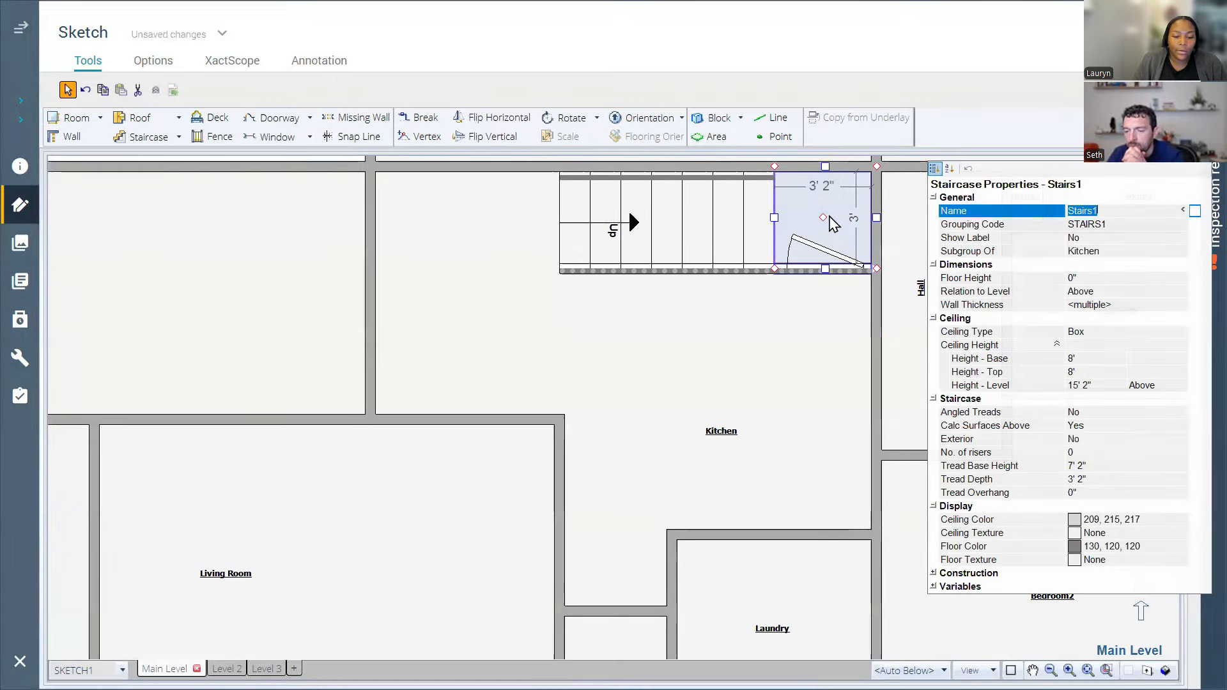
click(947, 588)
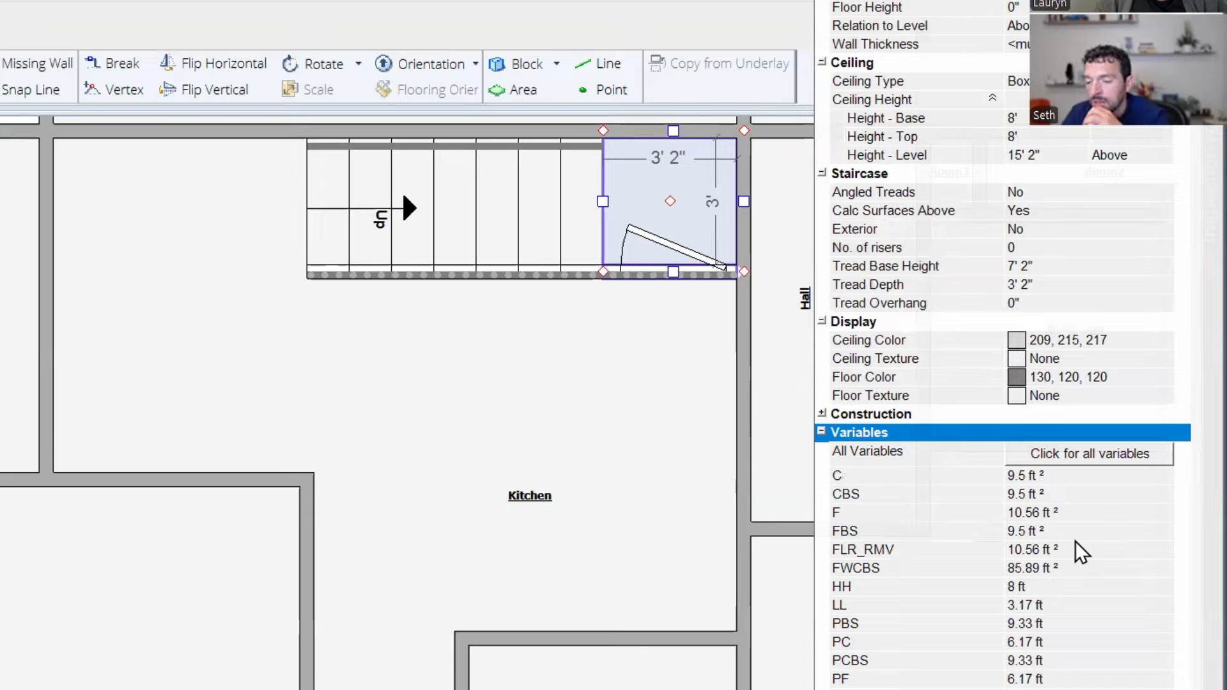
scroll(1002, 345, down, 1)
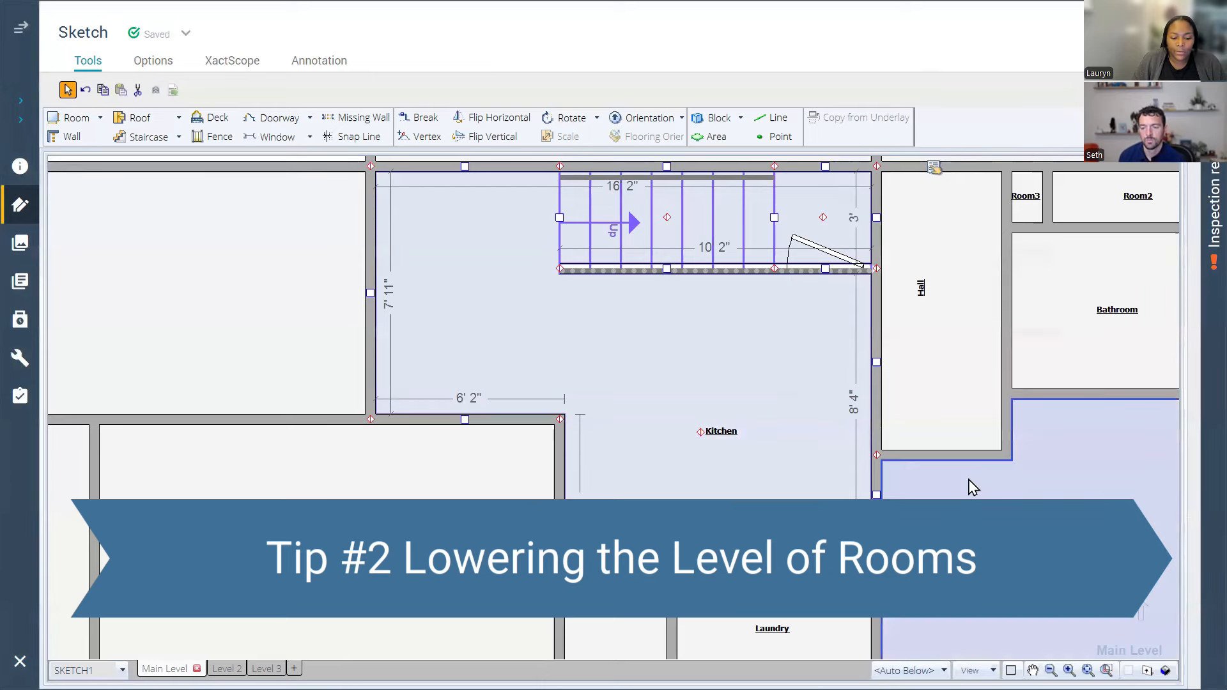
Step: Select Bedroom3, Room2, Room3, the Hall, the Bathroom and Bedroom2 together on the main level
scroll(574, 385, down, 4)
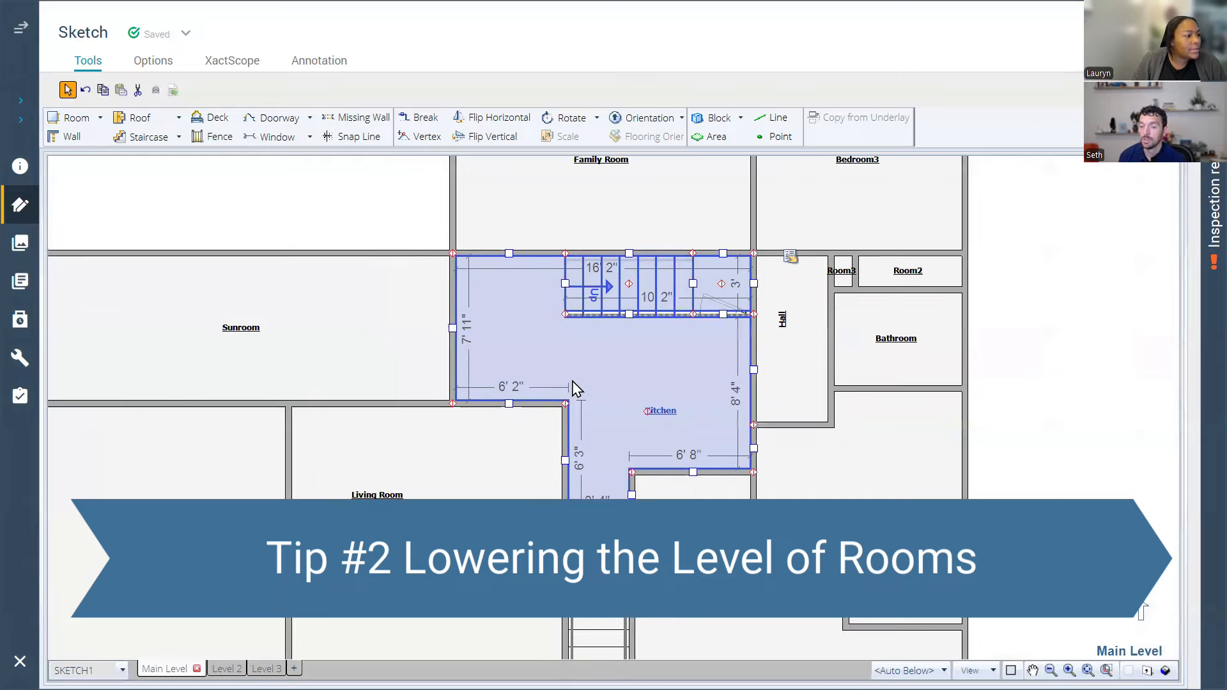
scroll(574, 385, up, 1)
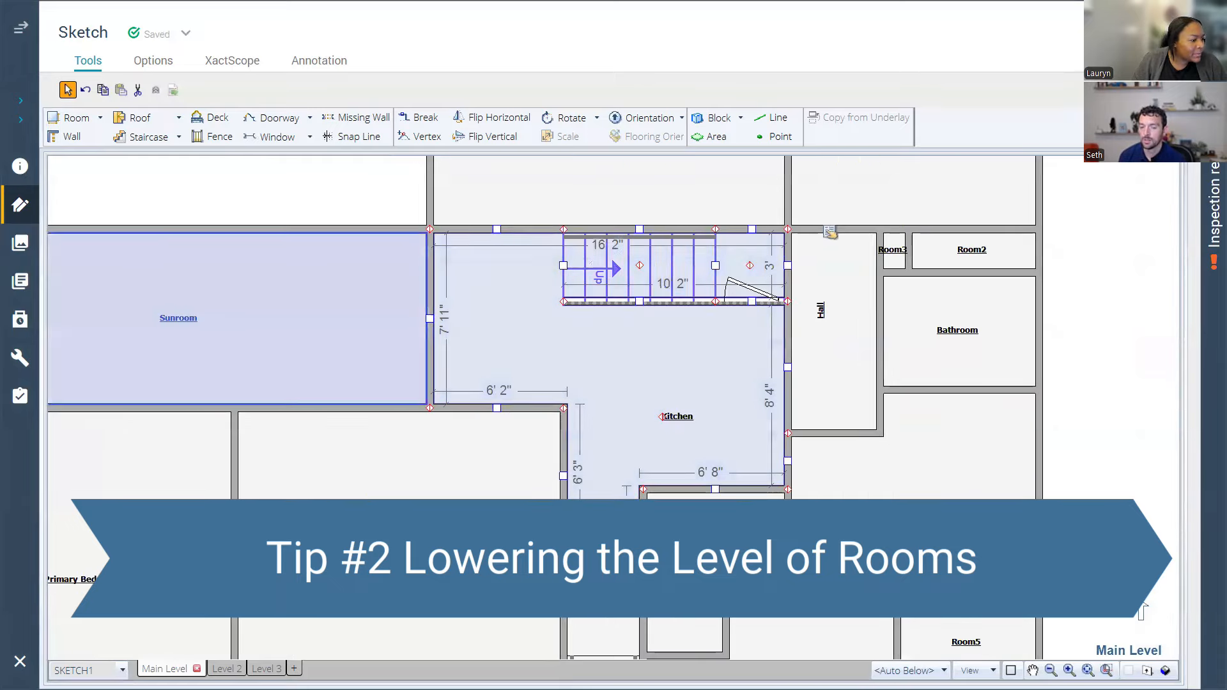
scroll(227, 370, down, 2)
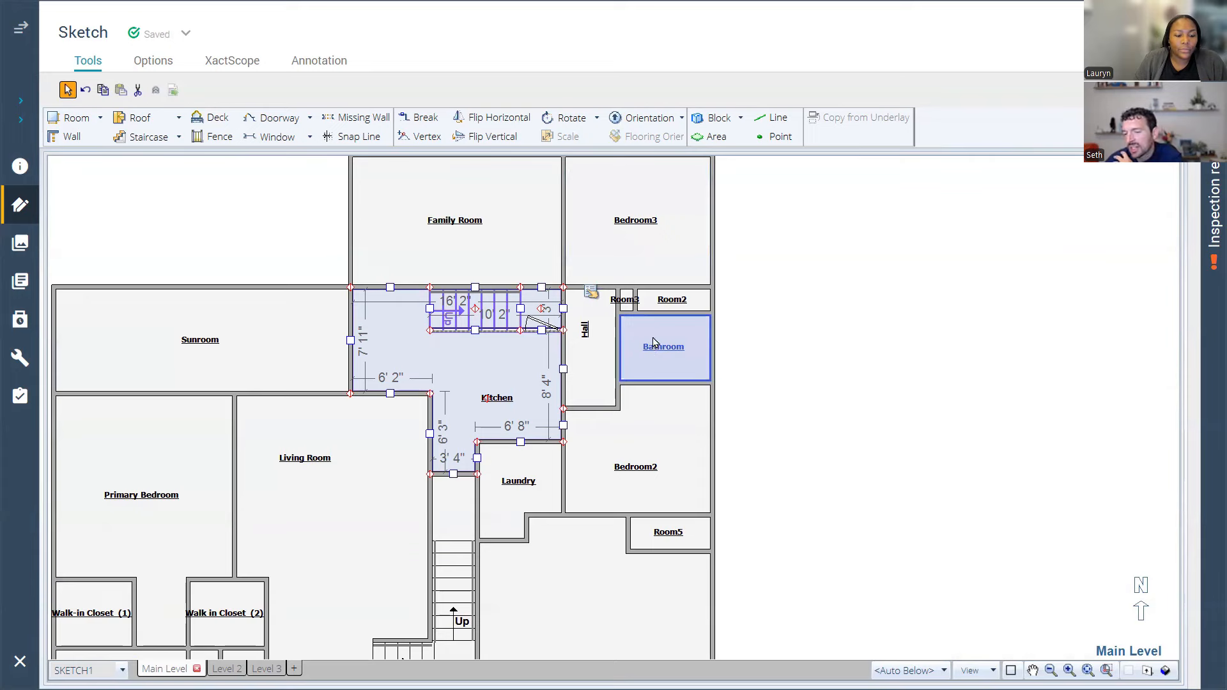
click(805, 427)
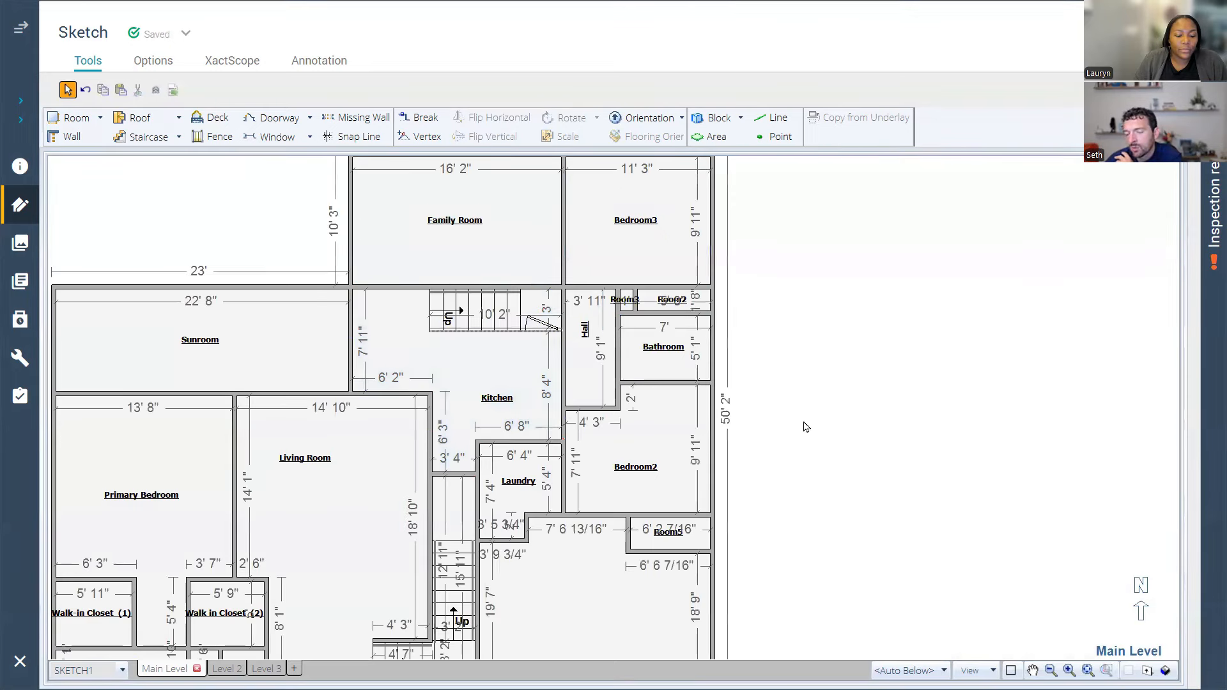
drag(850, 466, 569, 172)
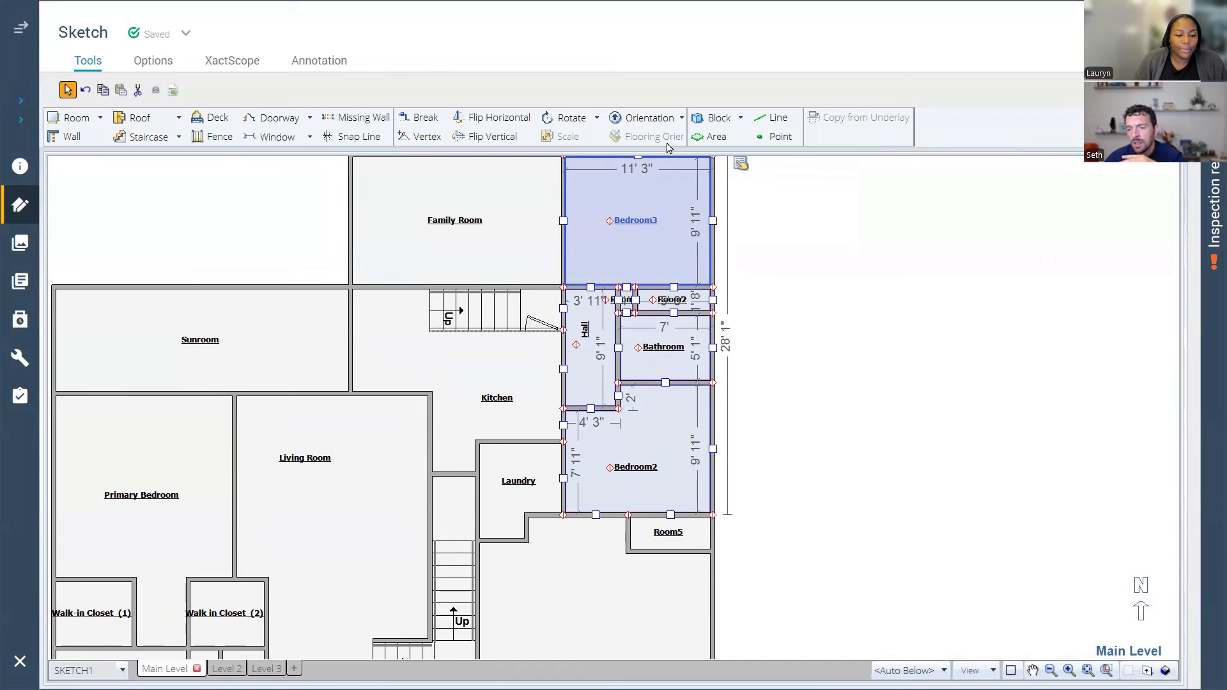
scroll(644, 198, up, 3)
scroll(644, 198, down, 4)
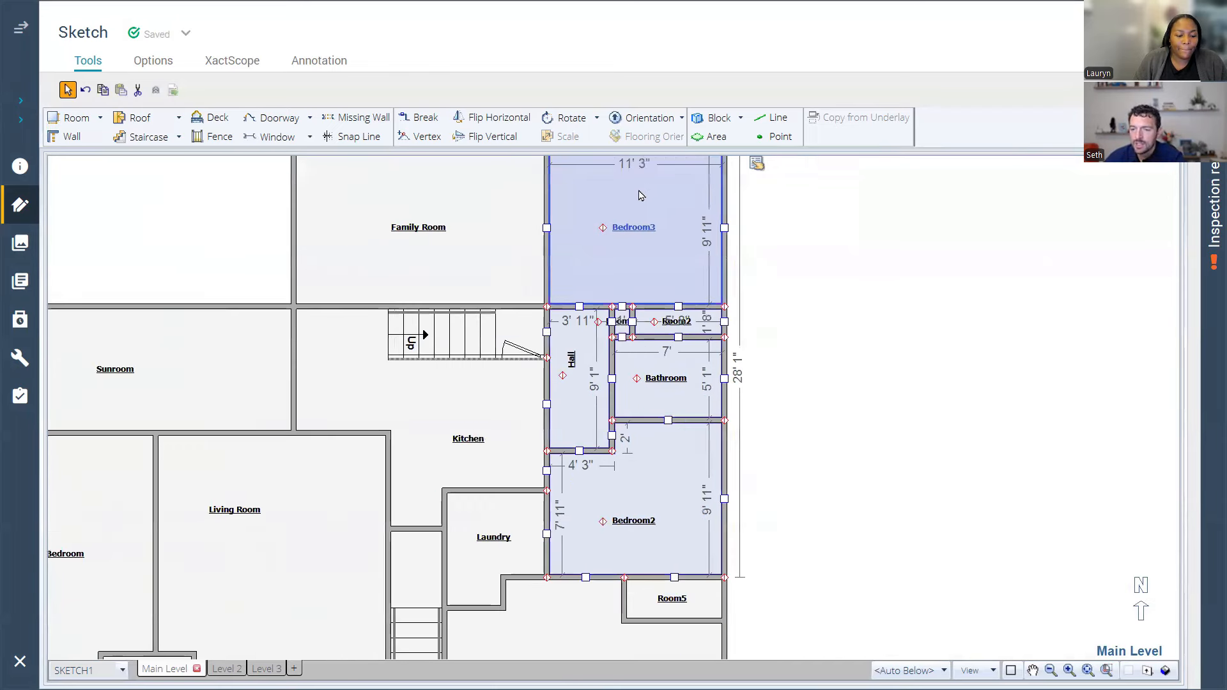
scroll(618, 161, up, 4)
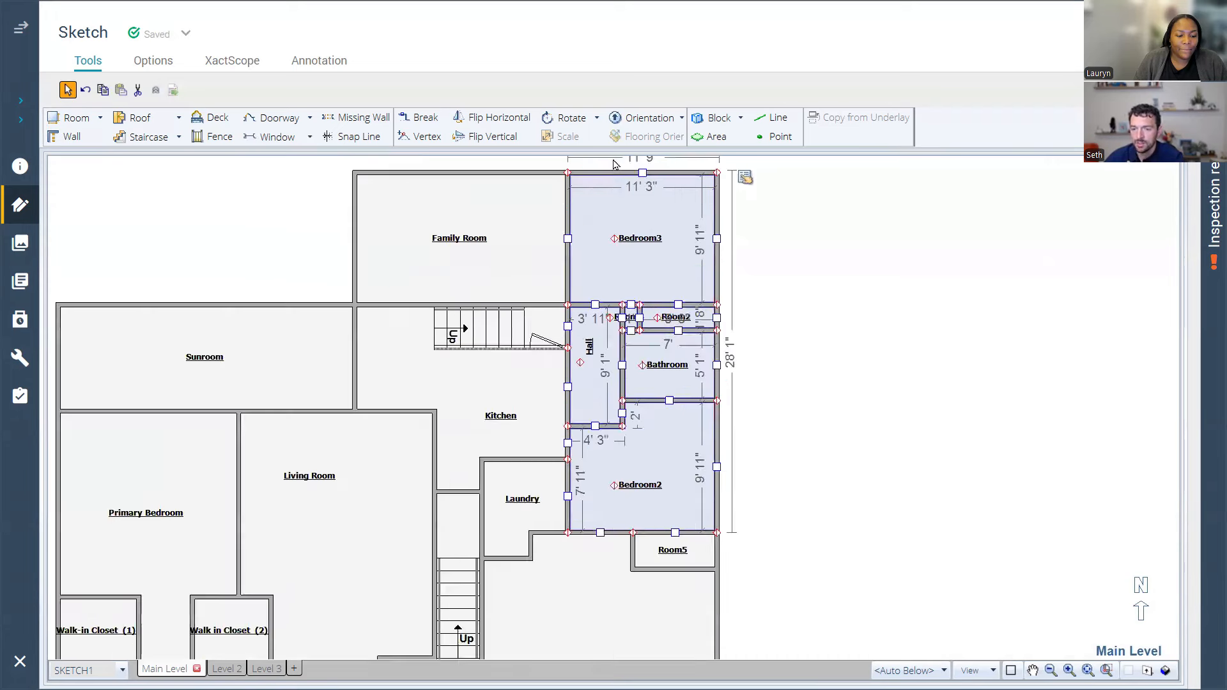
scroll(614, 165, down, 1)
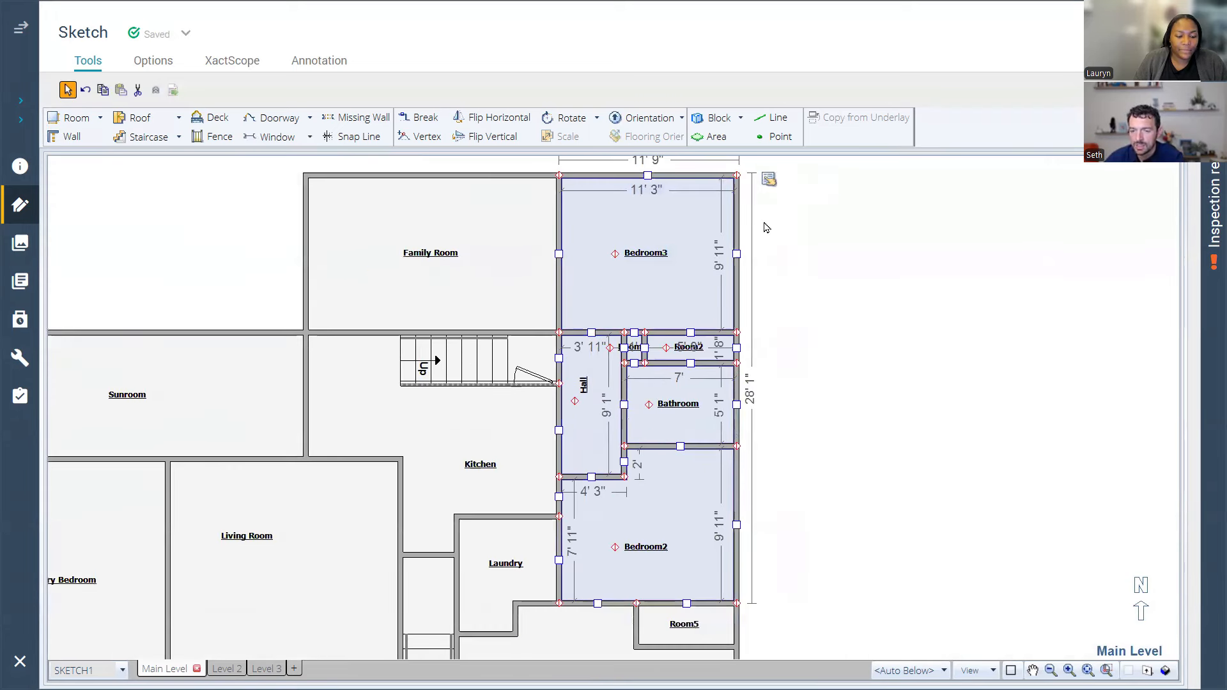
click(718, 250)
scroll(718, 251, up, 1)
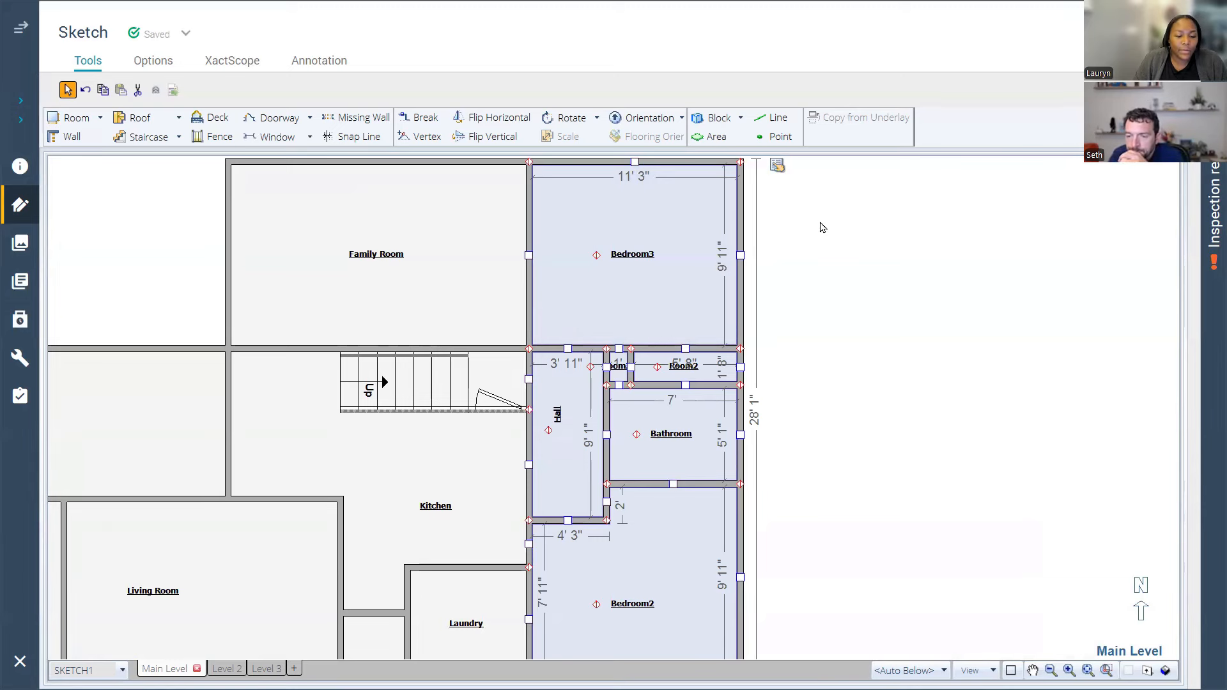
Step: Set the selected rooms' relation to level to Below and their floor height to 1' 10"
click(777, 165)
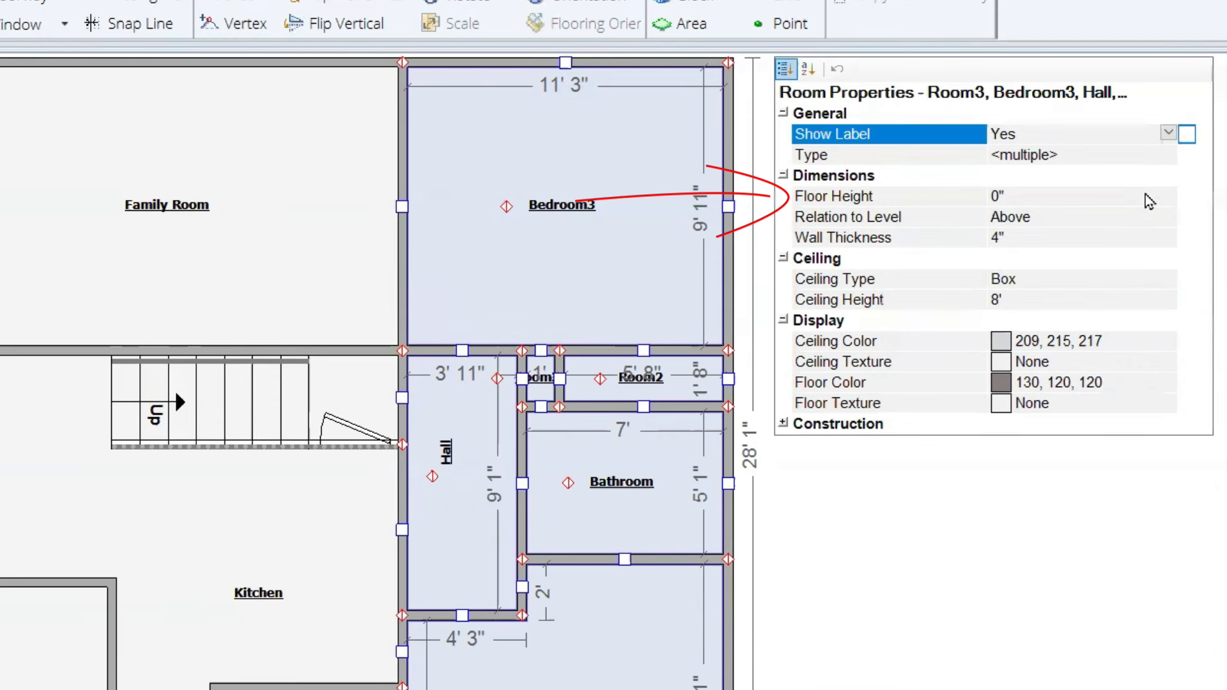
click(1063, 217)
click(1167, 218)
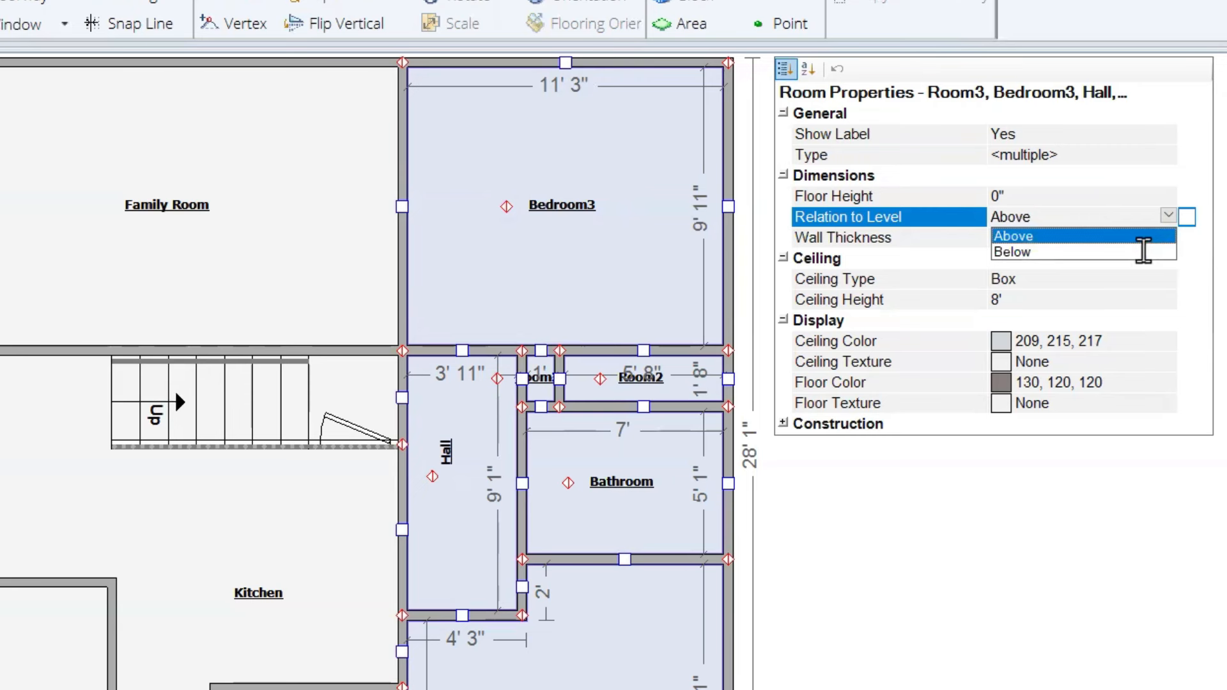
click(1142, 251)
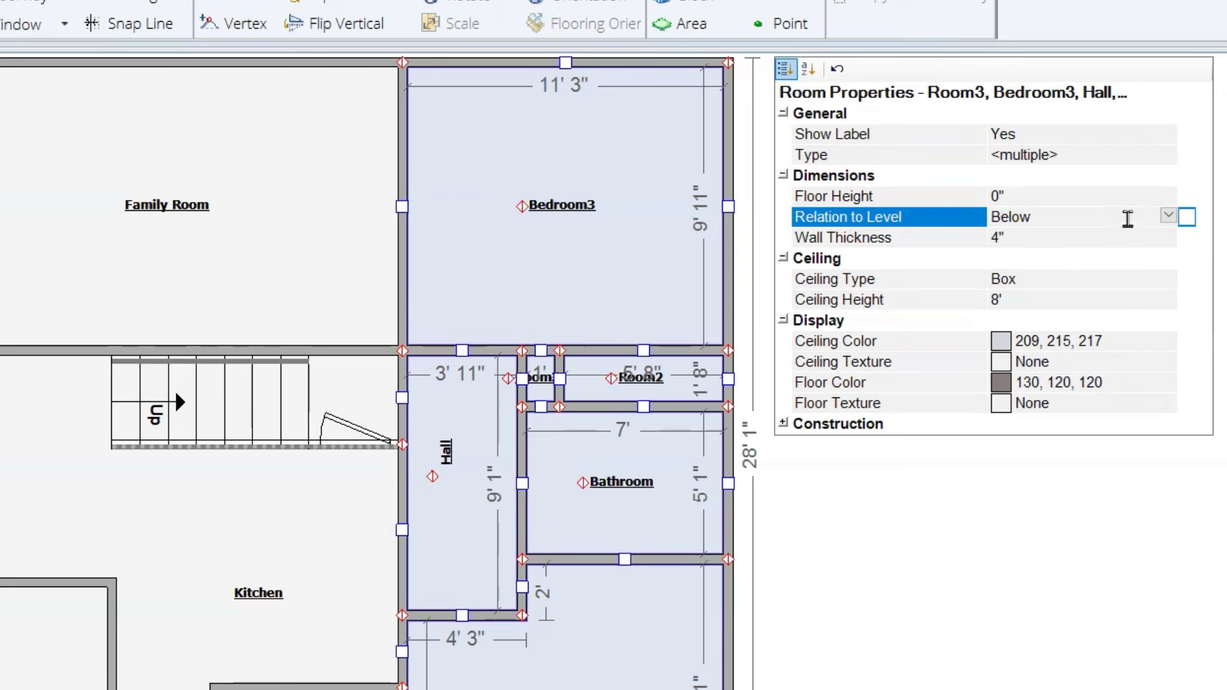
click(1054, 200)
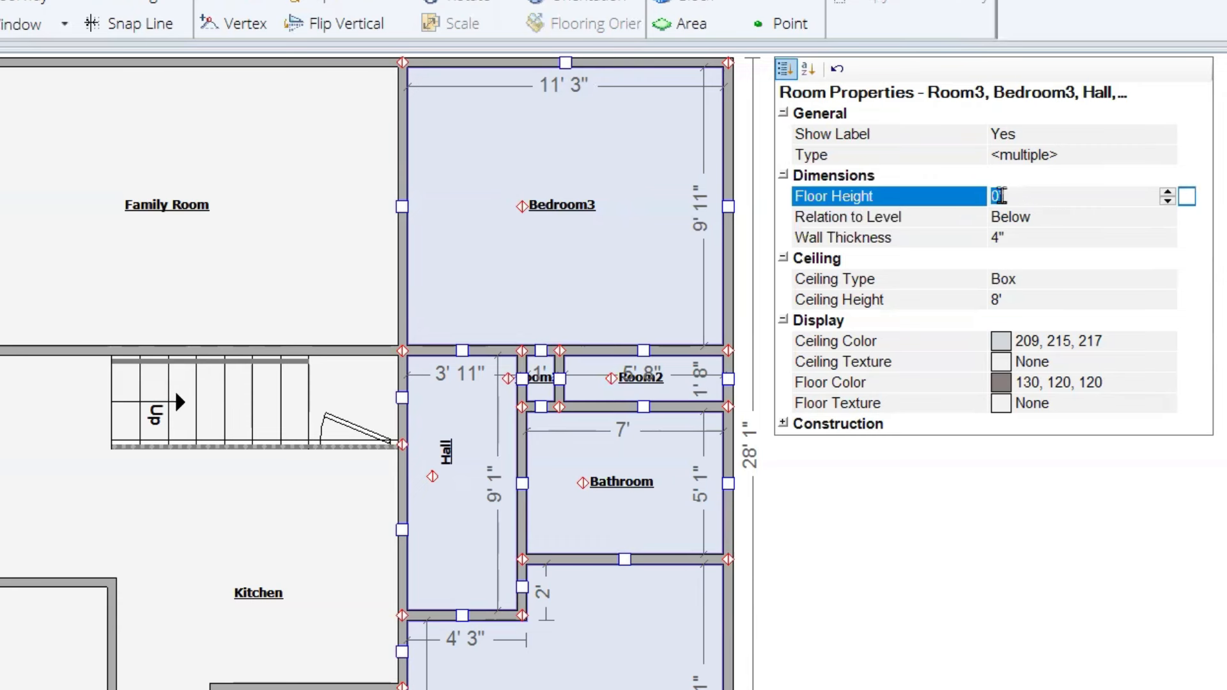
text(1'10")
key(Return)
click(801, 523)
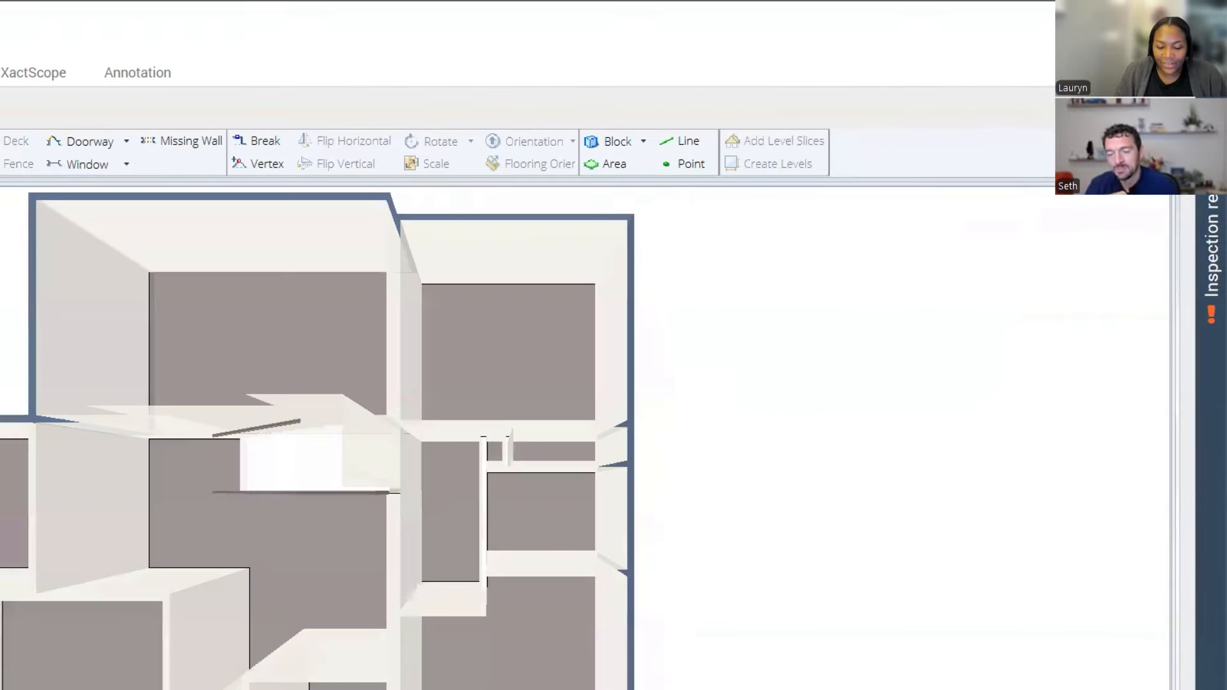
Step: Inspect the floor offset of the lowered bedroom-side rooms from the side in 3D, and return to plan view
drag(803, 589, 445, 581)
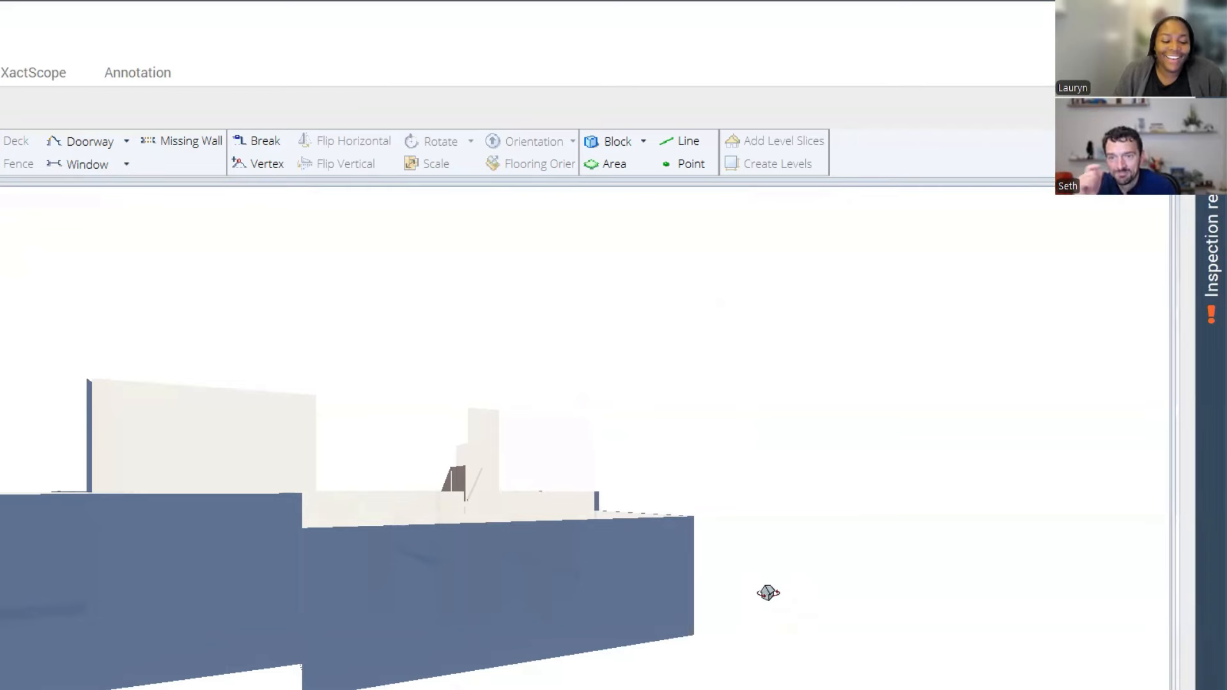
drag(764, 622, 681, 617)
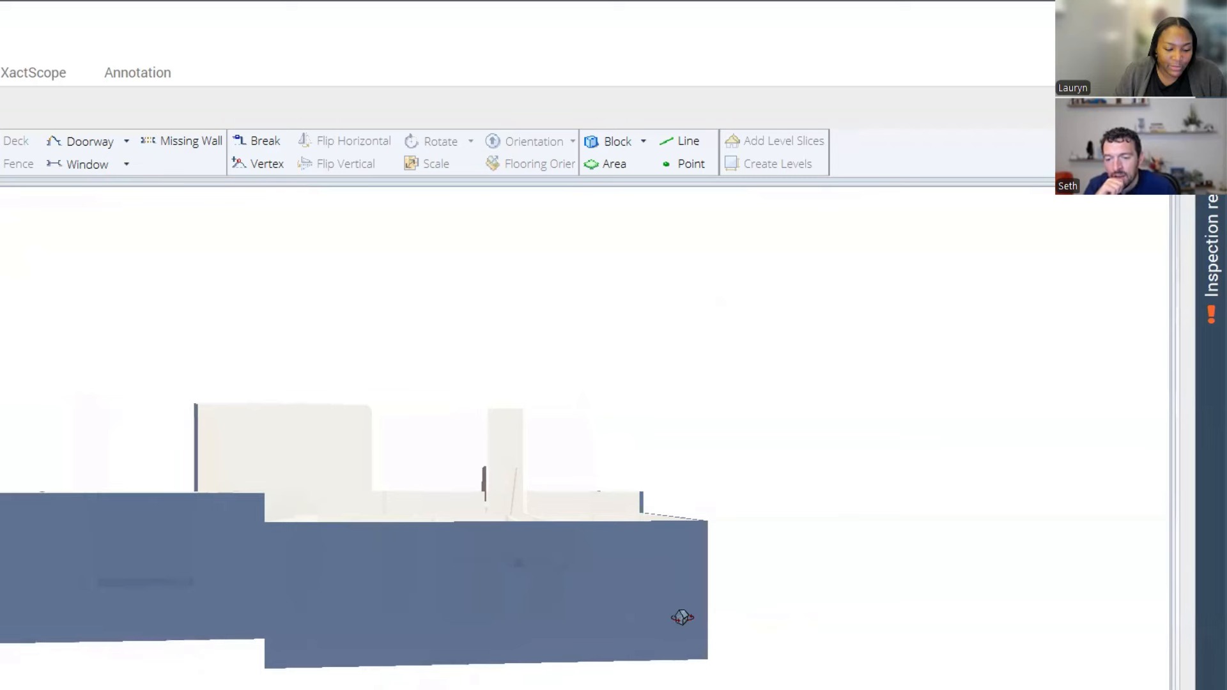
drag(813, 624, 832, 645)
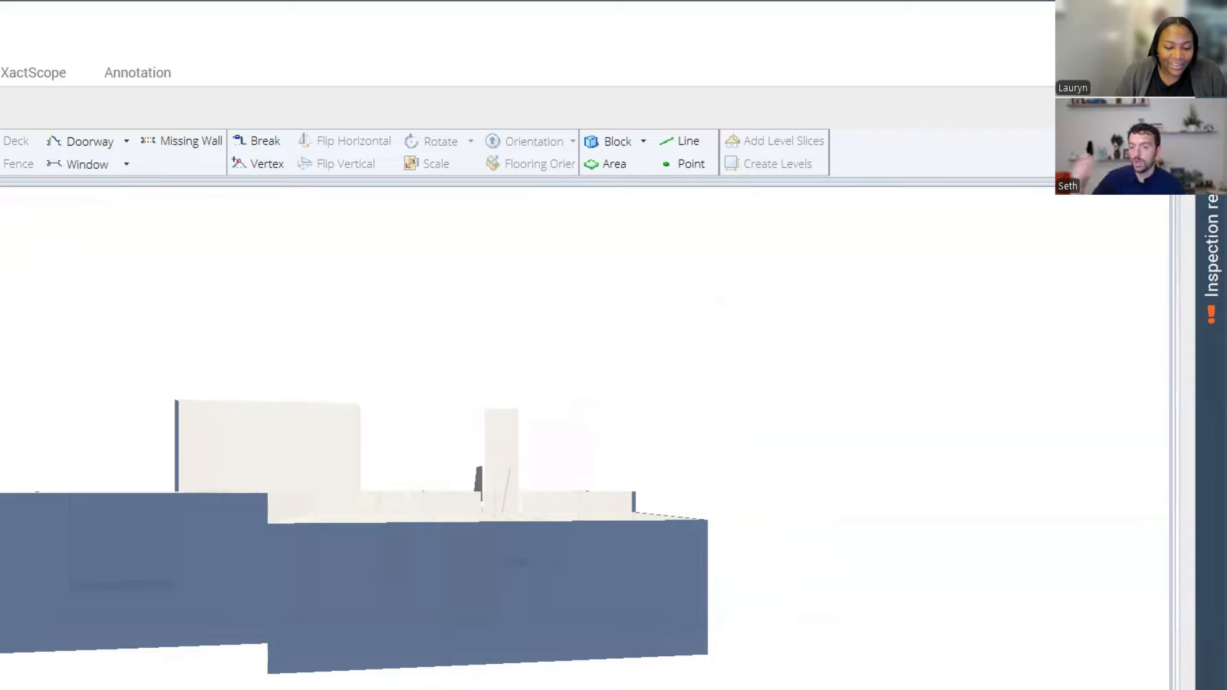
key(F8)
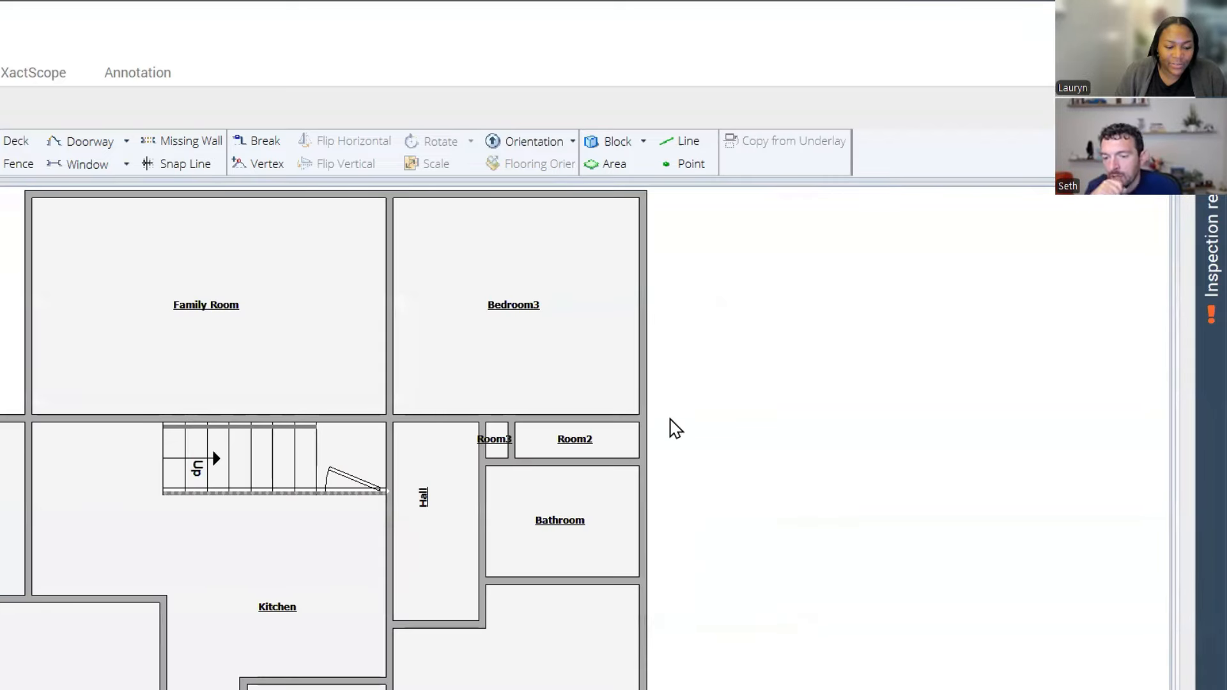
Step: Set the ceiling height of Bedroom3, Room2, Room3, the Hall, the Bathroom and Bedroom2 to 9' 10"
scroll(750, 613, down, 1)
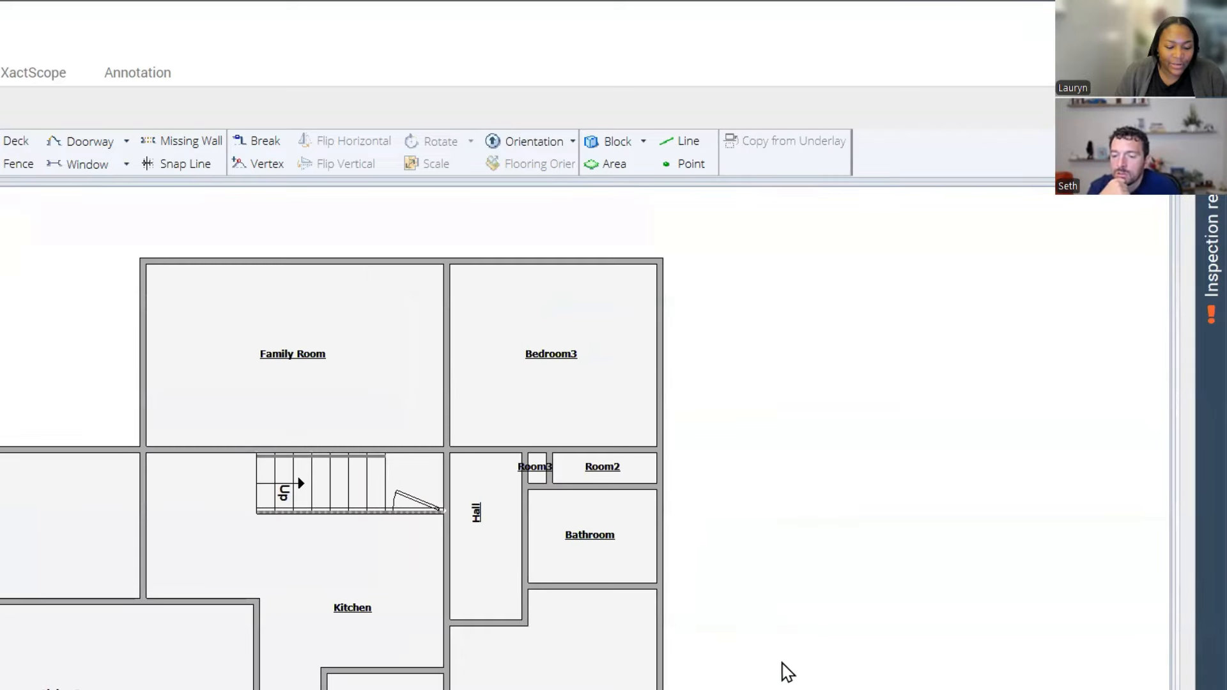
drag(792, 688, 476, 304)
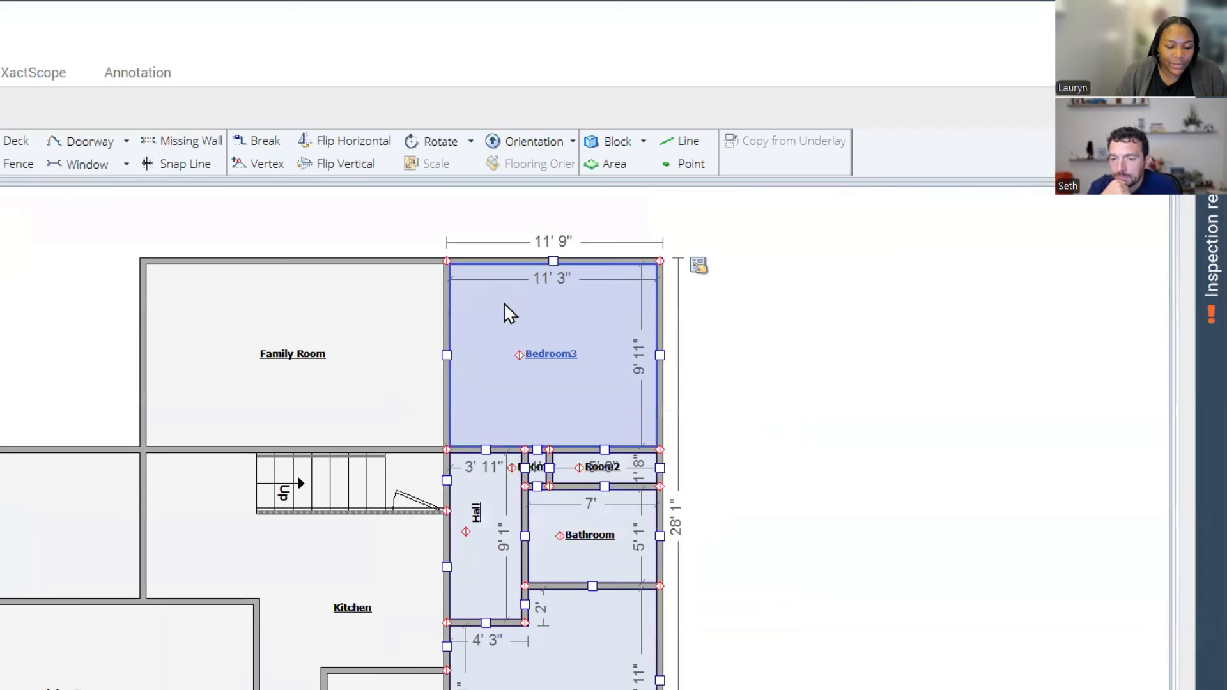
click(701, 267)
click(701, 267)
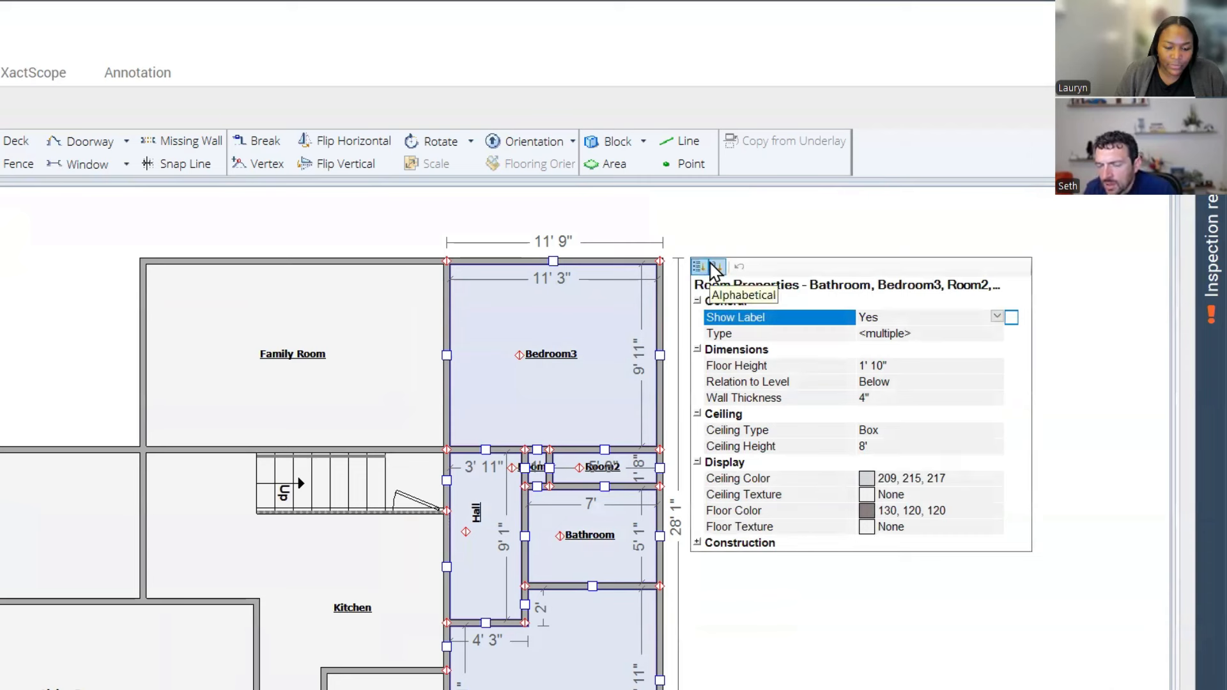
click(904, 446)
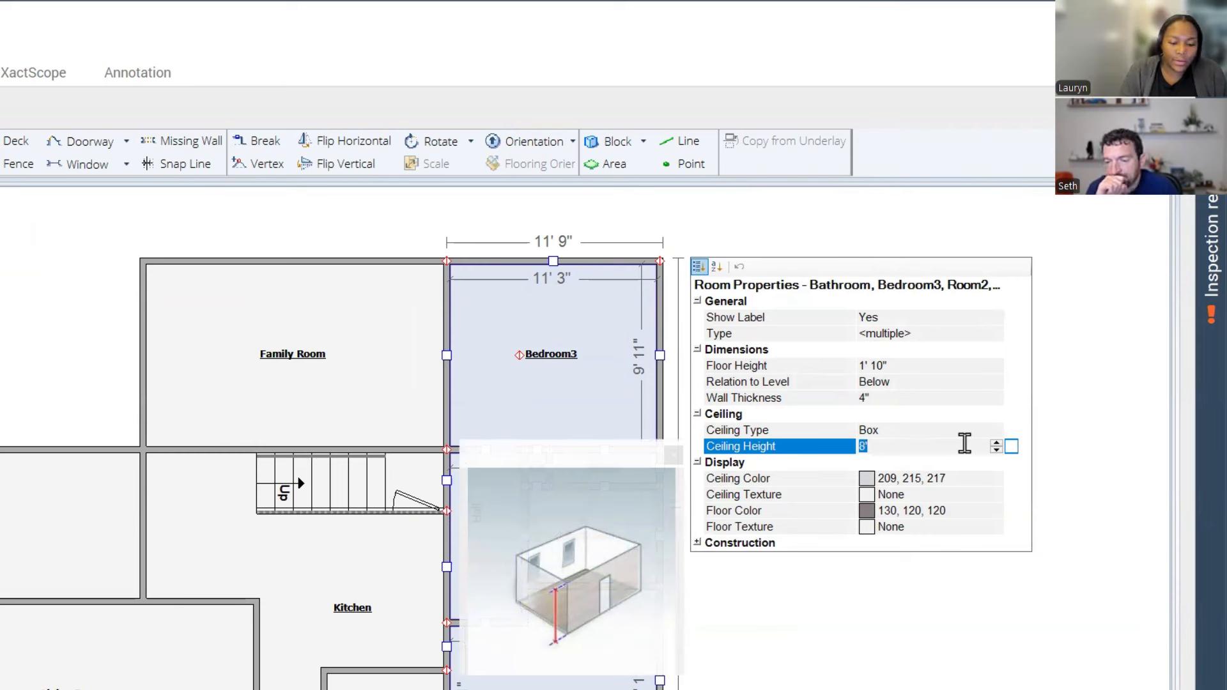
text(9')
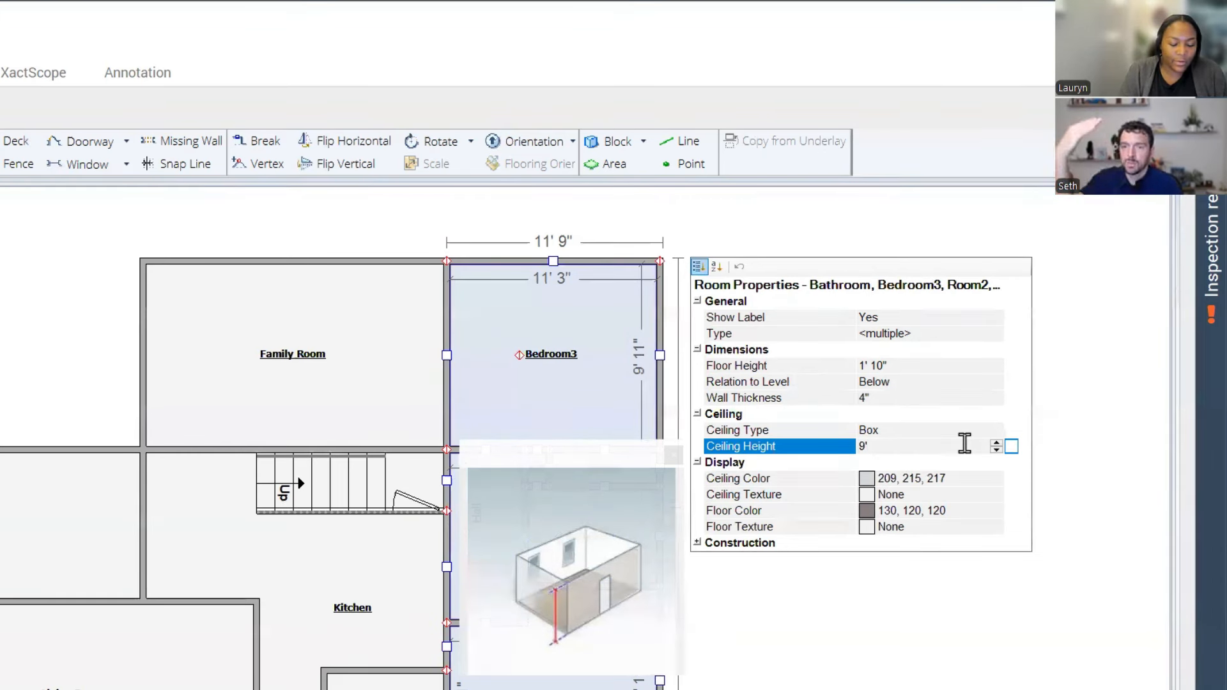
text(10)
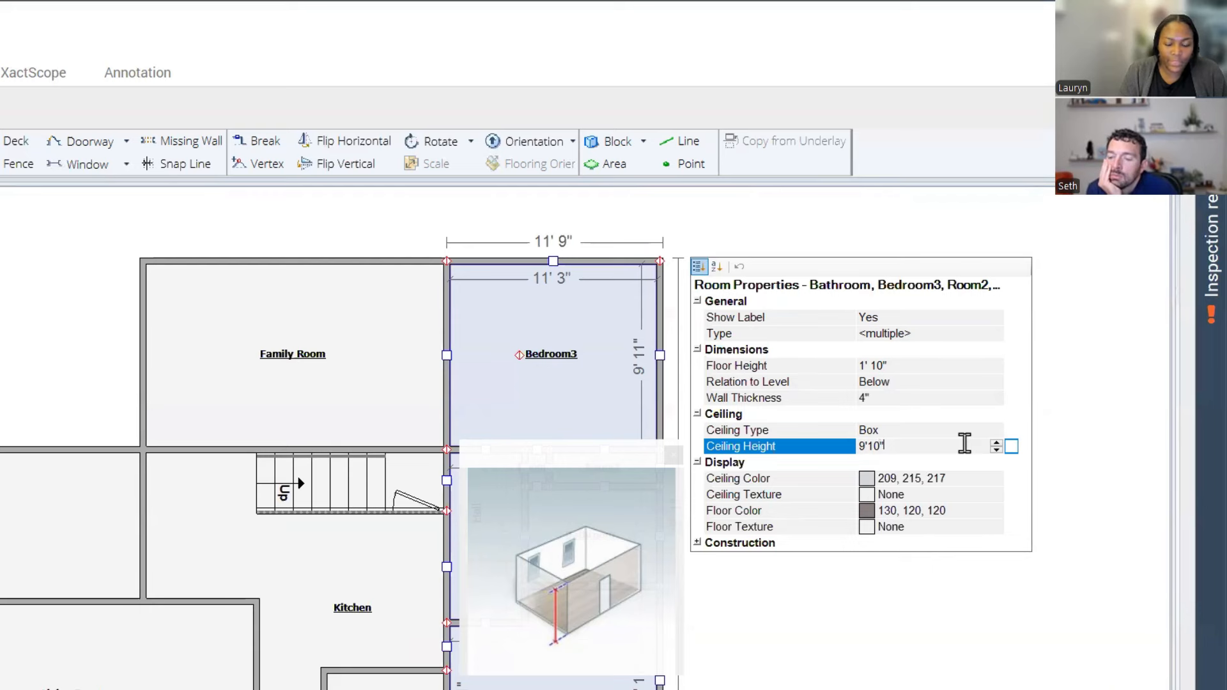
key(Return)
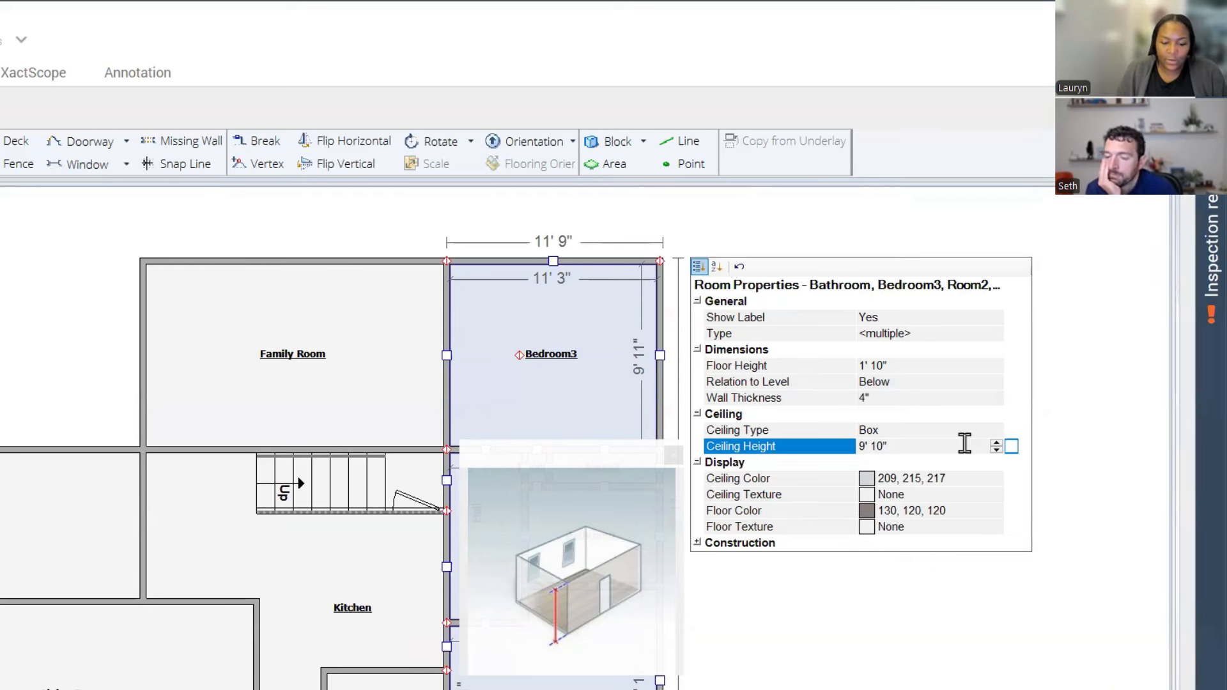
Step: Deselect the rooms, check their wall tops against the adjoining rooms in 3D, and return to plan view
click(1102, 429)
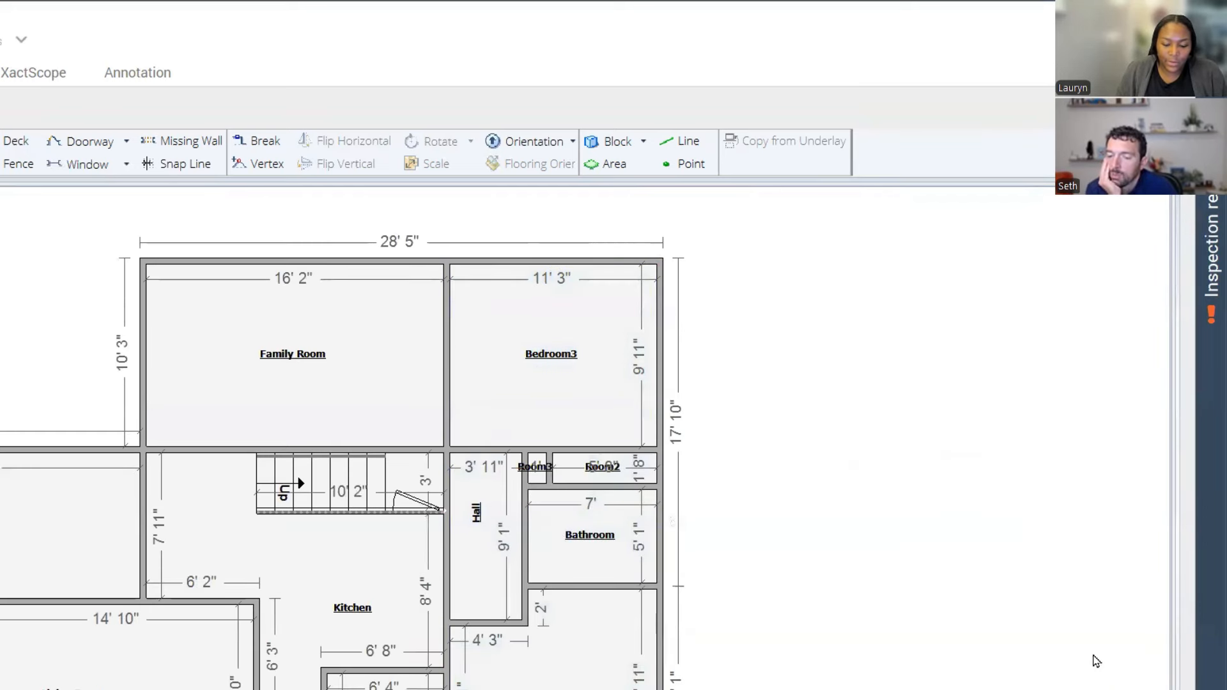
drag(918, 657, 626, 686)
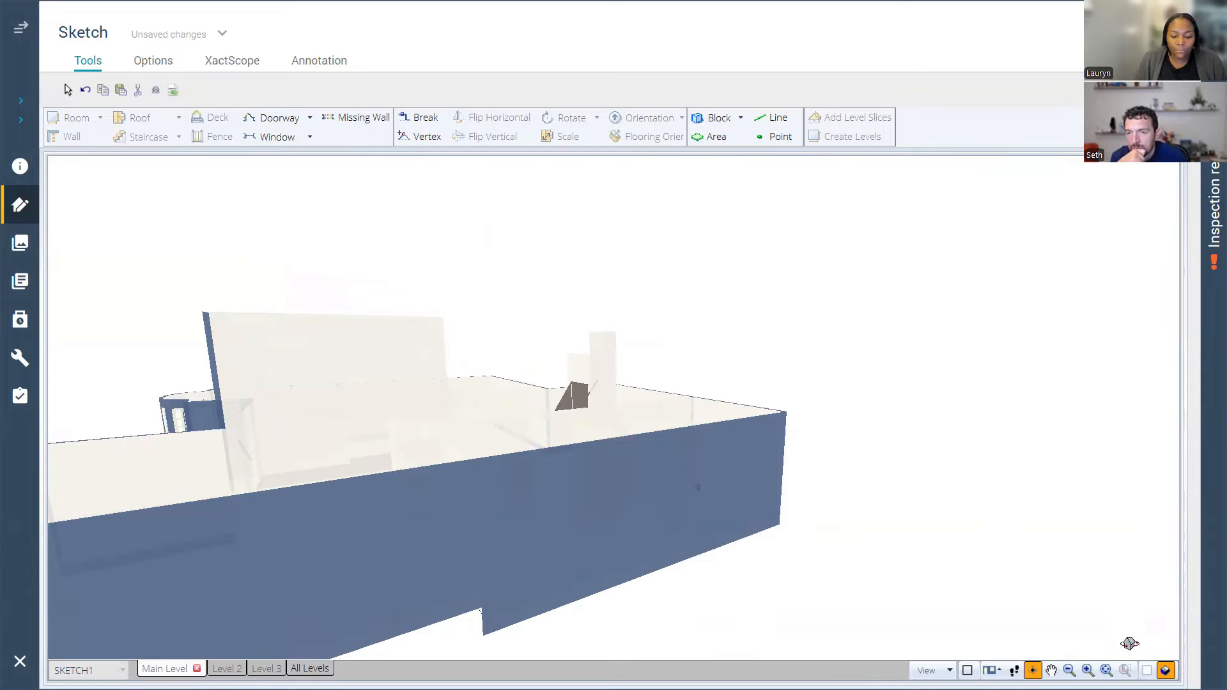
click(1164, 670)
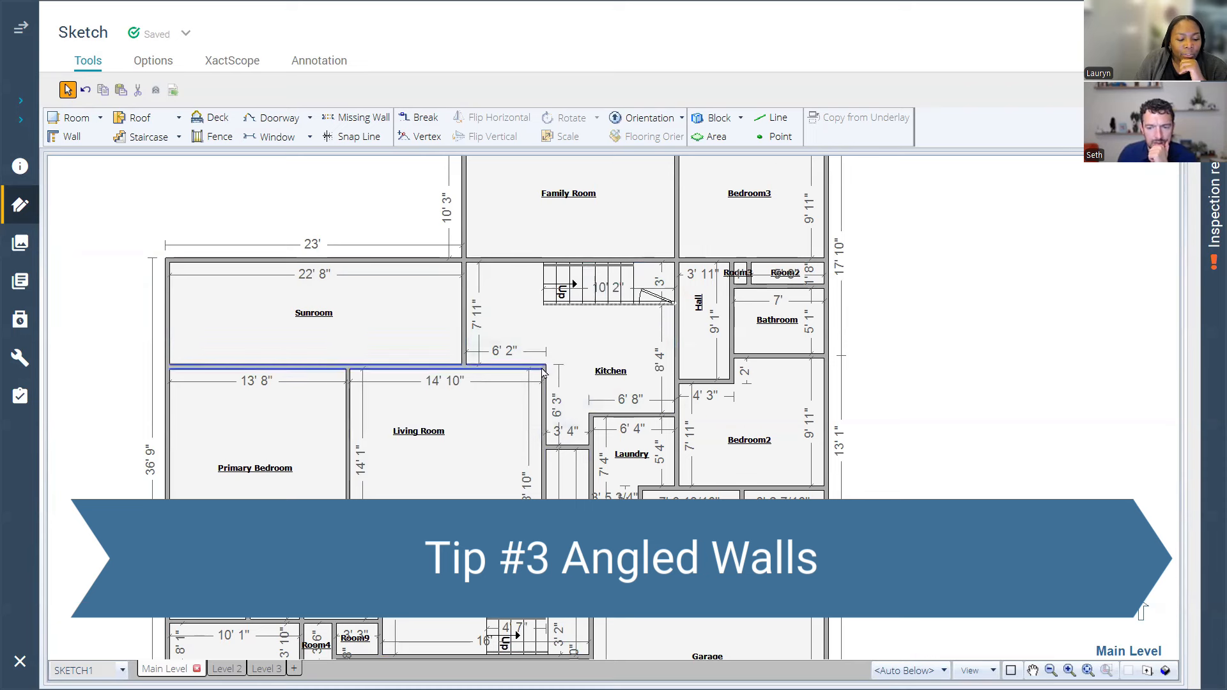
Step: Try to move the corner shared by the Living Room and Kitchen diagonally into the Living Room
drag(543, 367, 487, 424)
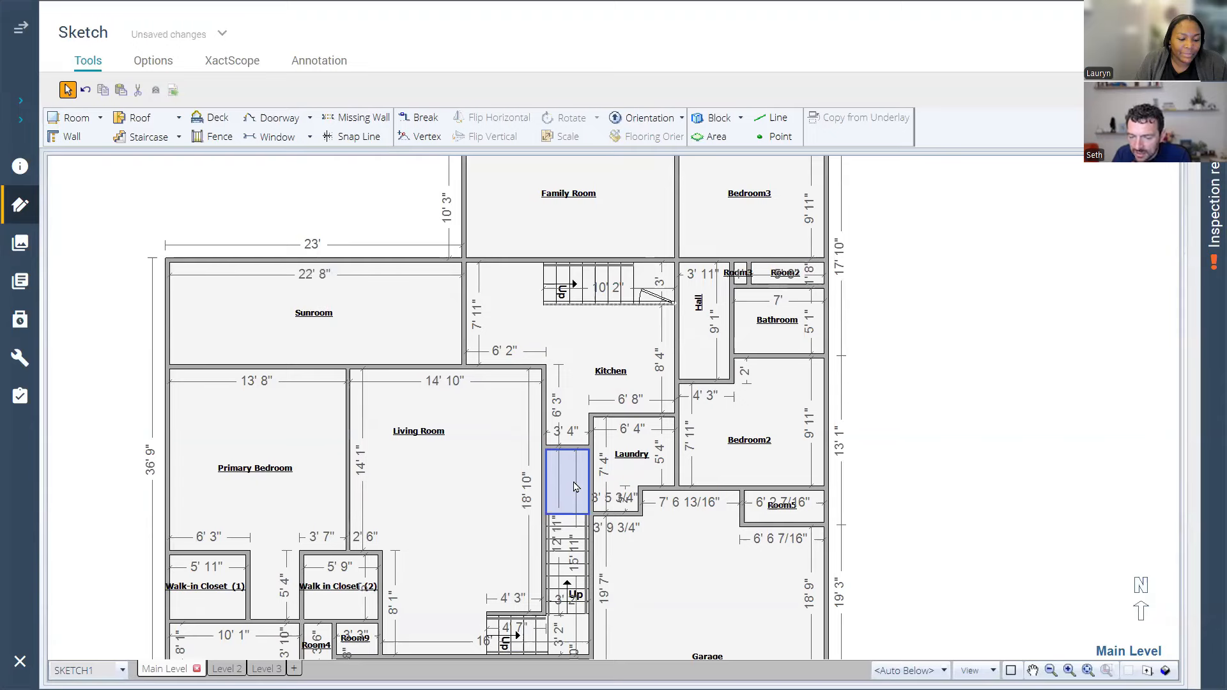
Step: Examine the wall segments and the shared corner between the Living Room and Kitchen up close
click(545, 409)
scroll(499, 384, up, 2)
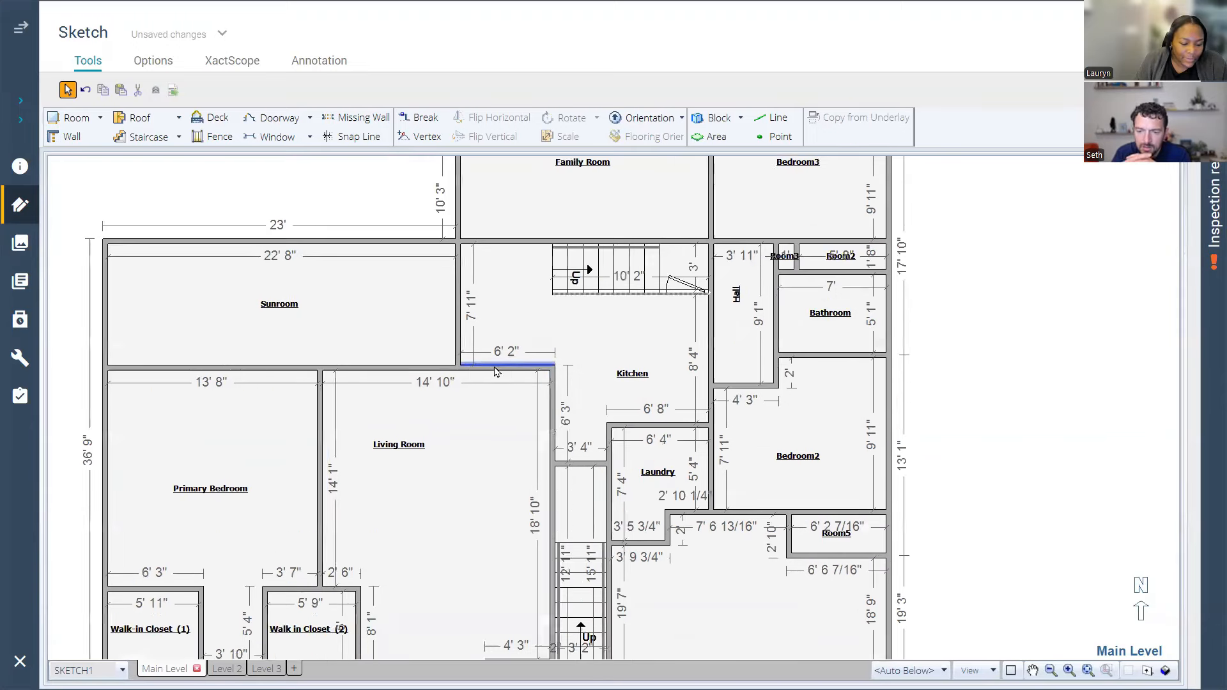
click(499, 384)
scroll(499, 386, up, 1)
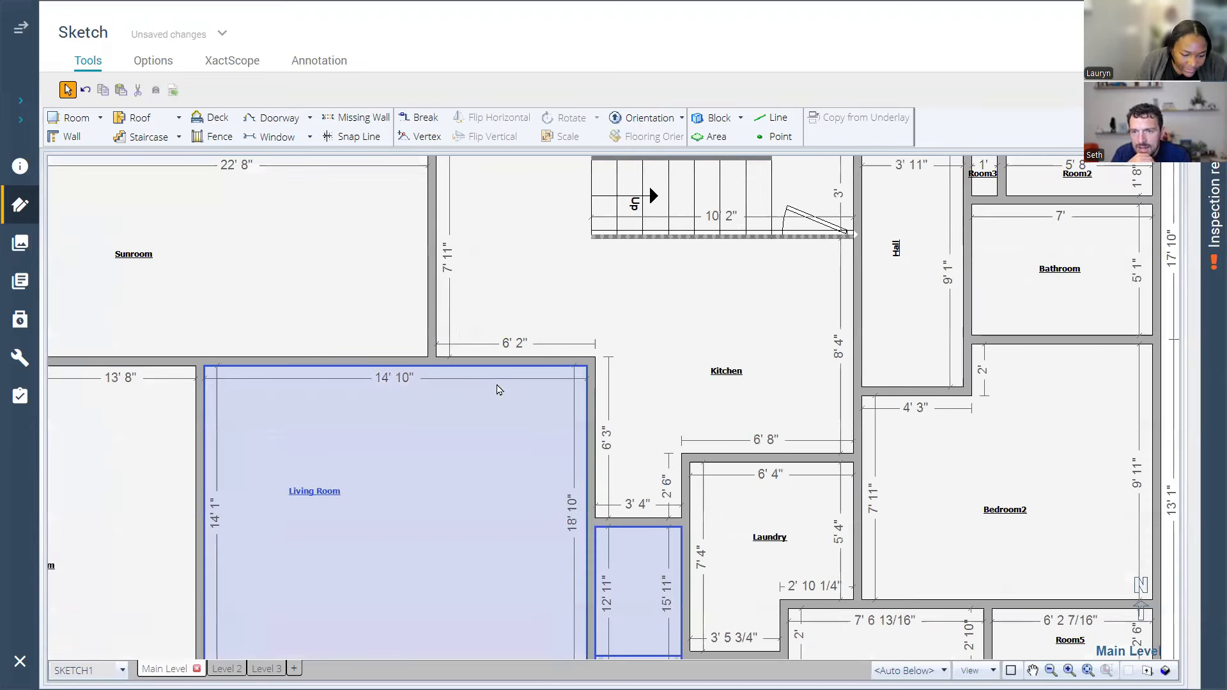
scroll(543, 387, up, 1)
click(594, 388)
scroll(594, 388, up, 1)
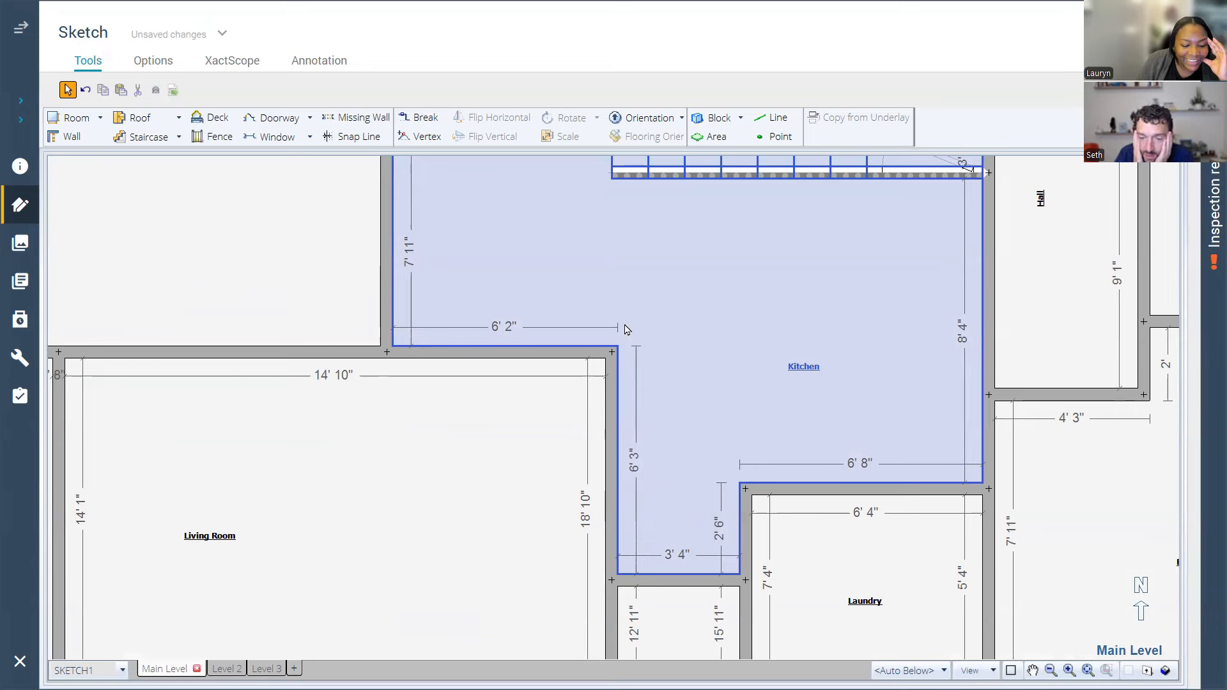
scroll(625, 332, up, 1)
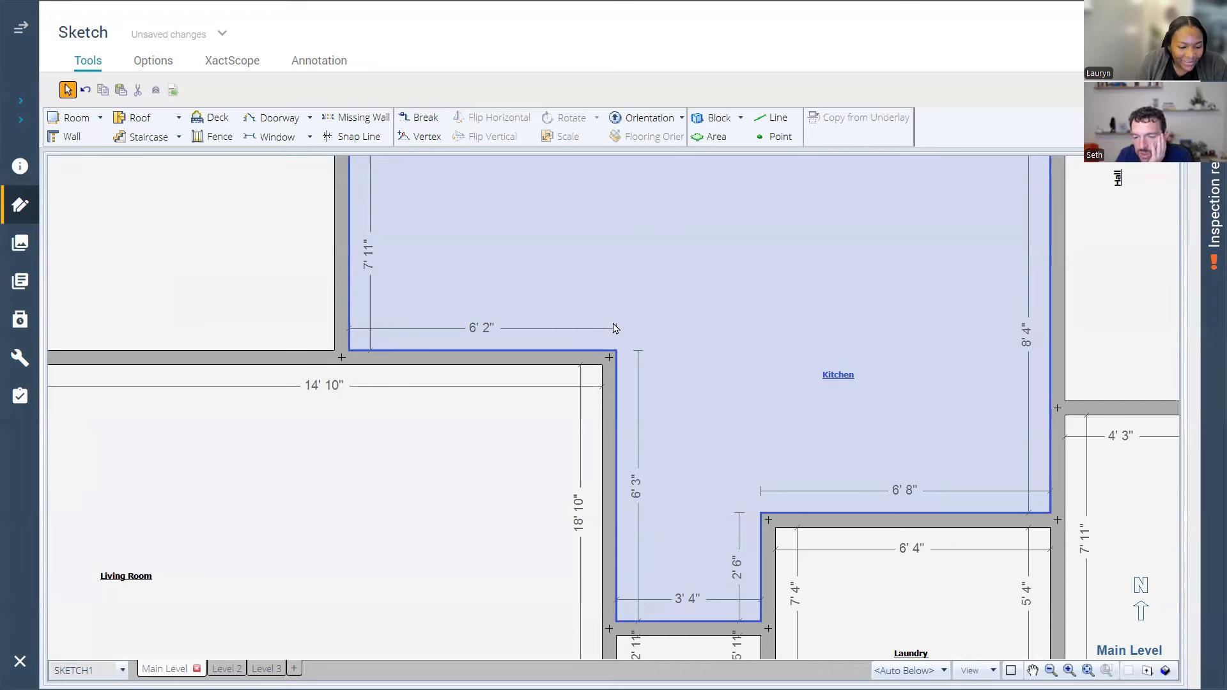
click(573, 363)
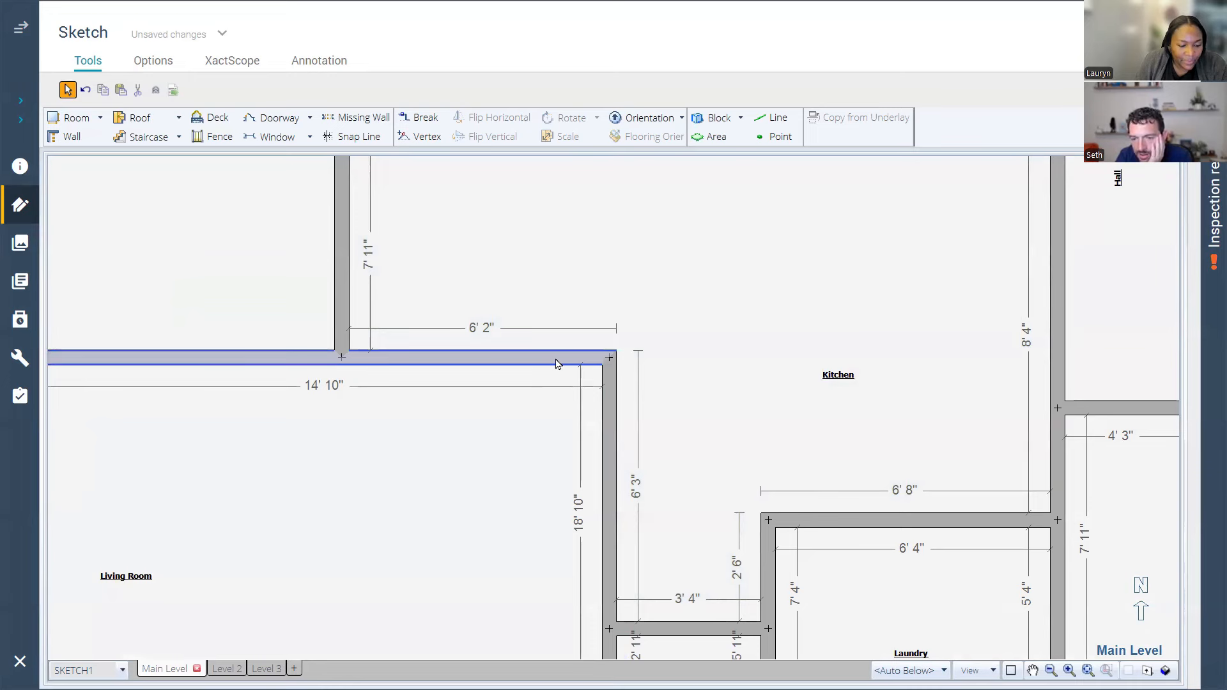
click(555, 364)
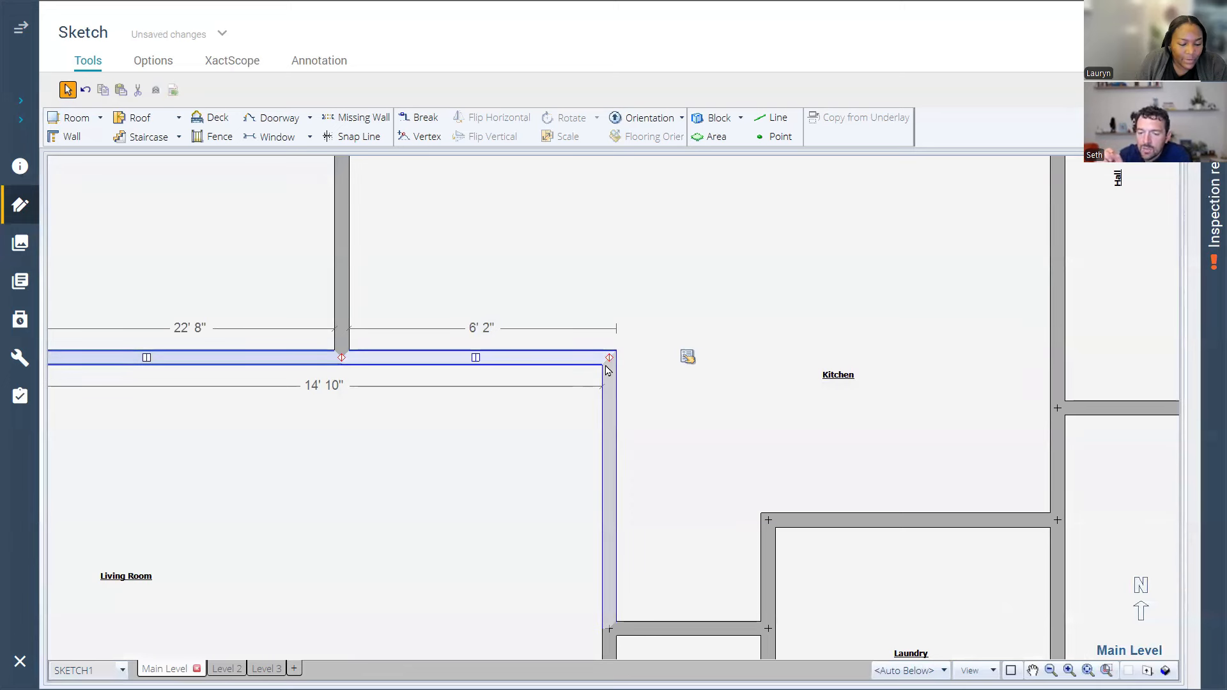
click(476, 356)
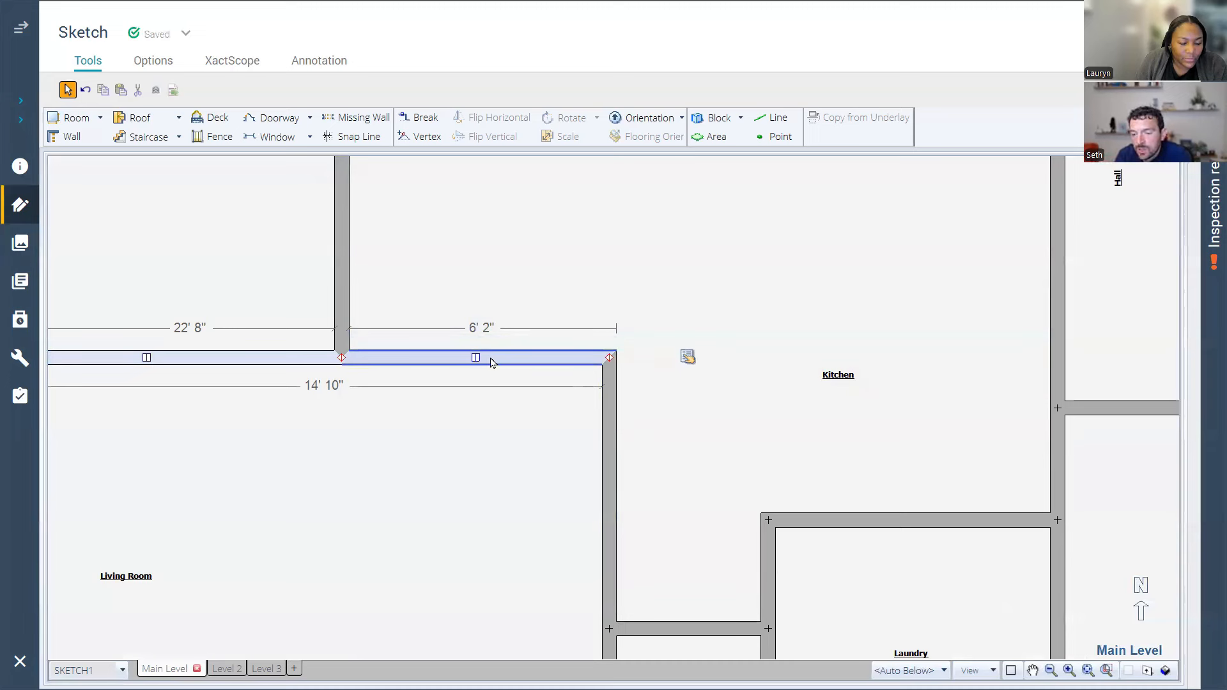
click(520, 355)
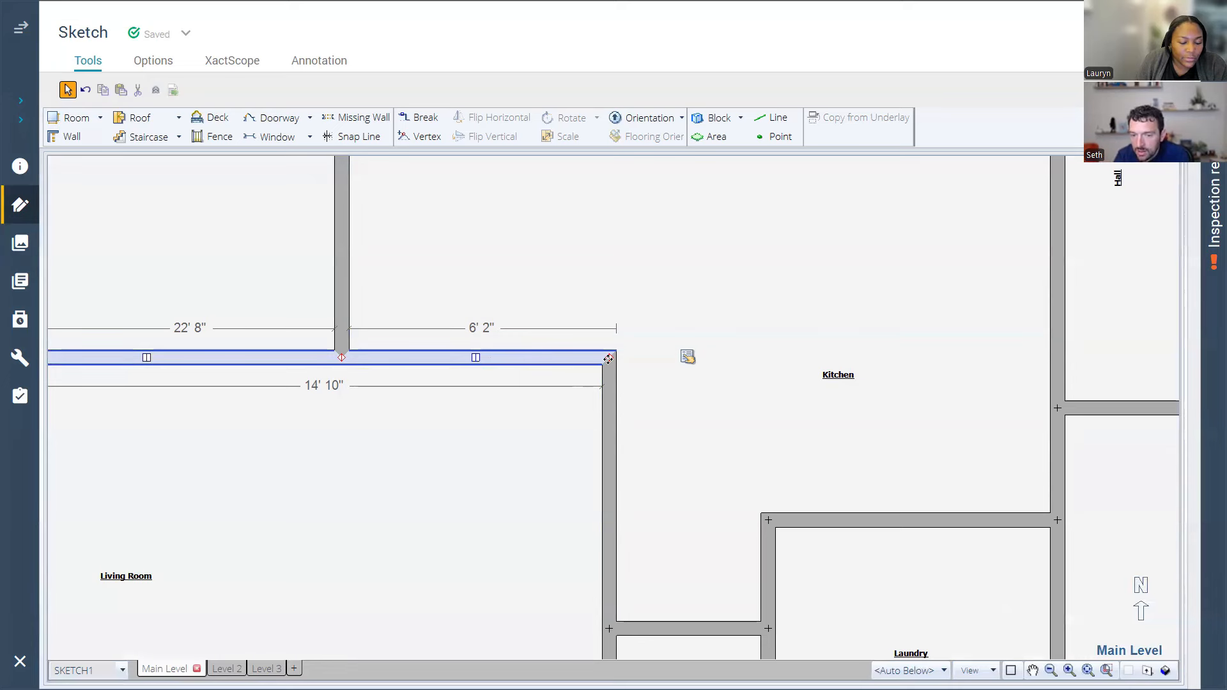
click(447, 335)
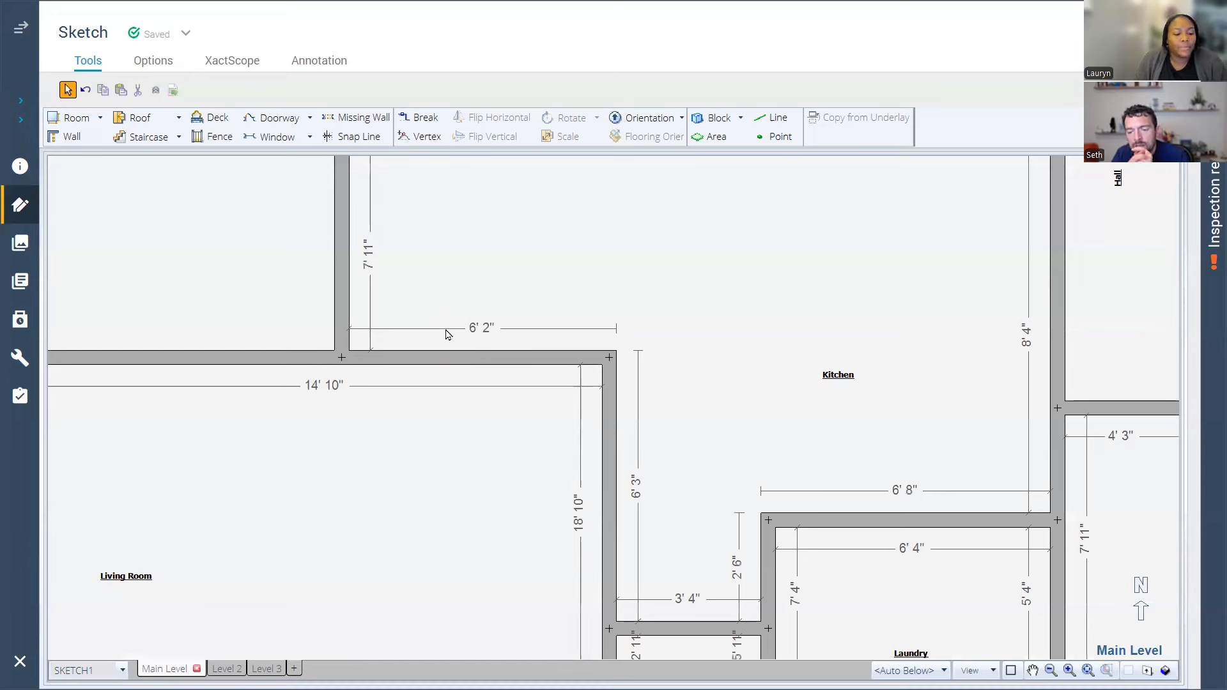
click(488, 211)
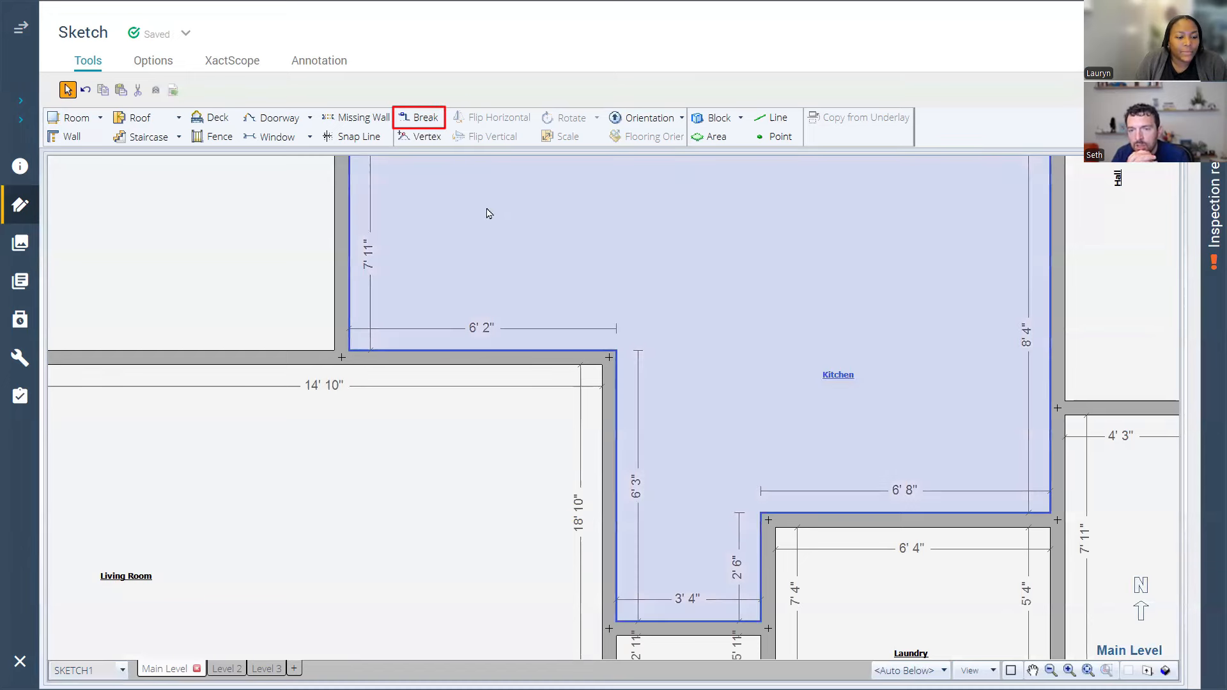
Step: Break the Living Room–Kitchen wall near mid-span, offset the corner-side segment about 3' 1" into the Living Room, and slant it to the staircase enclosure's corner
click(433, 120)
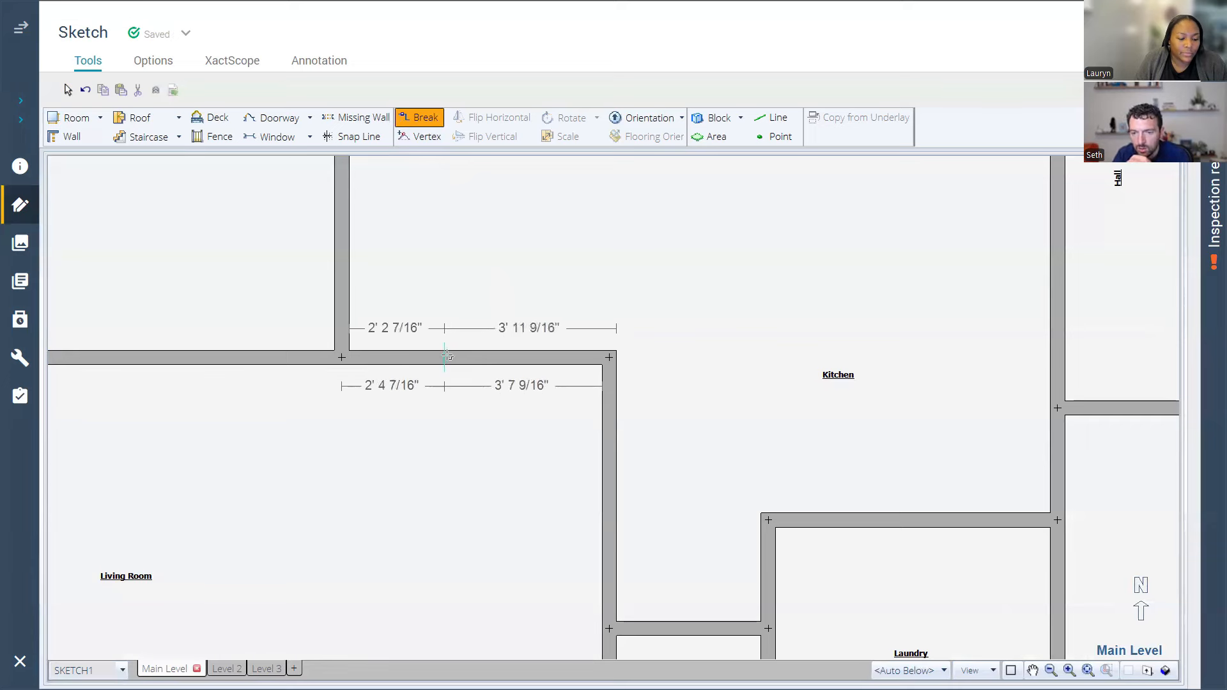
click(483, 356)
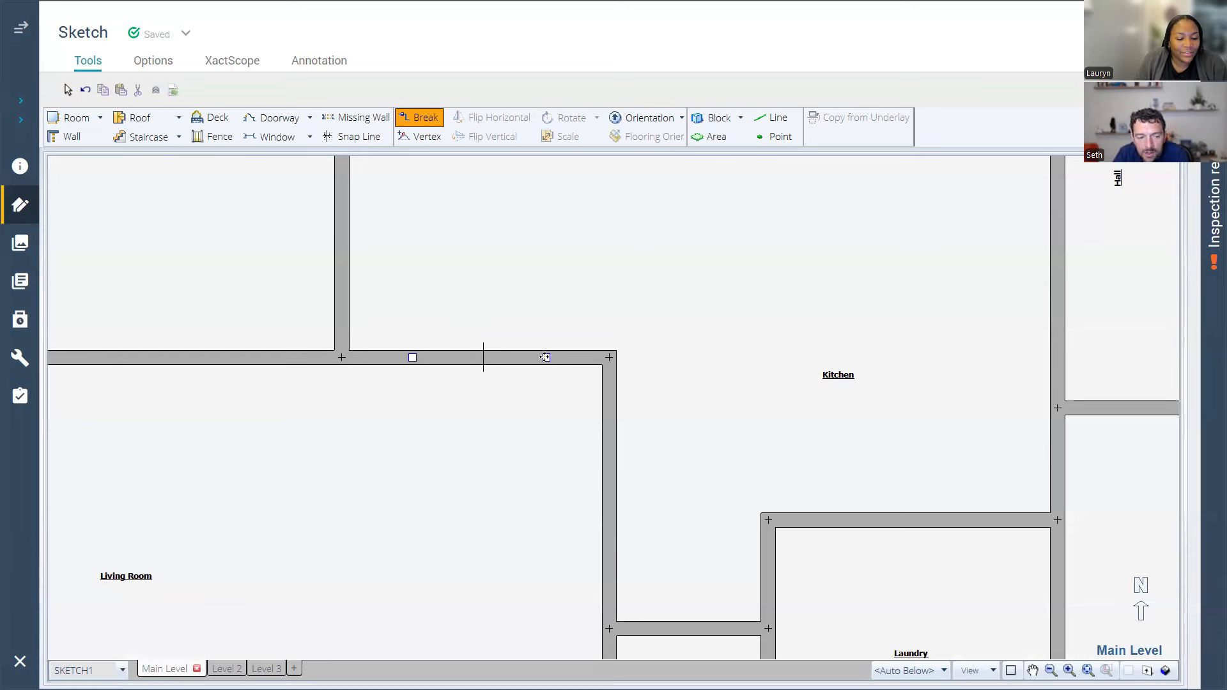
drag(544, 357, 538, 495)
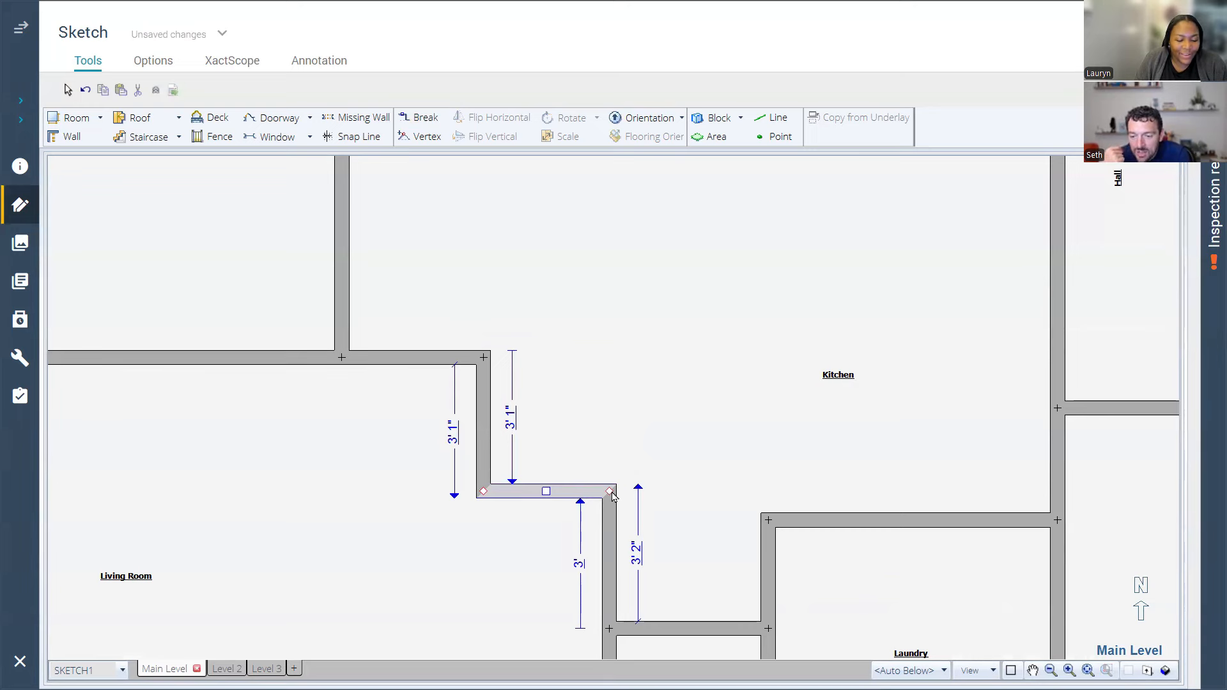
drag(612, 496, 538, 562)
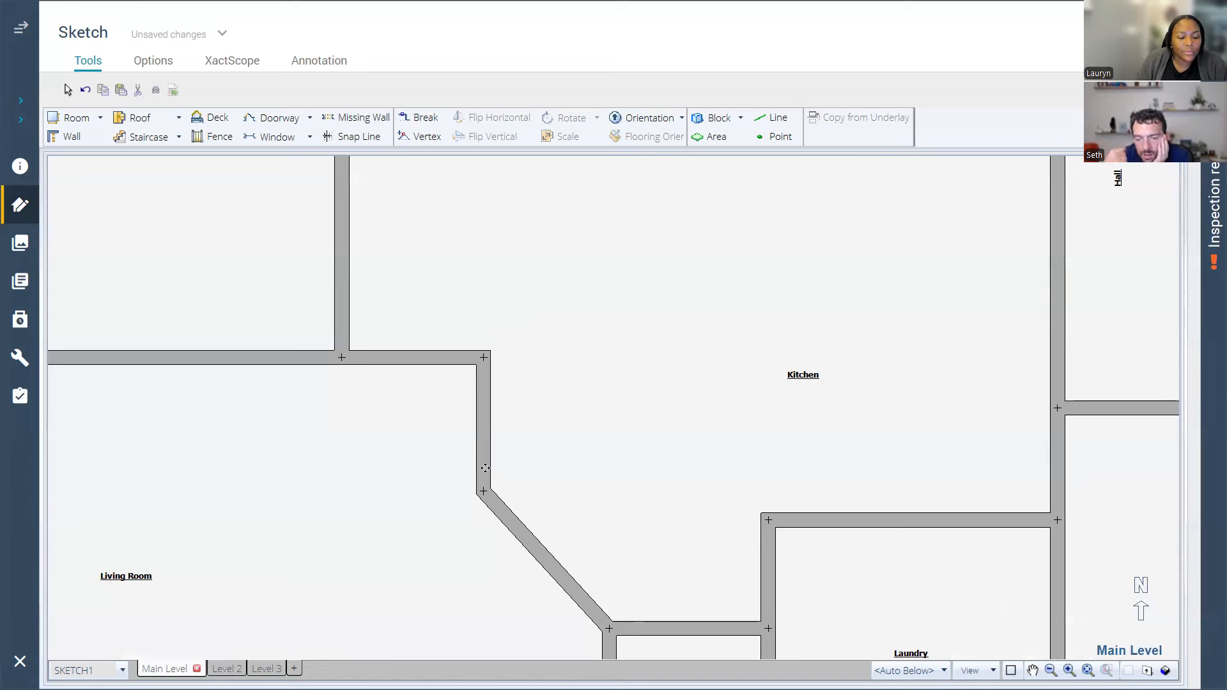
Step: Set the Kitchen-side length of the short horizontal wall between the Sunroom corner and the new jog to 3' 1"
click(489, 413)
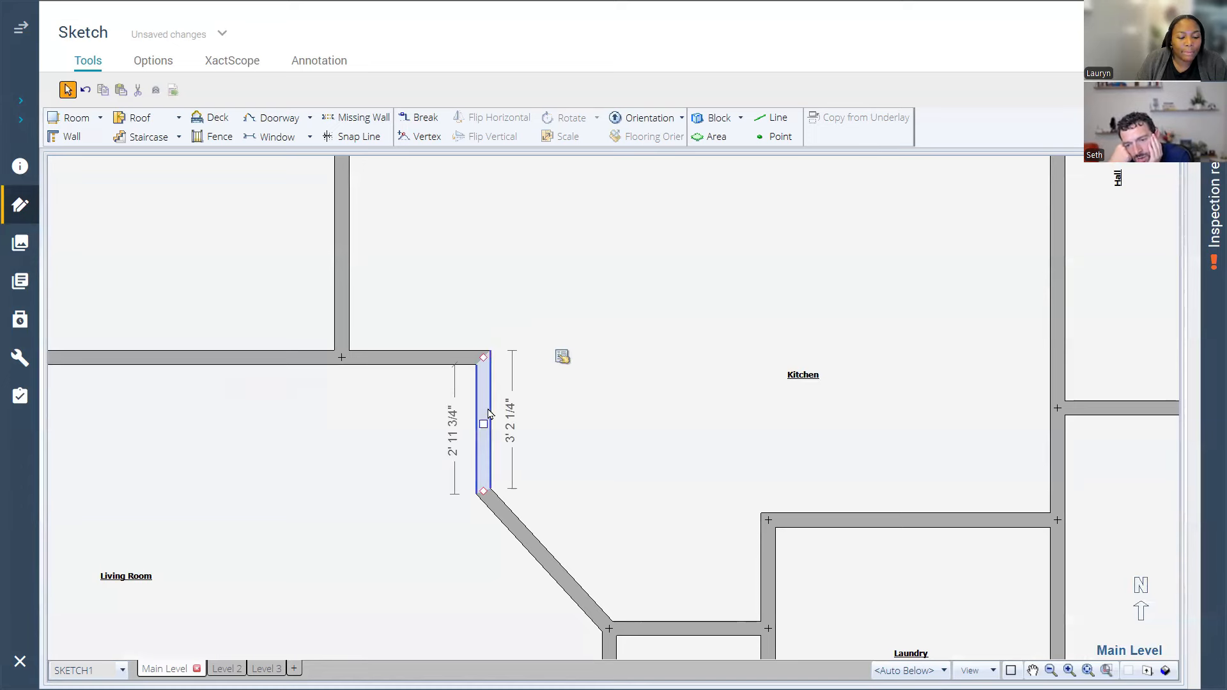
drag(482, 424, 482, 423)
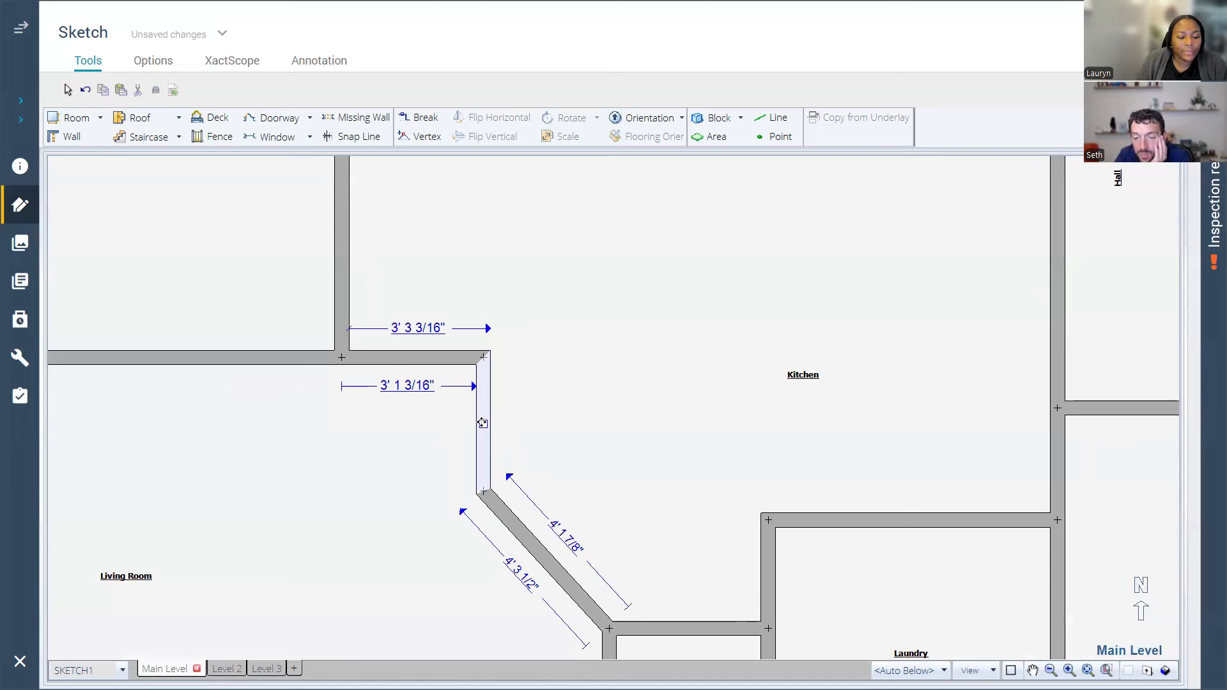
click(422, 329)
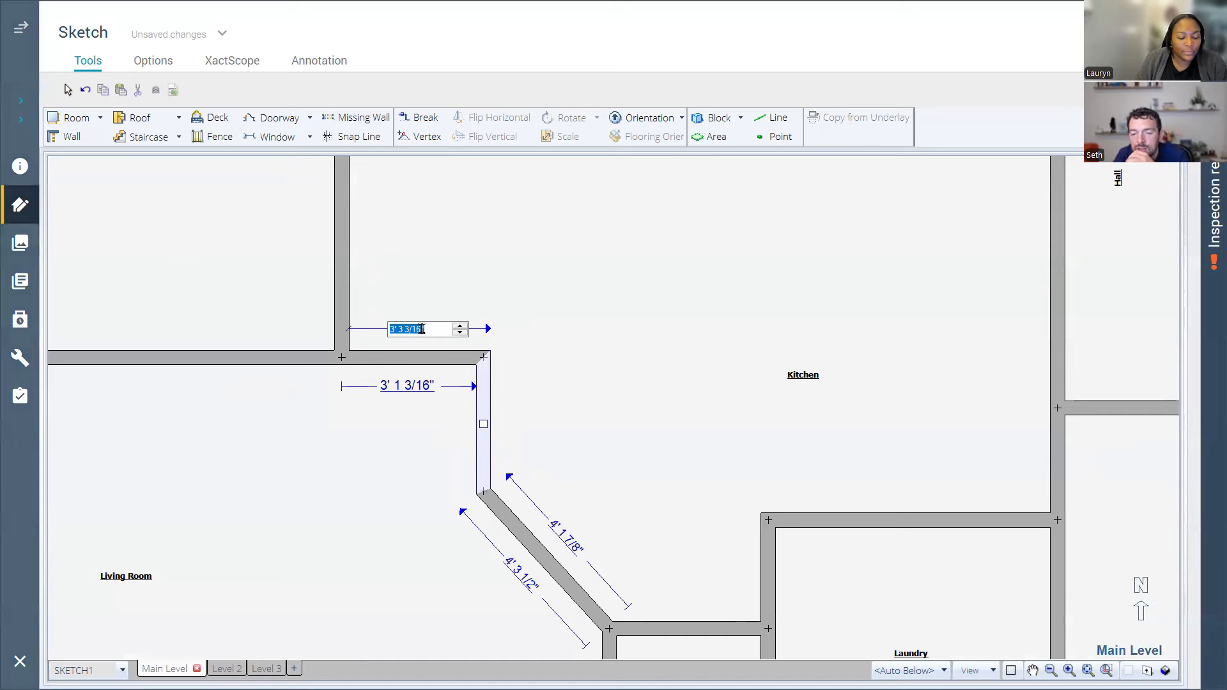
text(3'1)
key(Return)
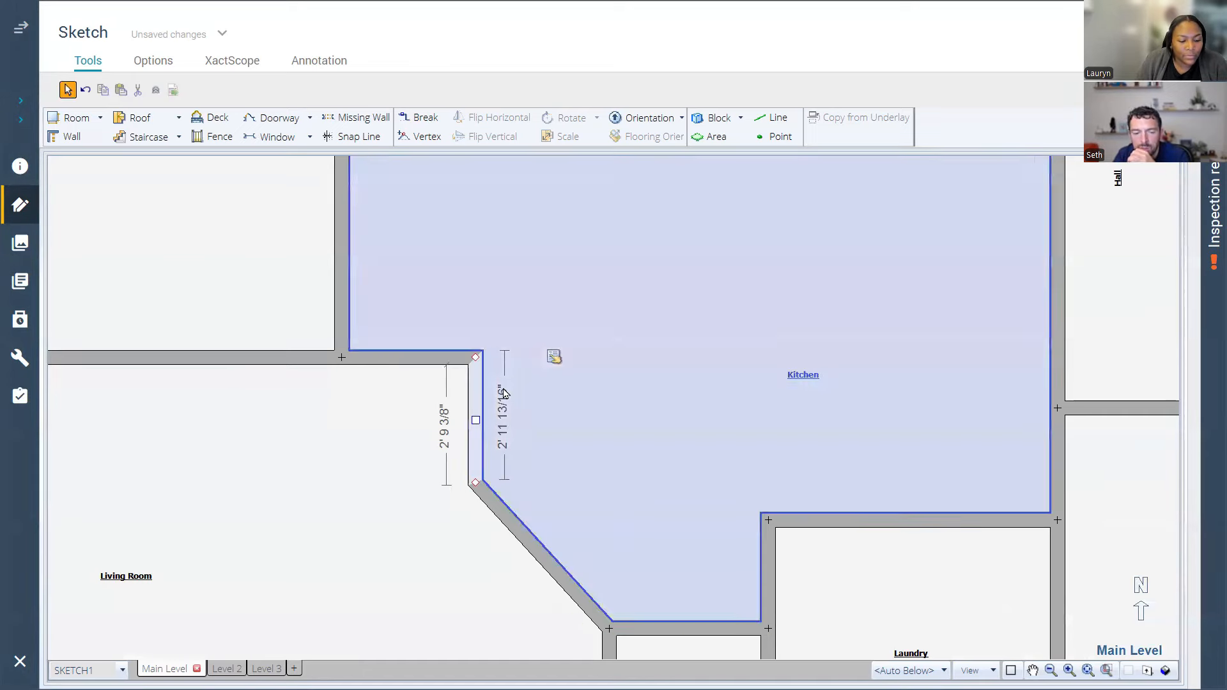
Step: Set the Kitchen-side length of the jog's vertical wall to 3' 1" and check its dimensions on both sides
click(503, 392)
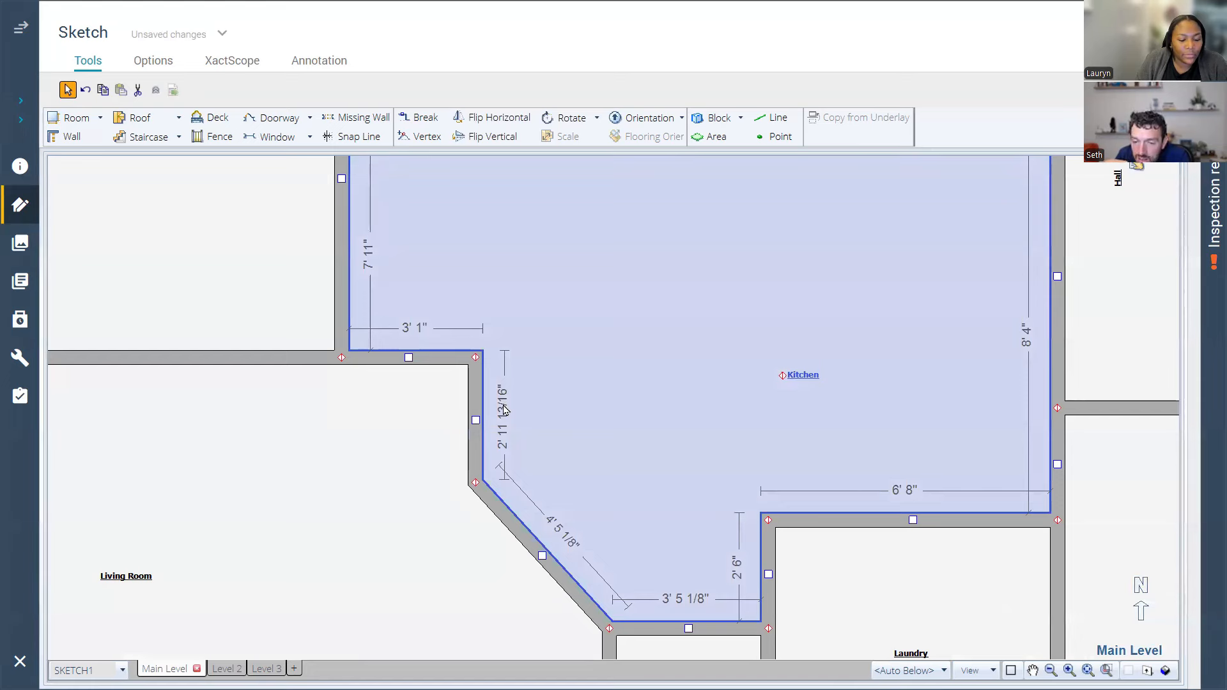
click(494, 490)
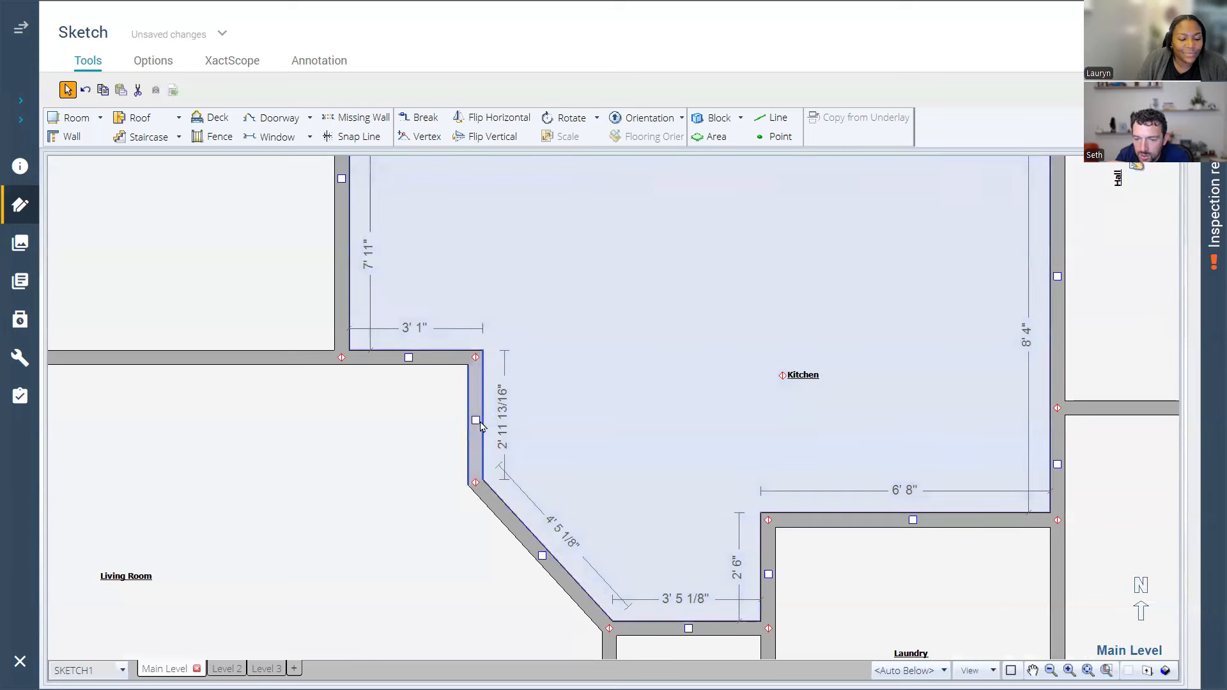
click(476, 419)
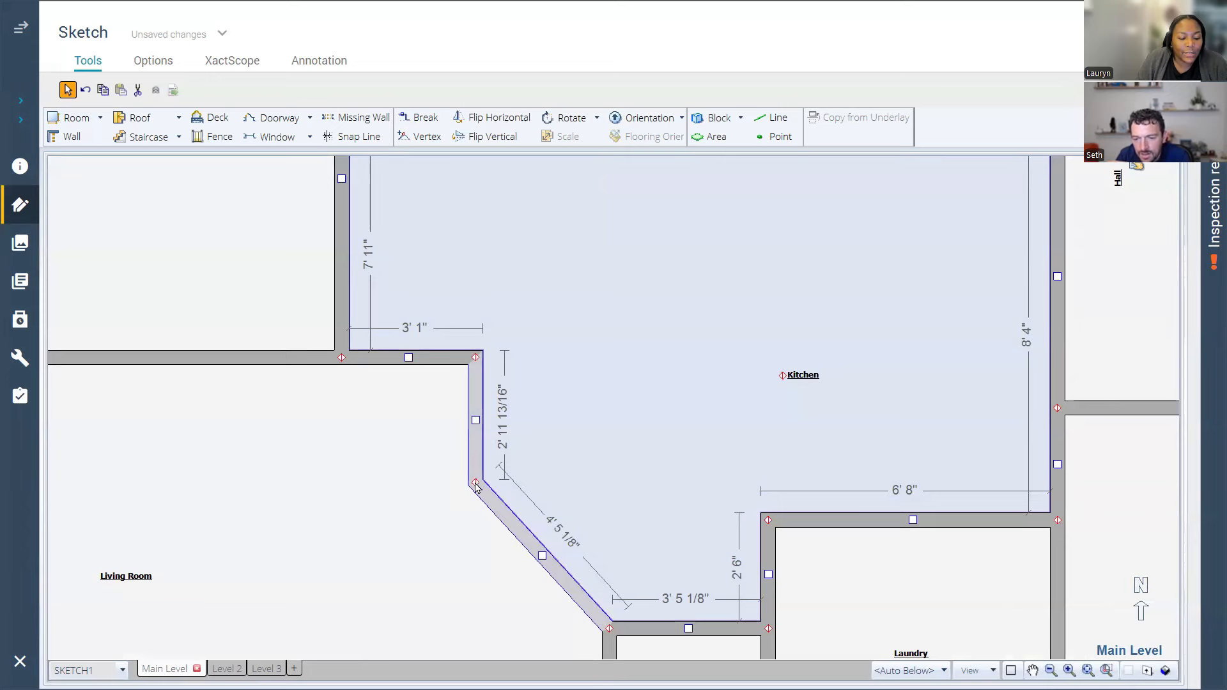
click(475, 483)
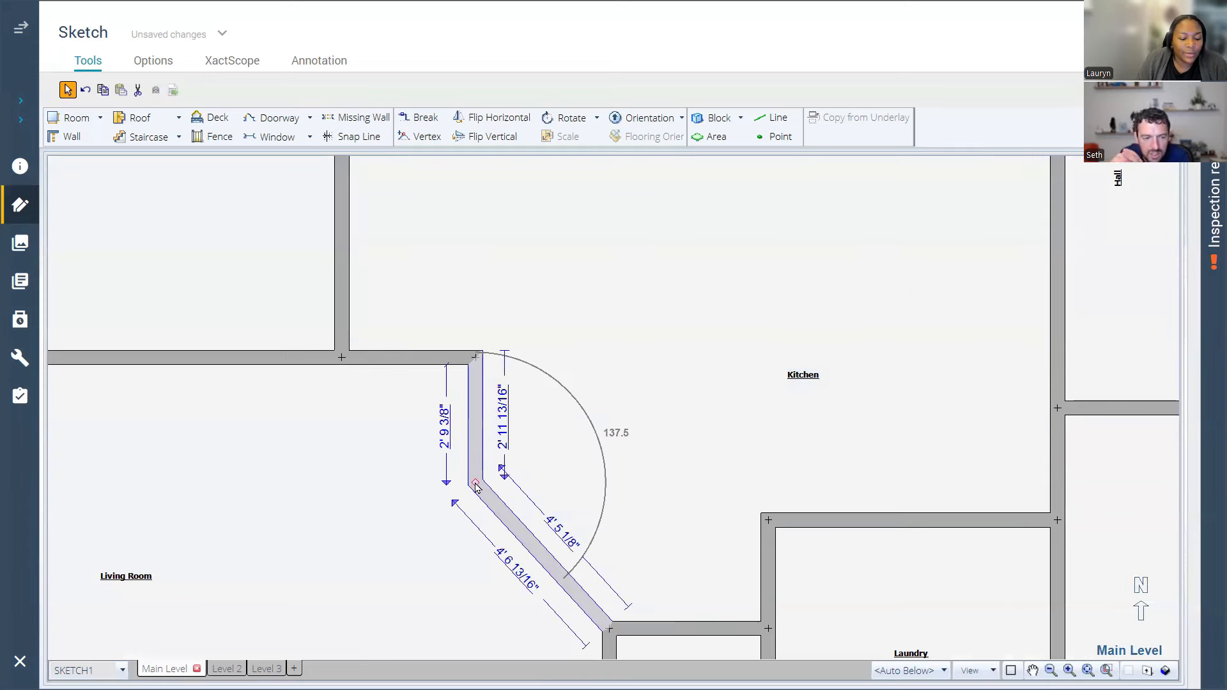
key(Escape)
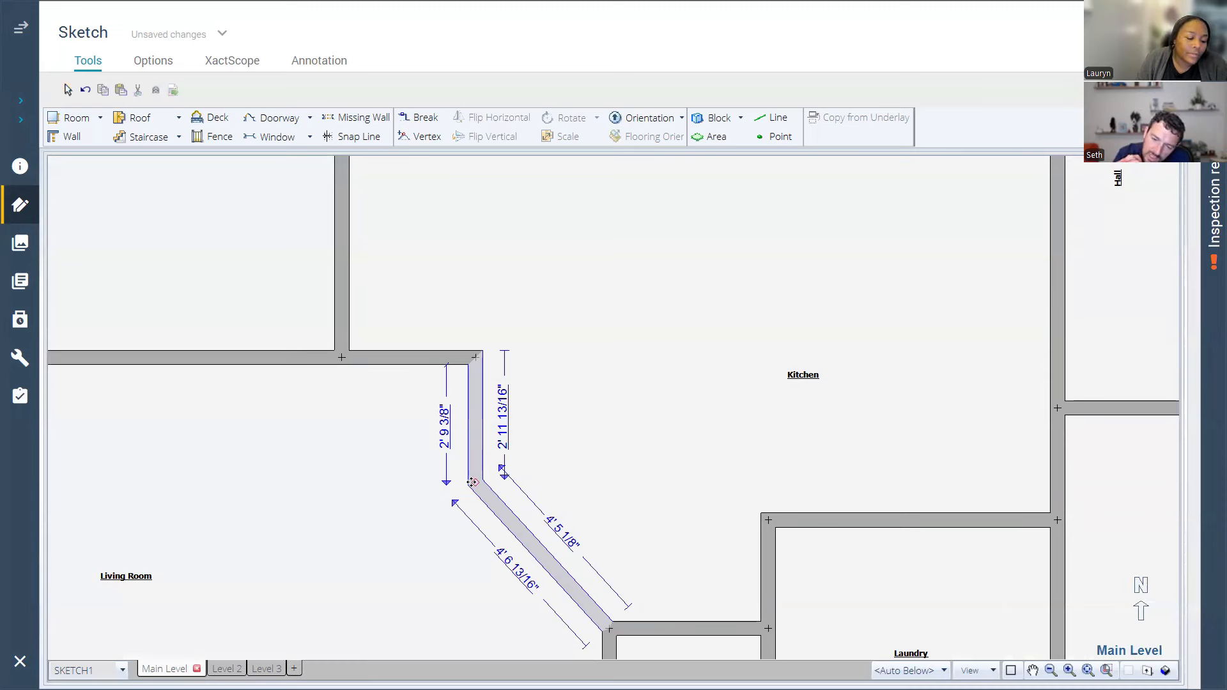
double_click(501, 431)
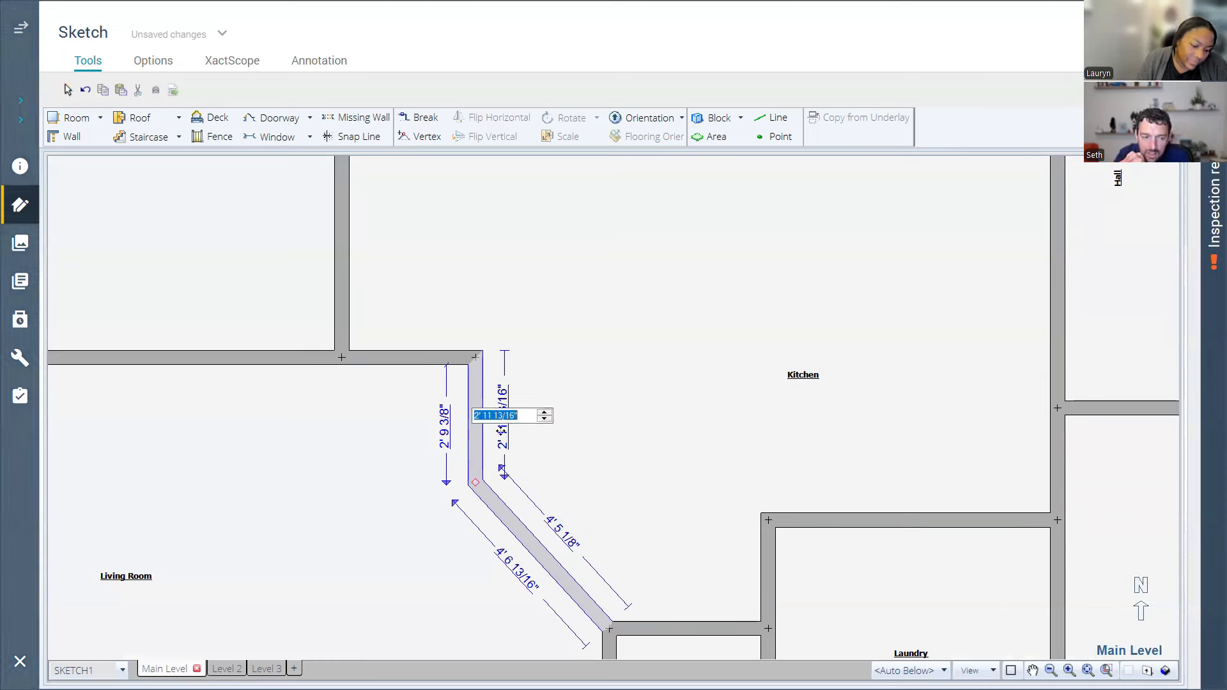
text(3)
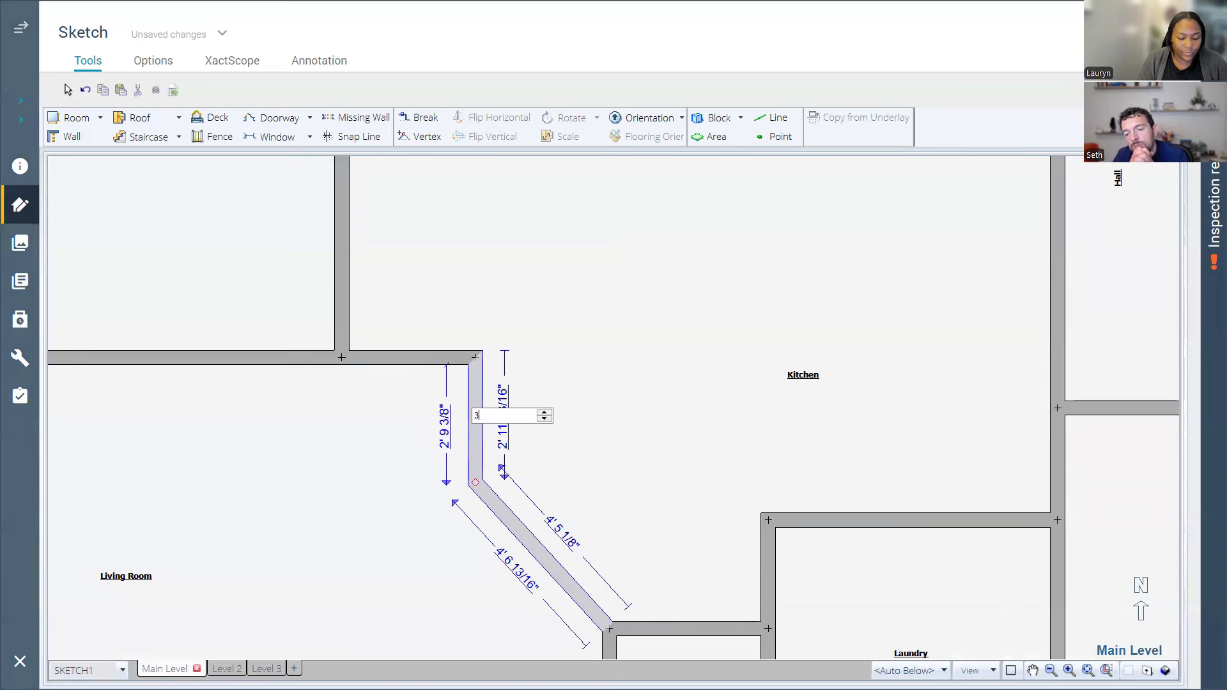
key(Return)
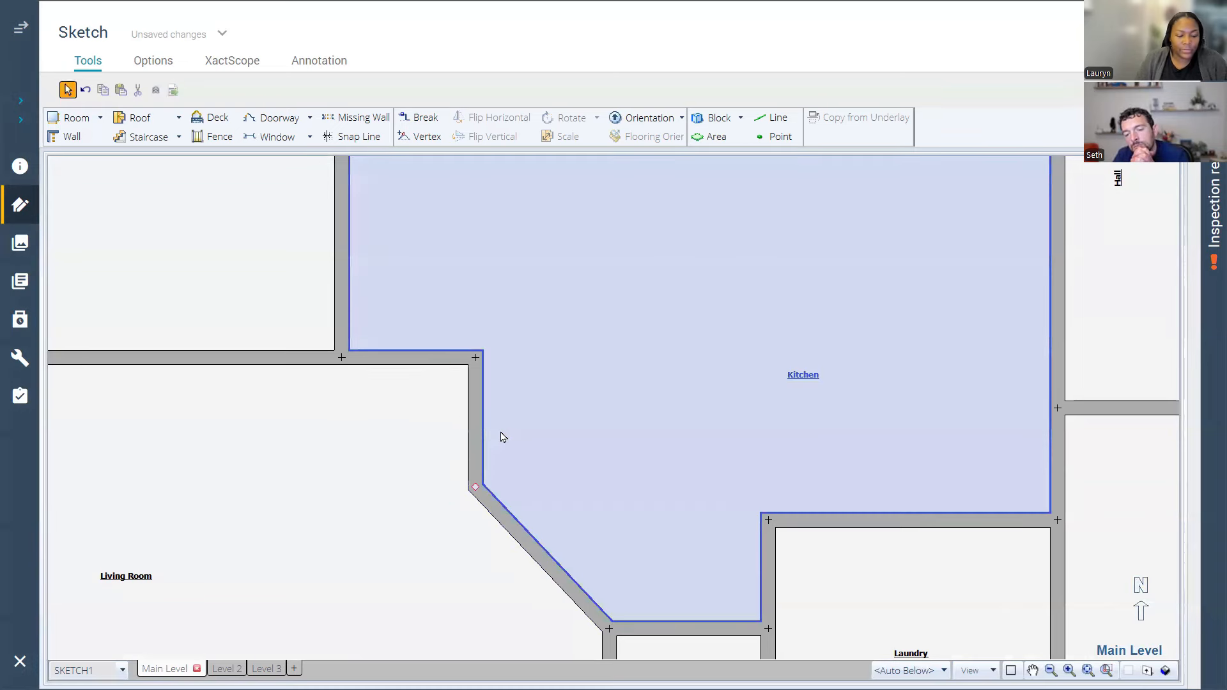
click(479, 434)
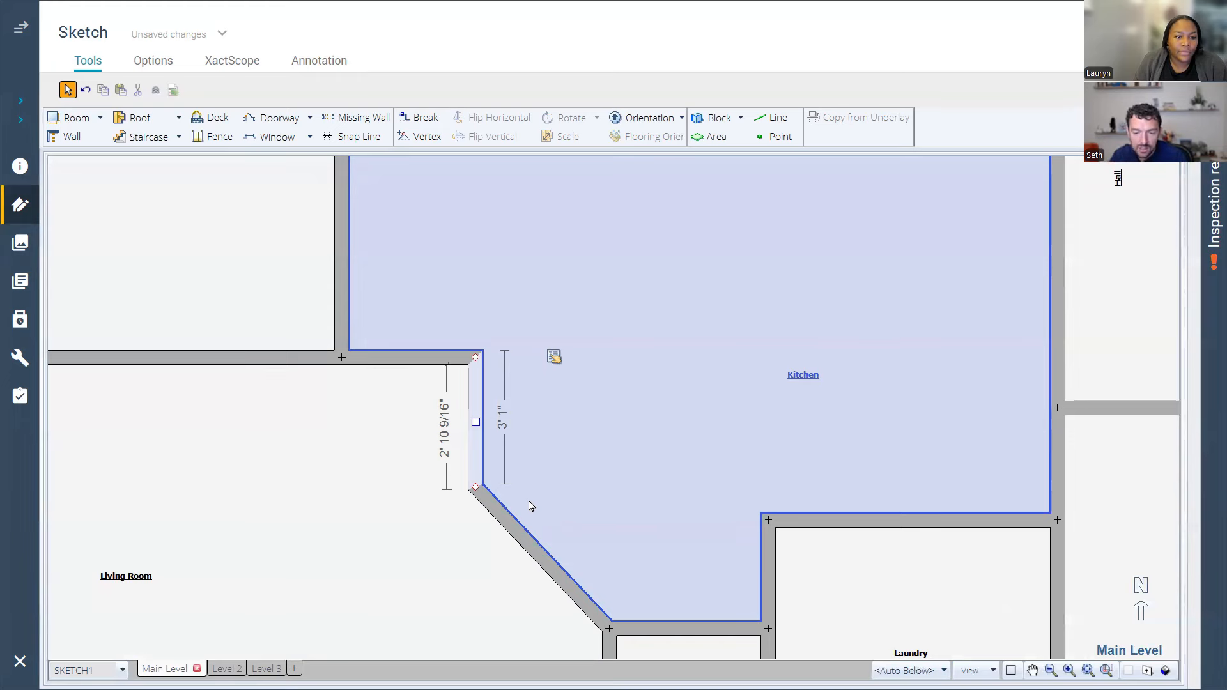
click(452, 423)
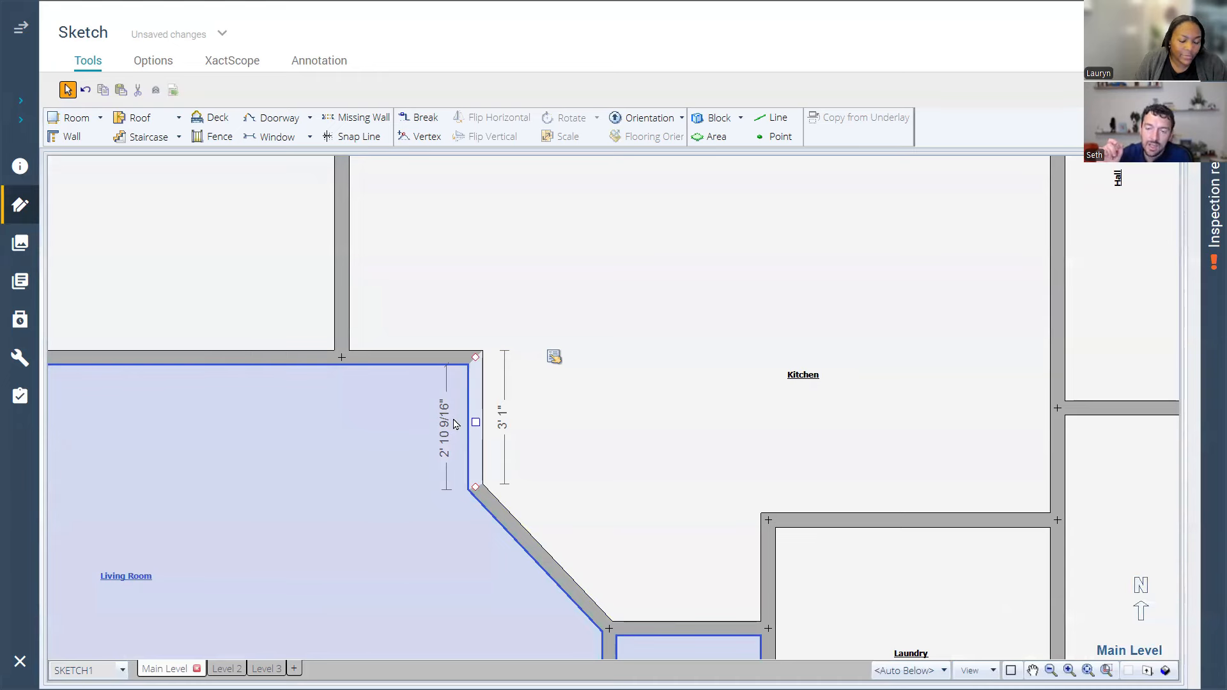
click(511, 430)
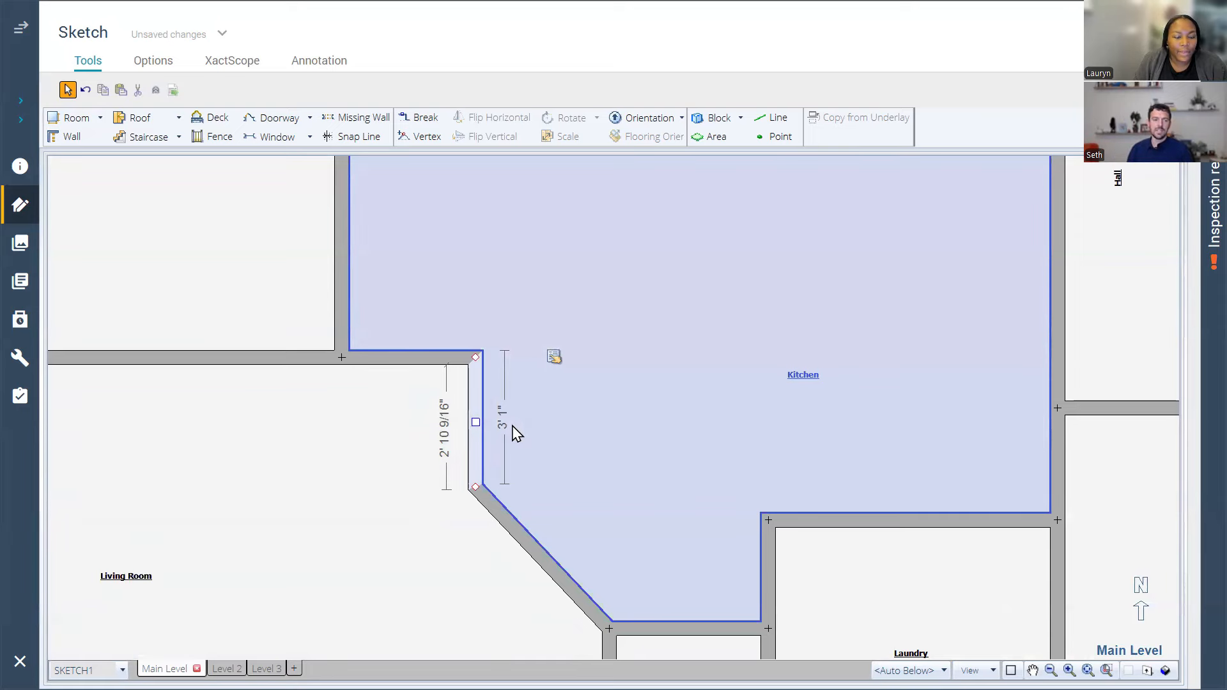
Step: Try to slant the Sunroom's west wall by moving its northwest corner inward, shortening the north wall to about 19' 6", and undo the move
click(285, 490)
scroll(228, 469, down, 1)
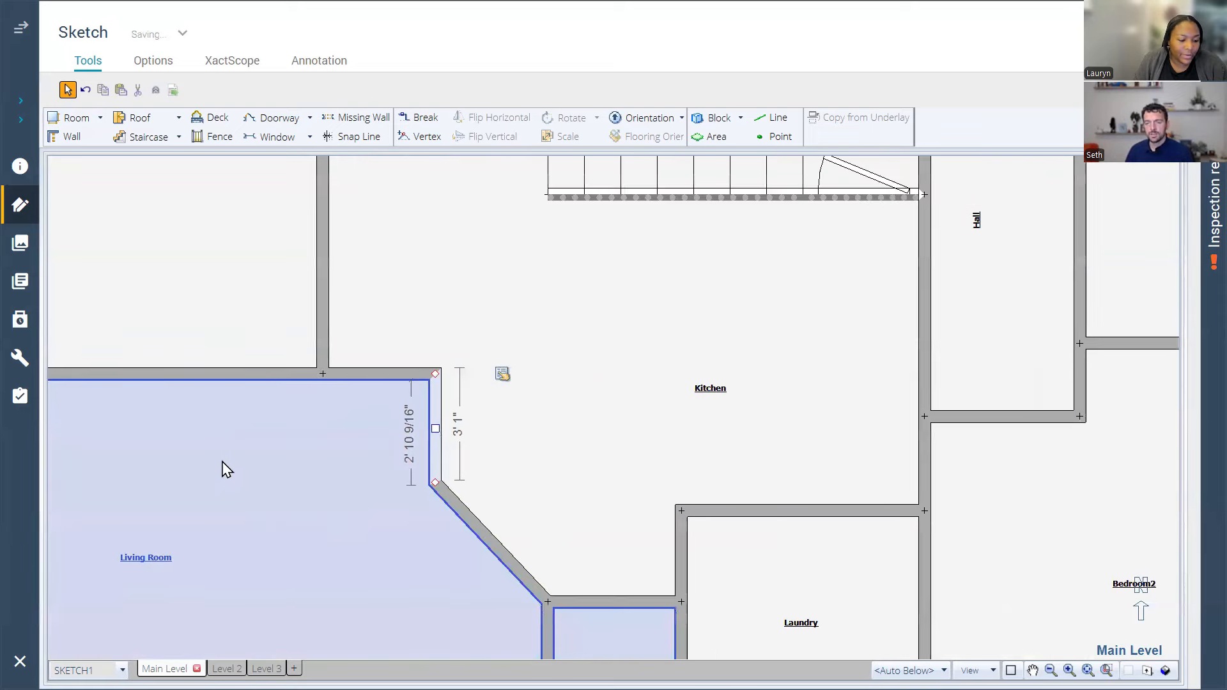
scroll(224, 469, down, 3)
click(96, 332)
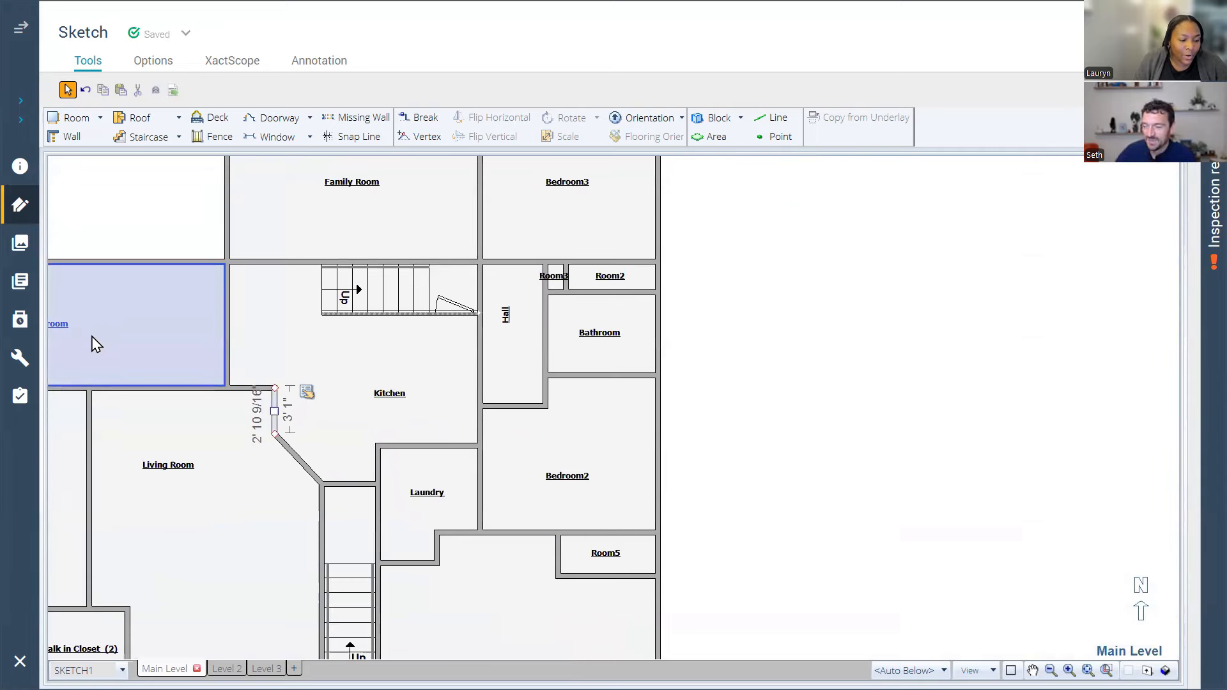
drag(127, 340, 548, 331)
click(518, 326)
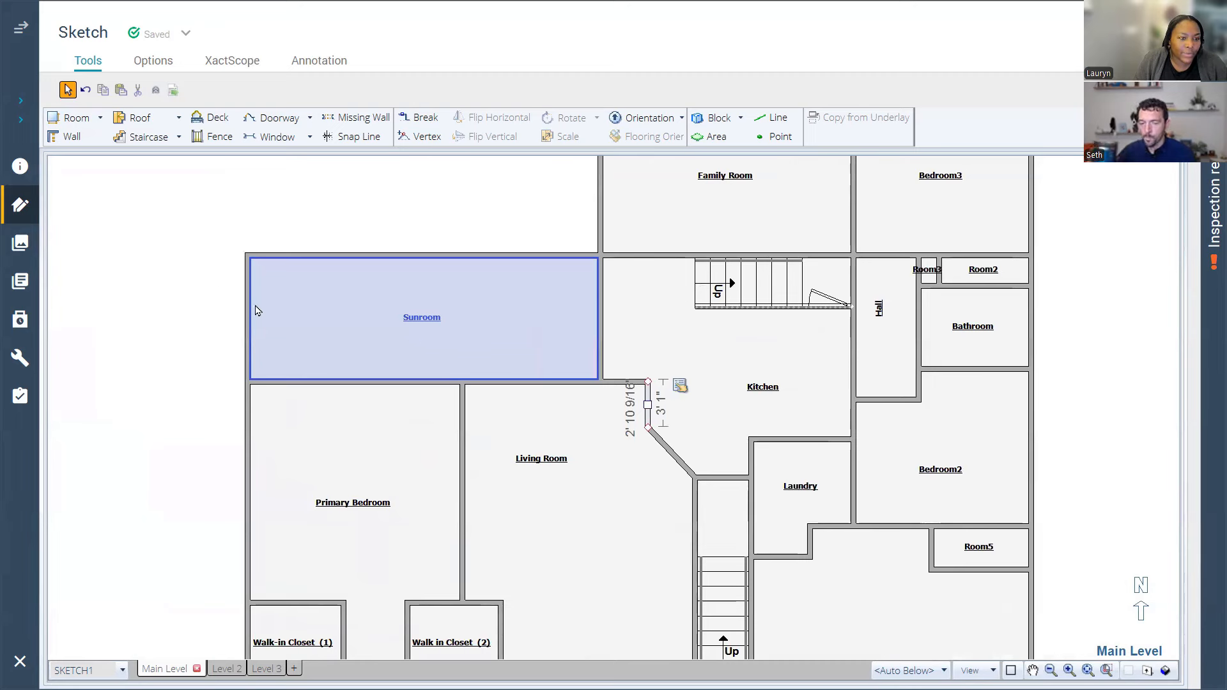
click(219, 276)
click(248, 256)
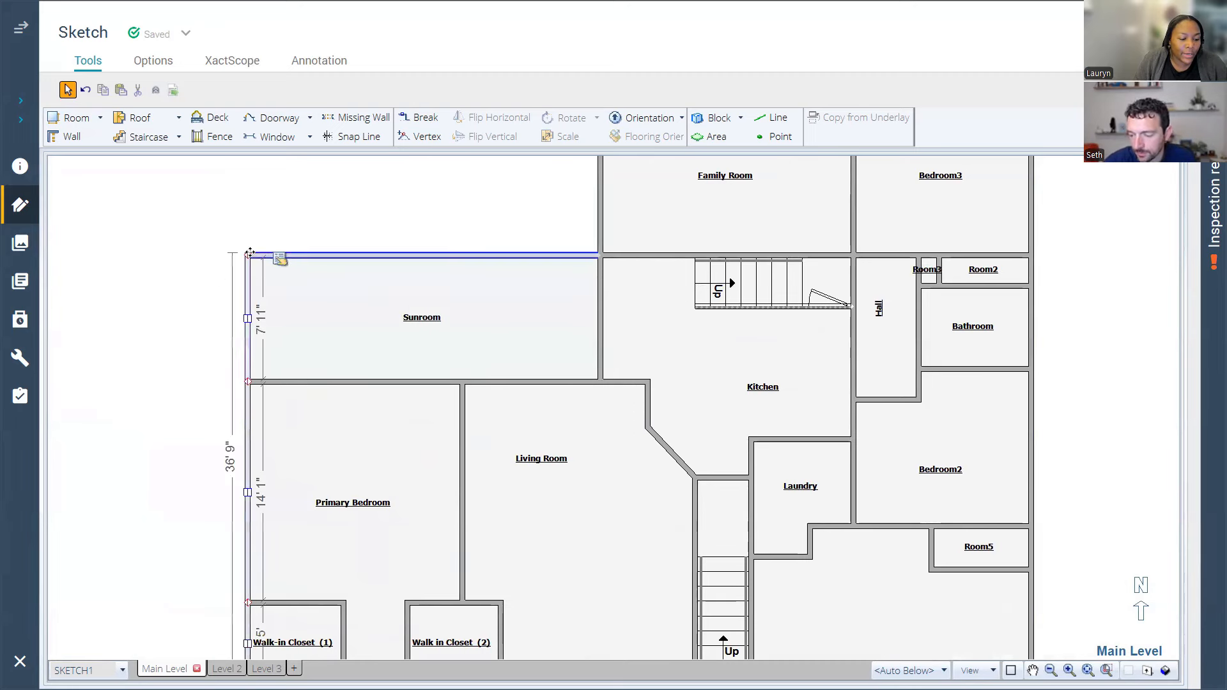
drag(249, 256, 308, 292)
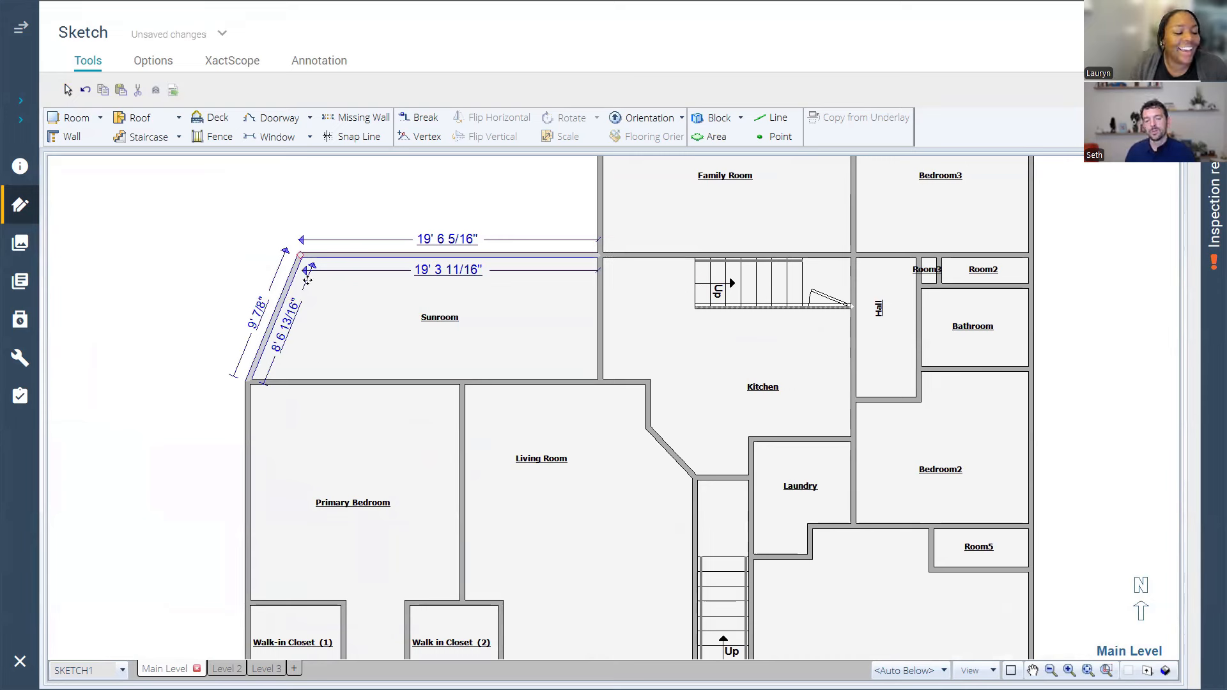
click(90, 97)
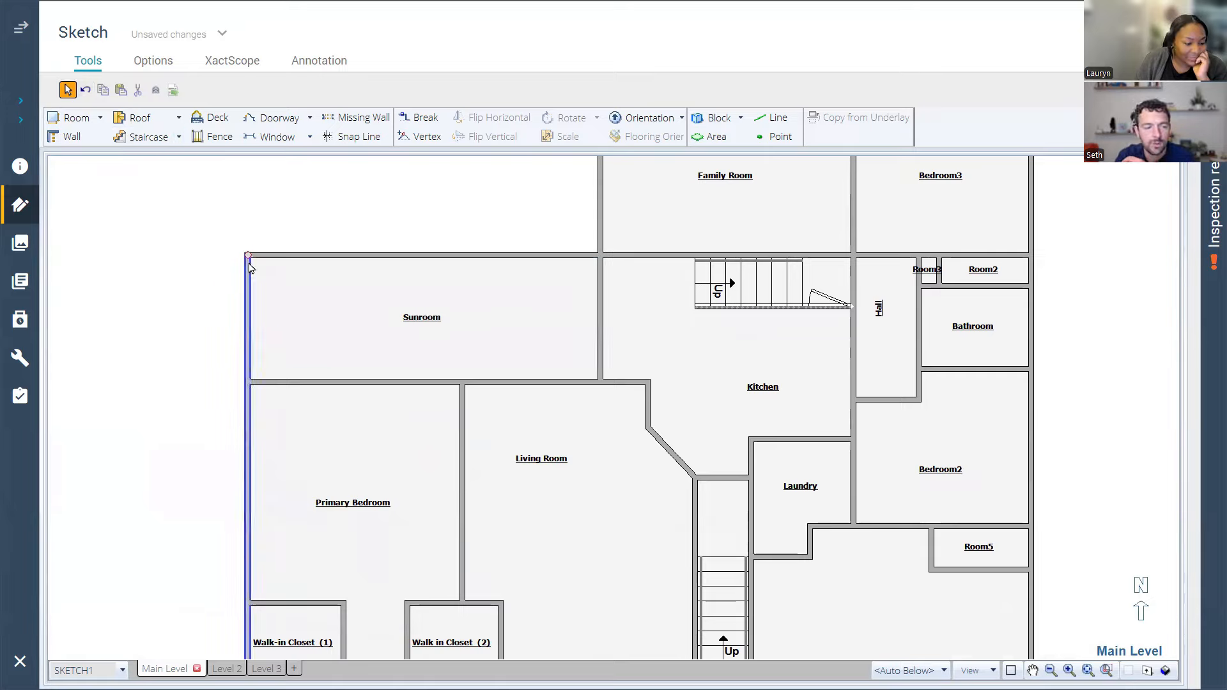
scroll(249, 265, up, 4)
click(337, 371)
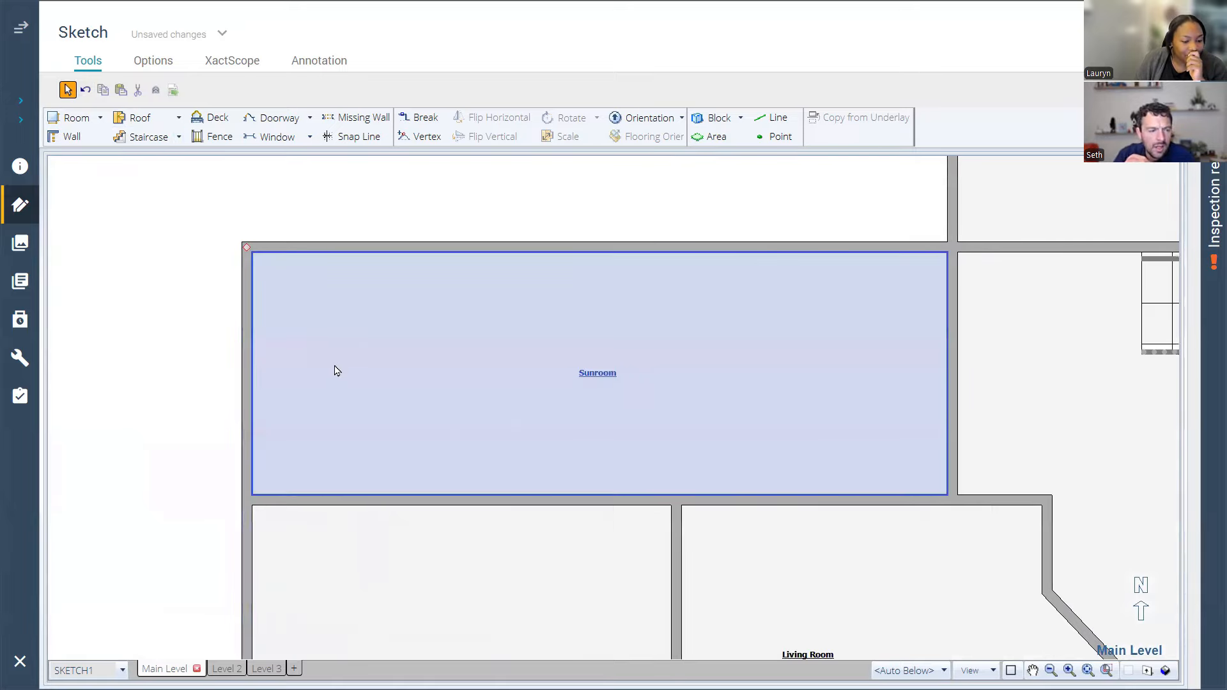
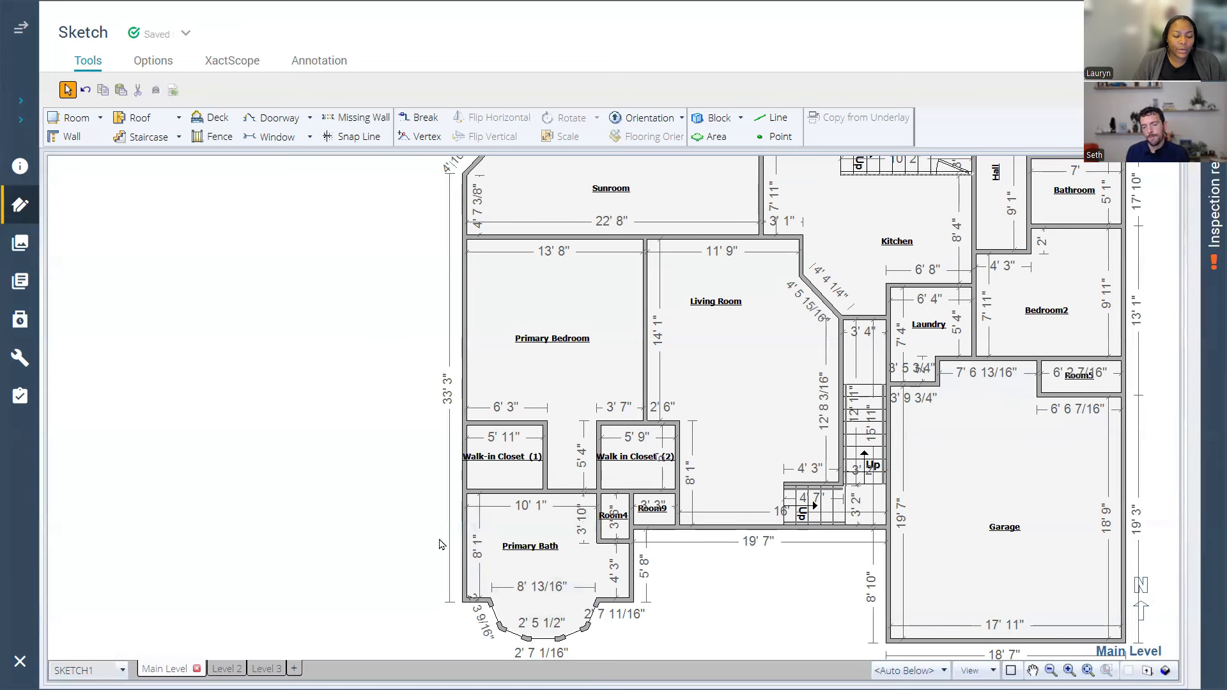
Step: Draw a block about 2' 1" by 5' against the Primary Bath's west wall
click(500, 553)
scroll(500, 552, up, 1)
scroll(500, 567, up, 1)
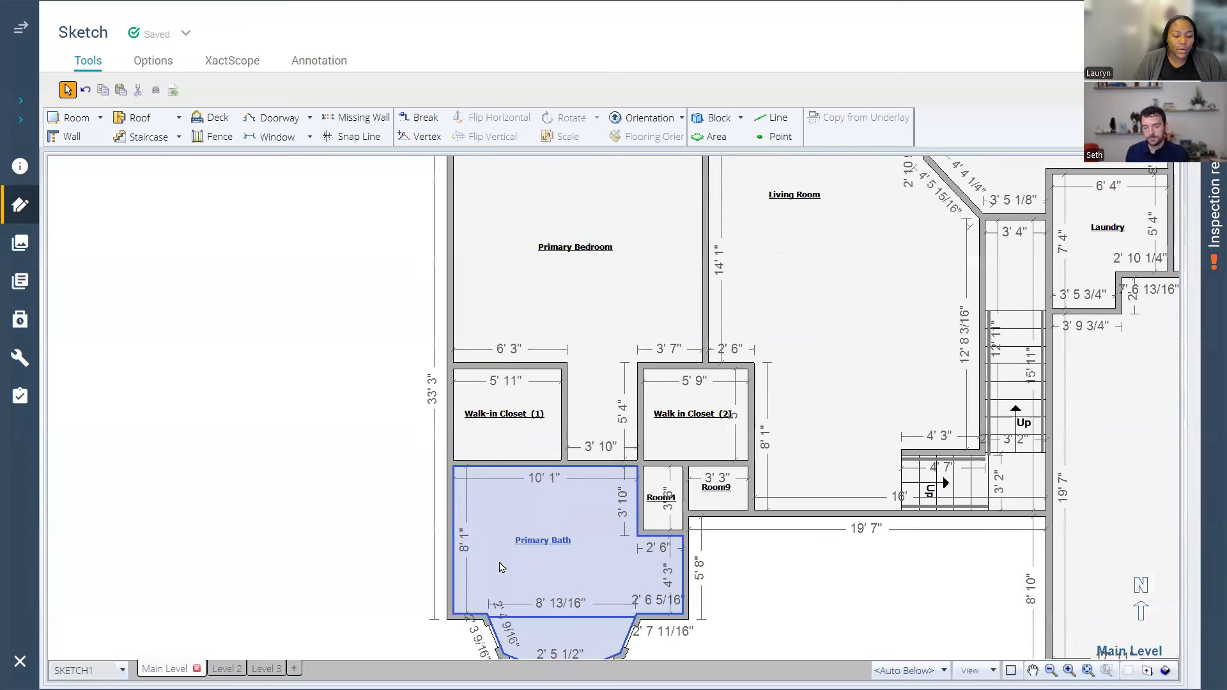
scroll(521, 578, up, 1)
scroll(523, 609, up, 1)
scroll(523, 609, up, 1)
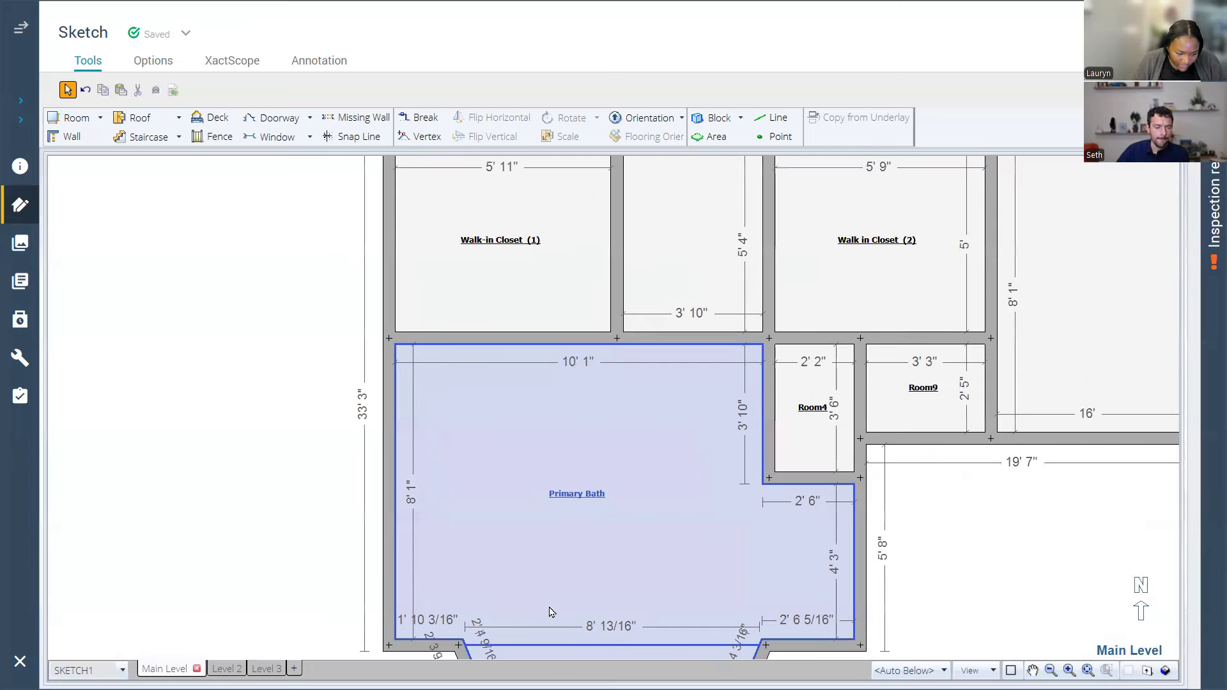
scroll(552, 612, up, 1)
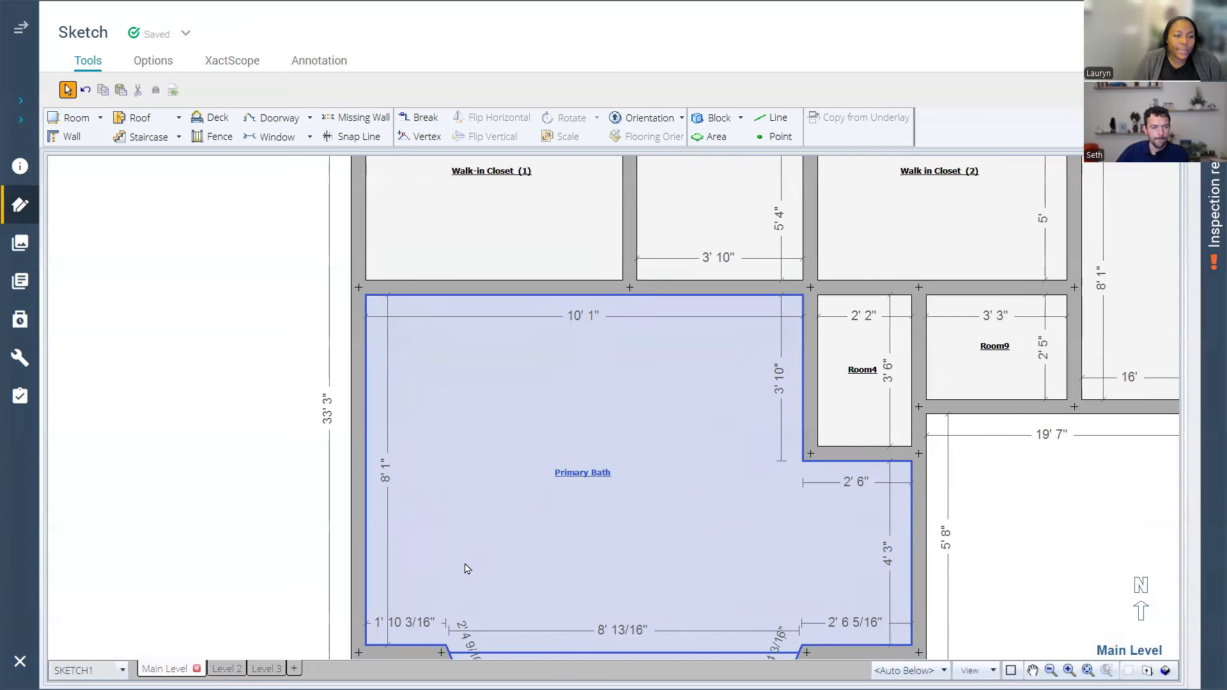
click(377, 532)
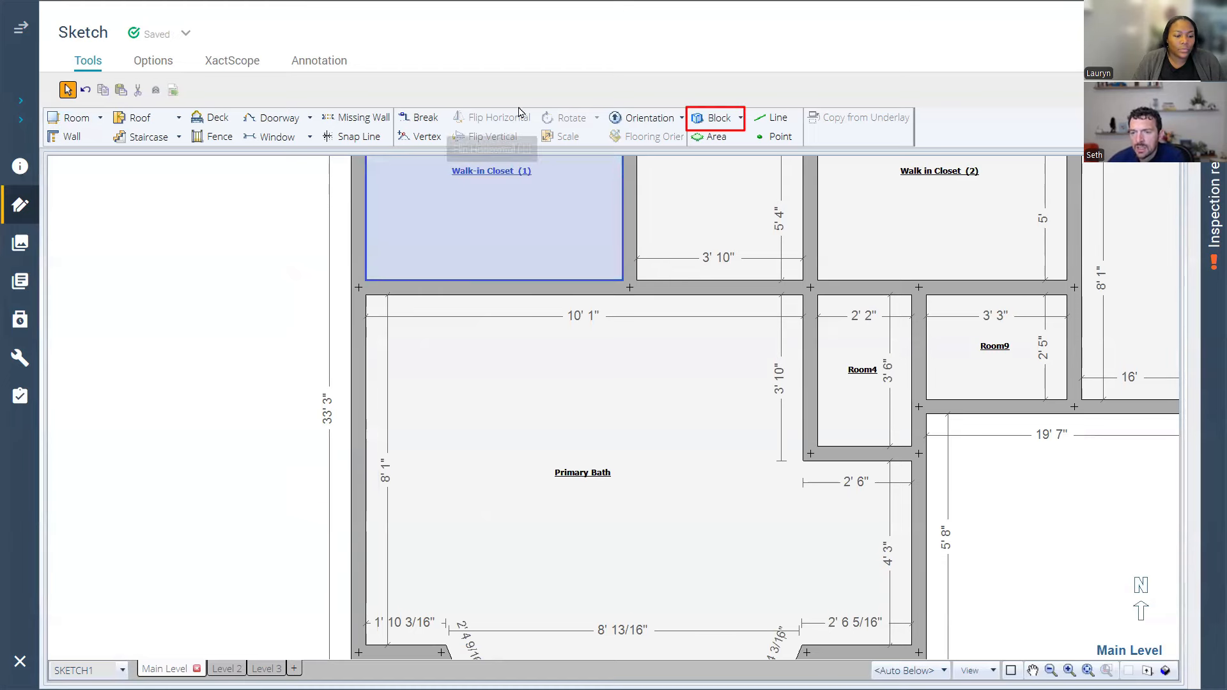
click(722, 126)
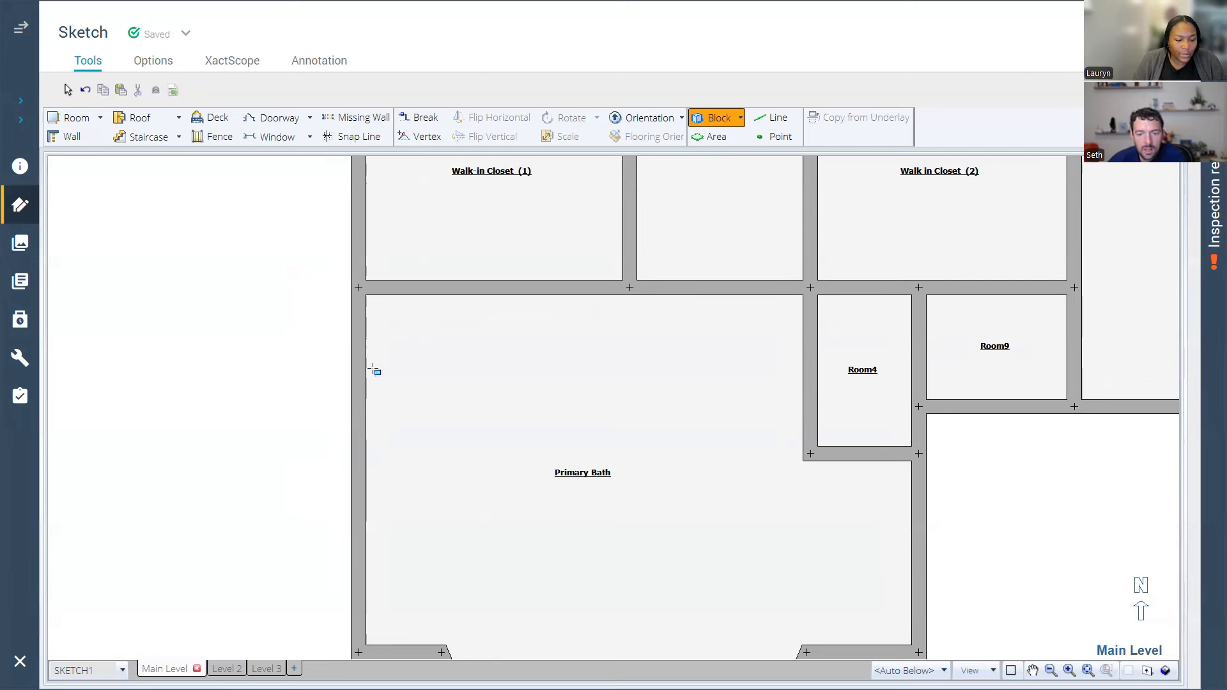
drag(373, 370, 455, 583)
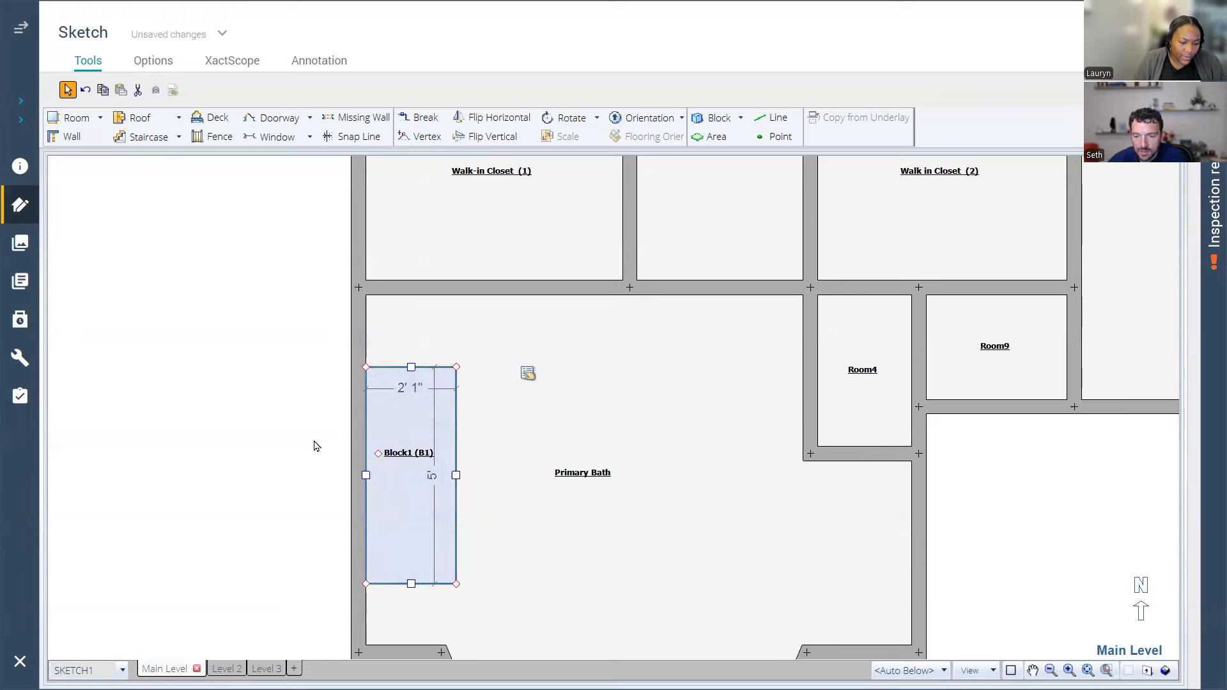
key(Escape)
click(492, 455)
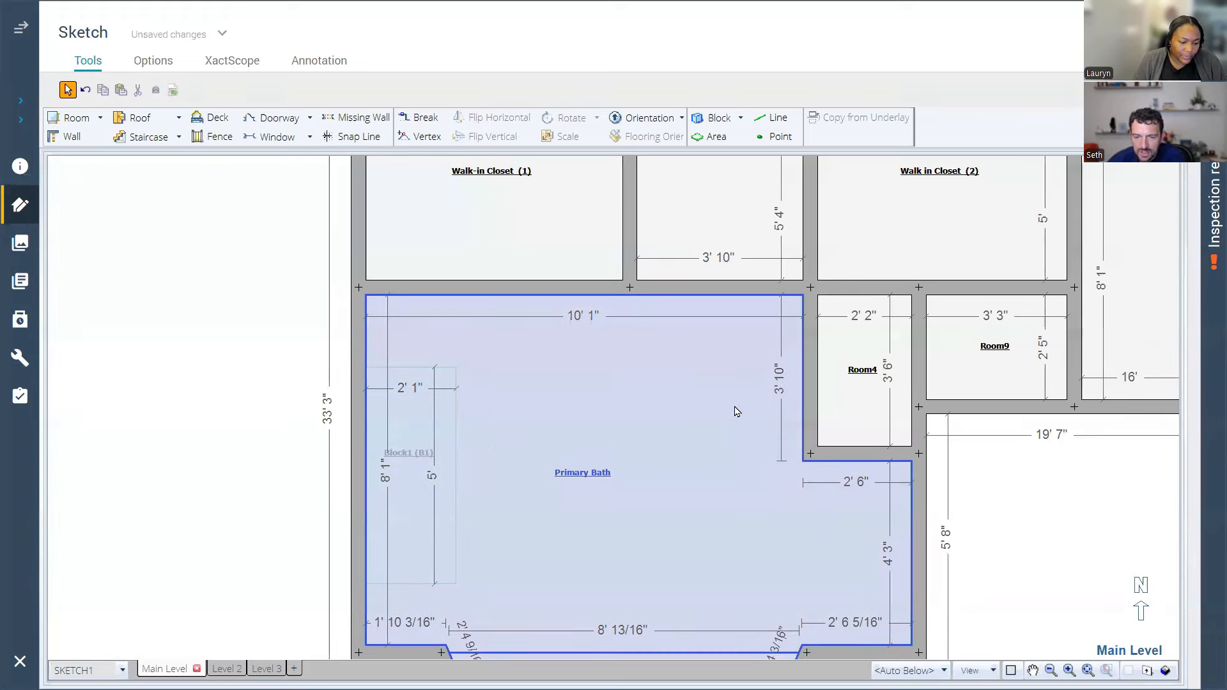
Step: Rename the block against the Primary Bath's west wall to Vanity
click(411, 439)
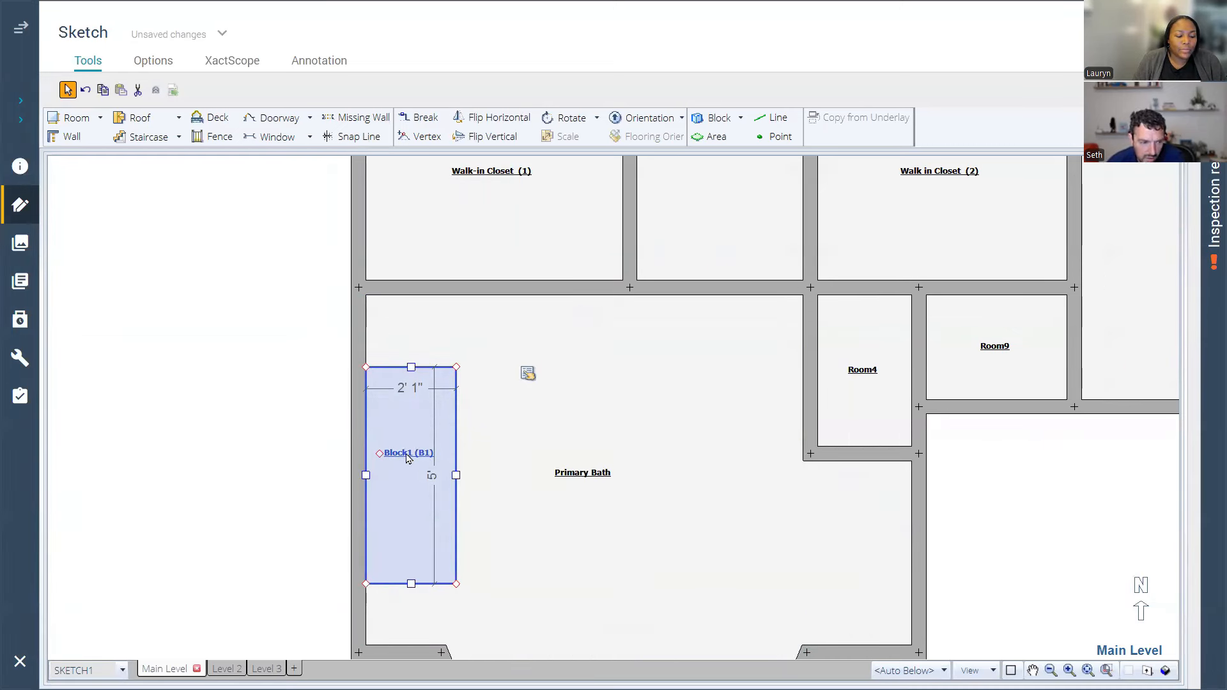
double_click(408, 453)
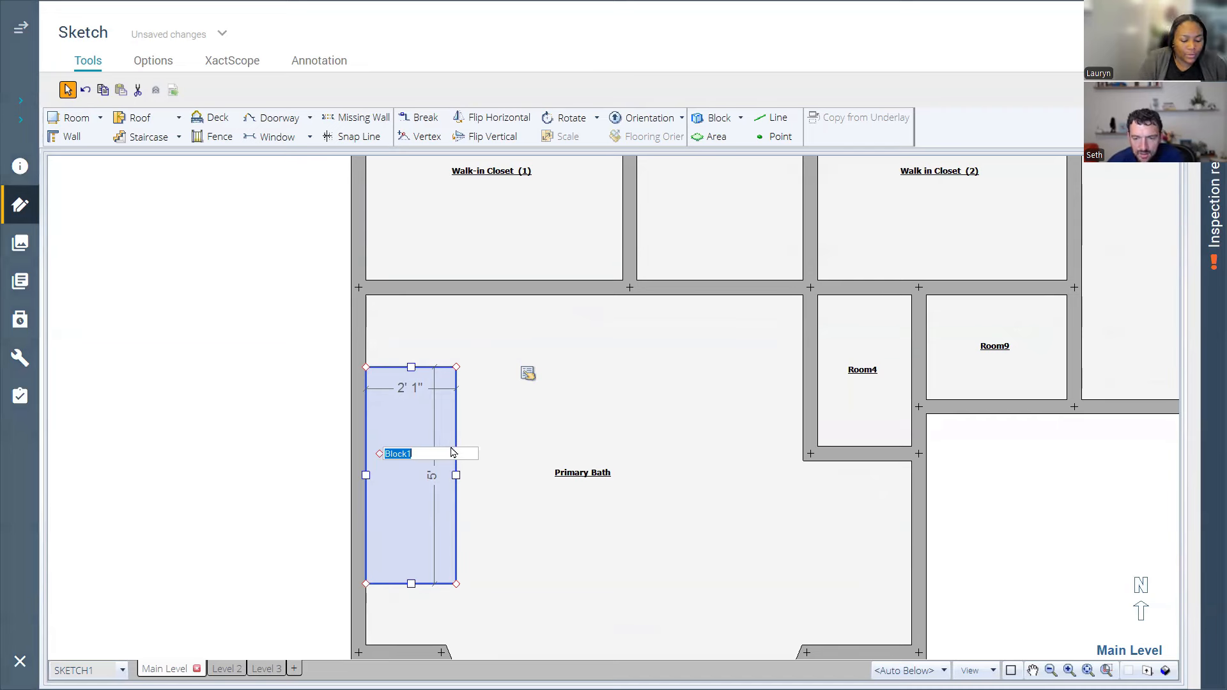
text(Vanity)
key(Return)
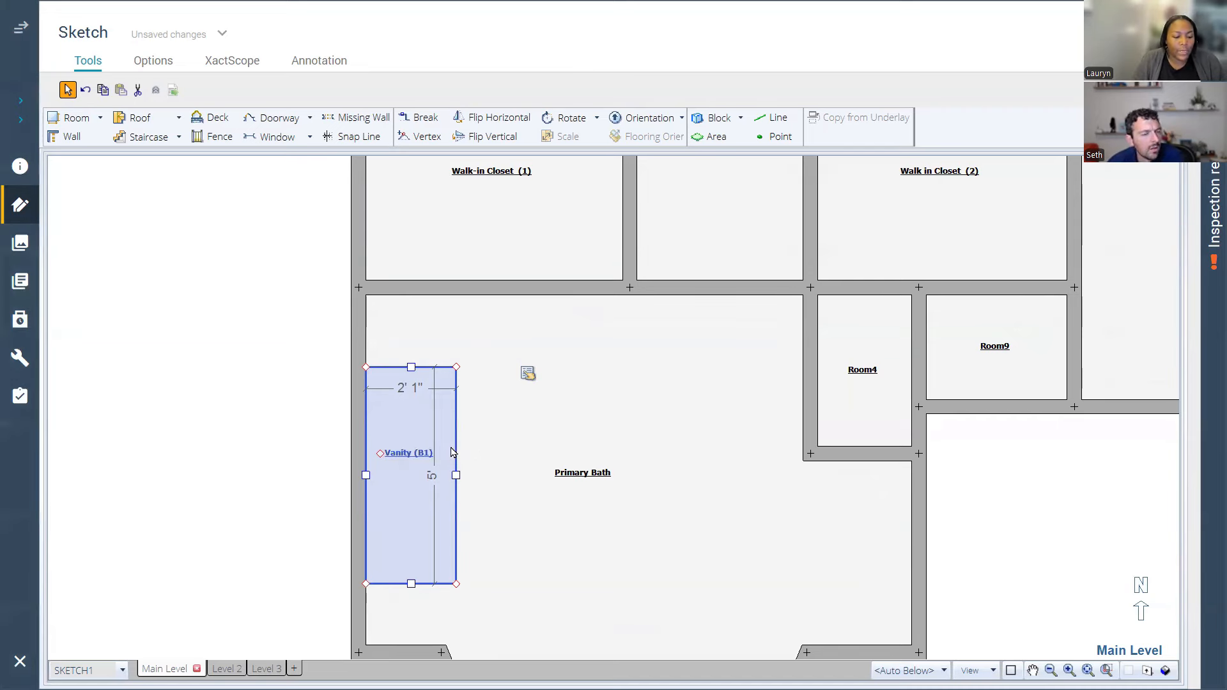
click(501, 422)
click(293, 417)
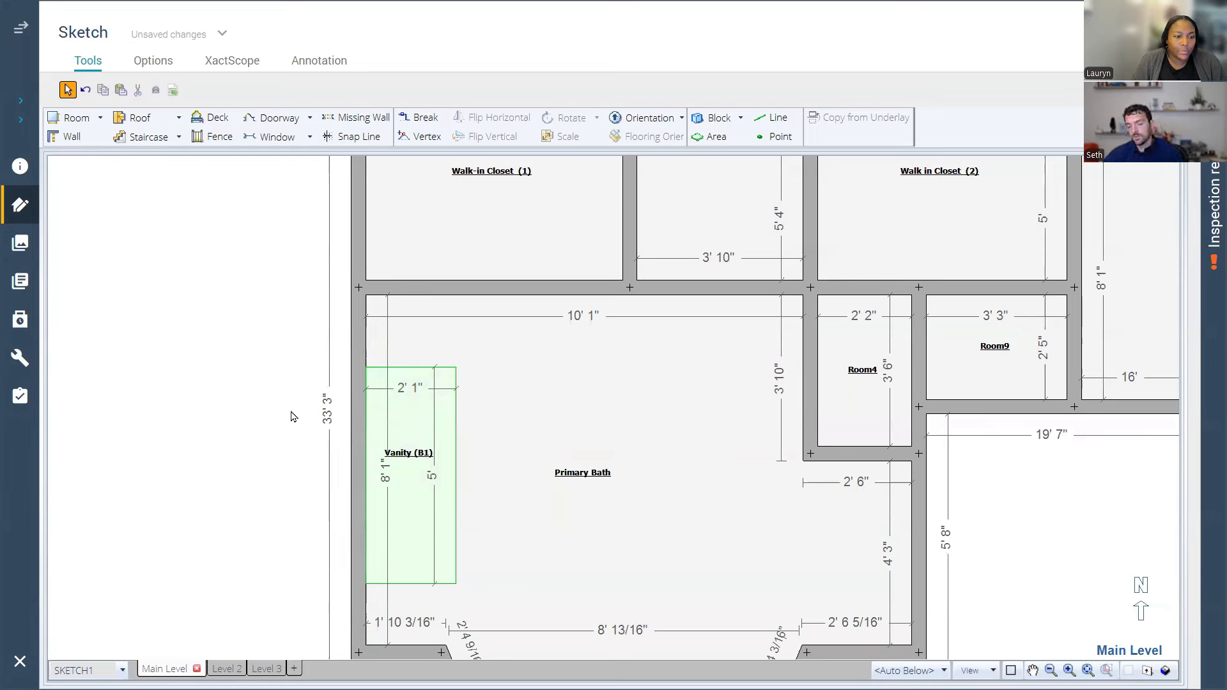
Step: In the Vanity block's properties, set both Remove SF Area Behind and Remove SF Area Under to Yes
click(427, 426)
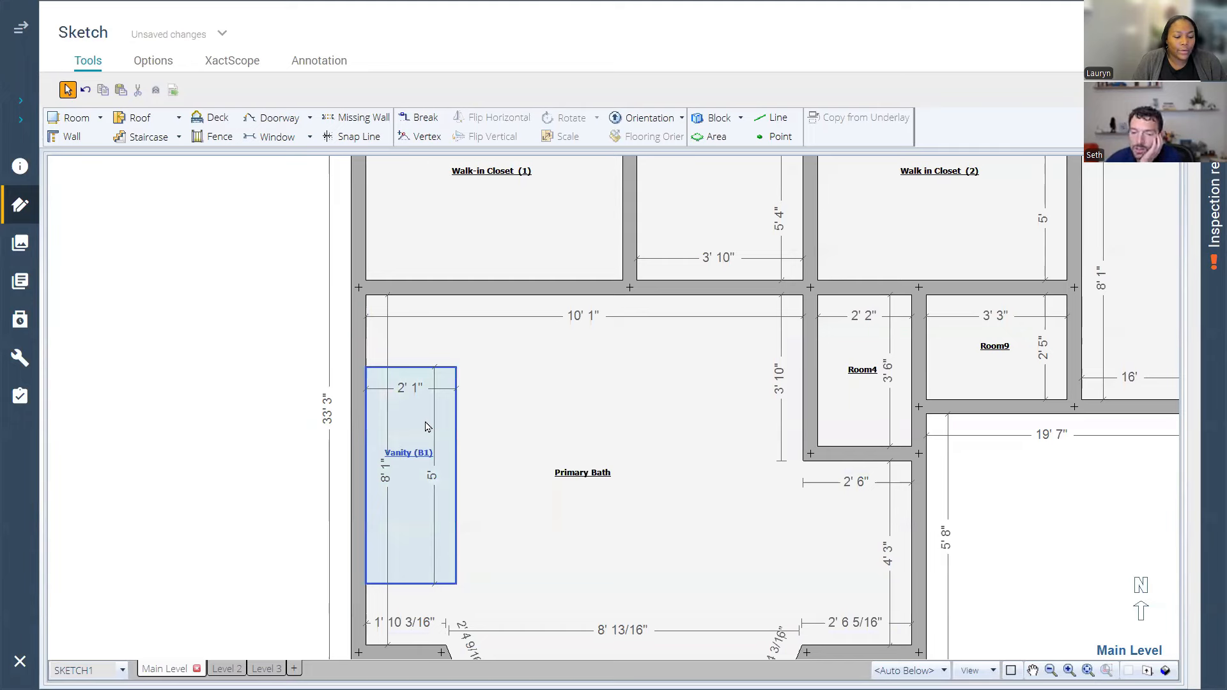
click(427, 427)
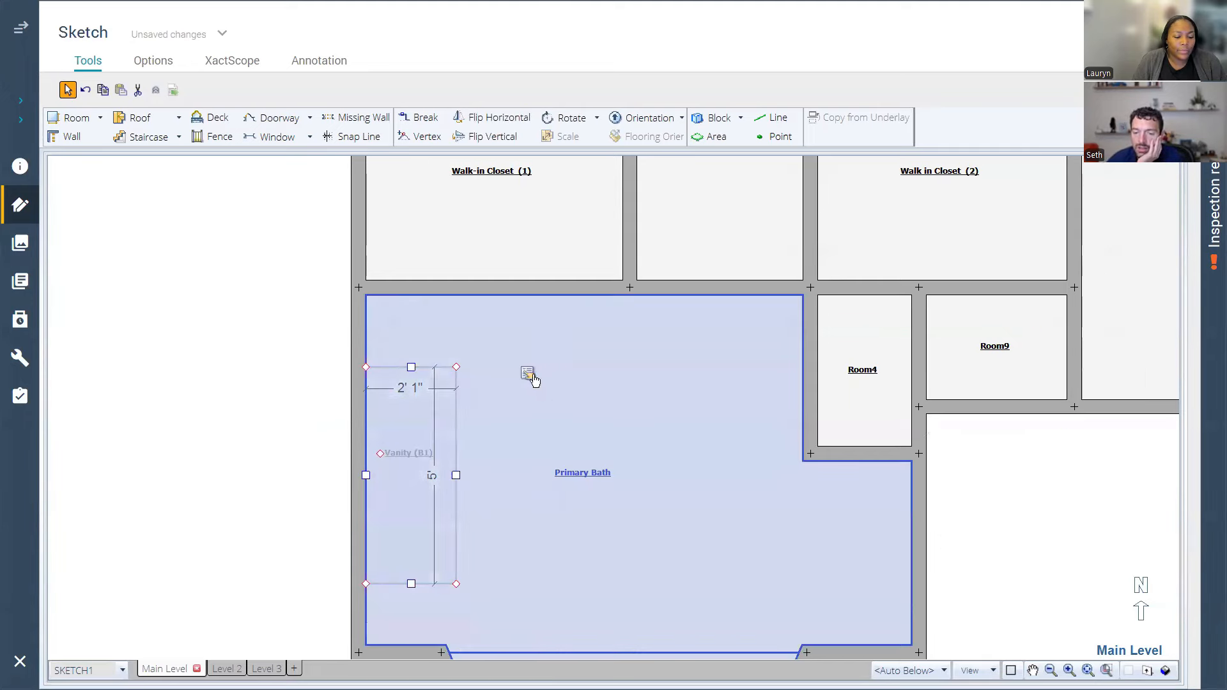
click(528, 374)
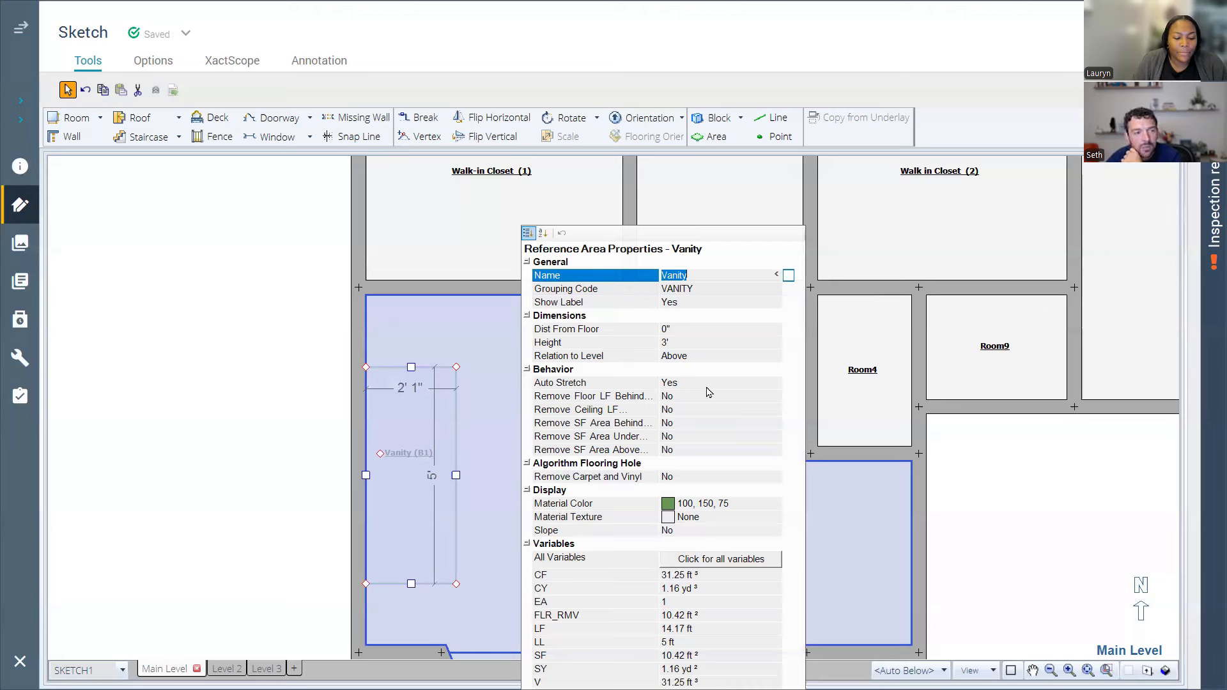
click(697, 425)
click(776, 422)
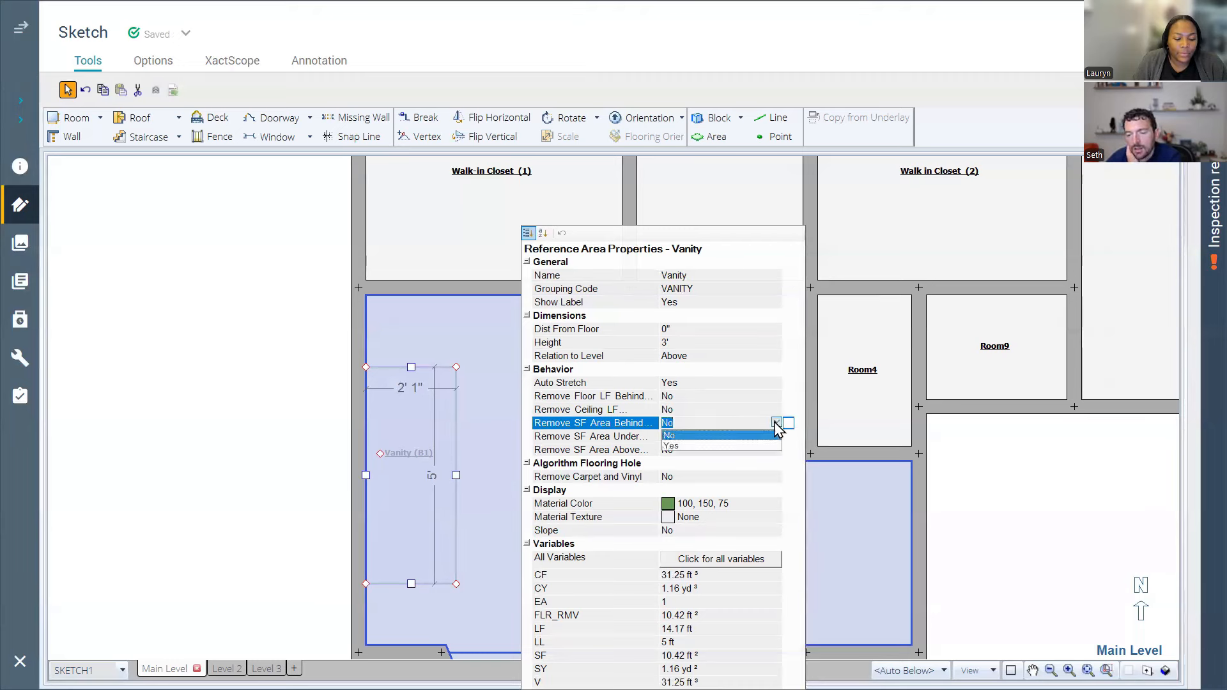
click(725, 447)
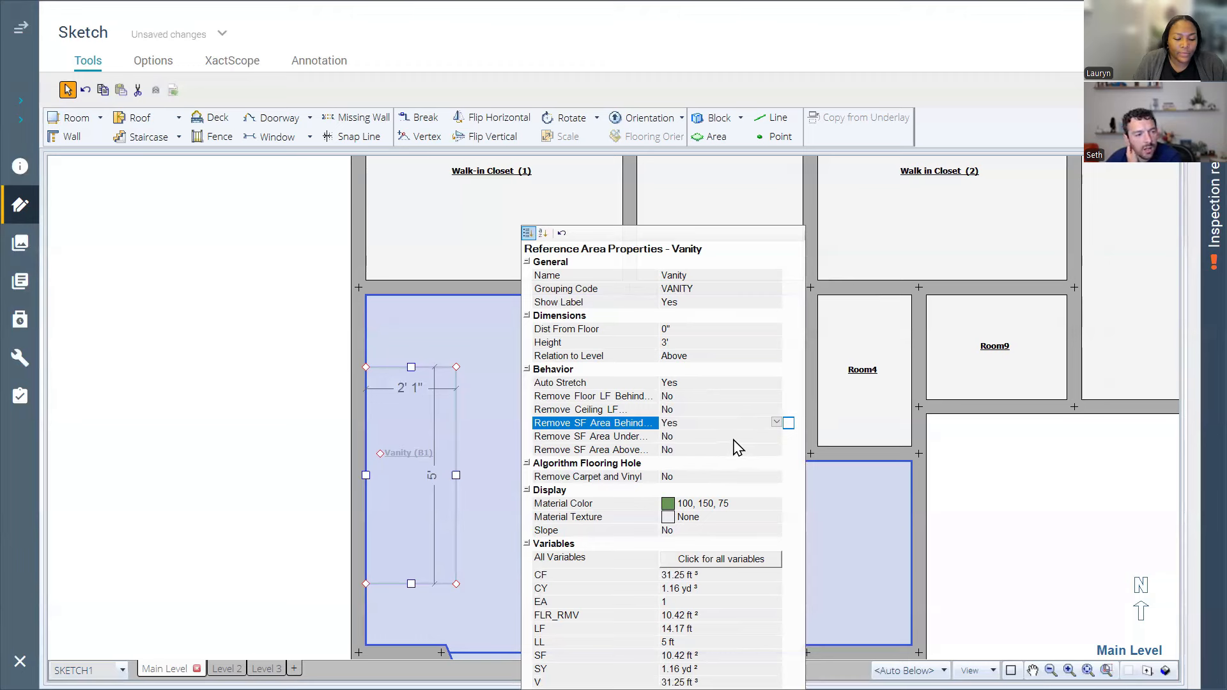
click(735, 438)
click(776, 435)
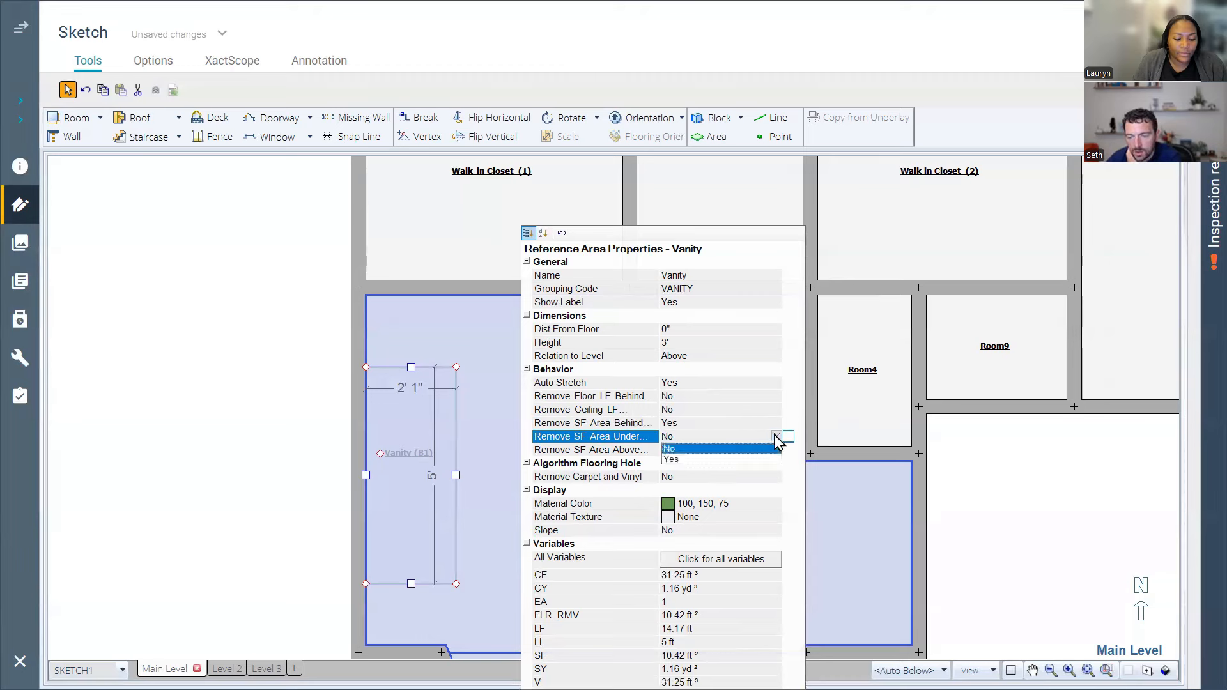
click(733, 460)
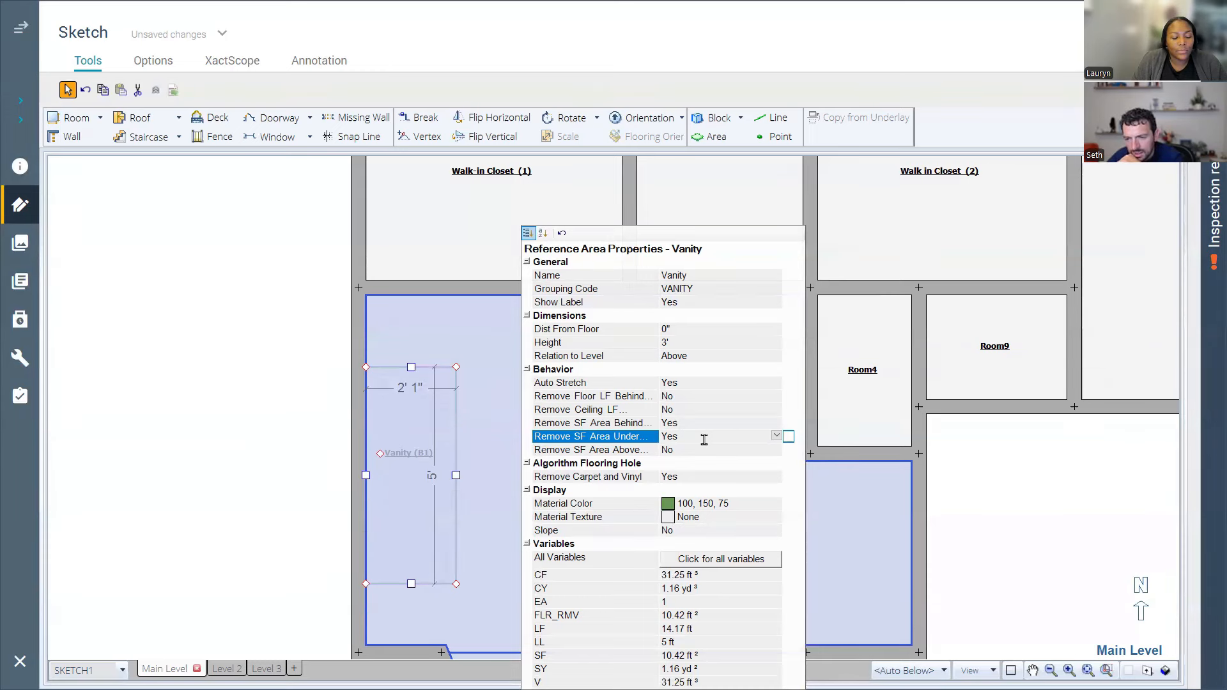
Step: Review the Vanity's carpet and vinyl removal, SF Area Above, Auto Stretch and floor distance properties, and inspect the block in 3D
click(673, 479)
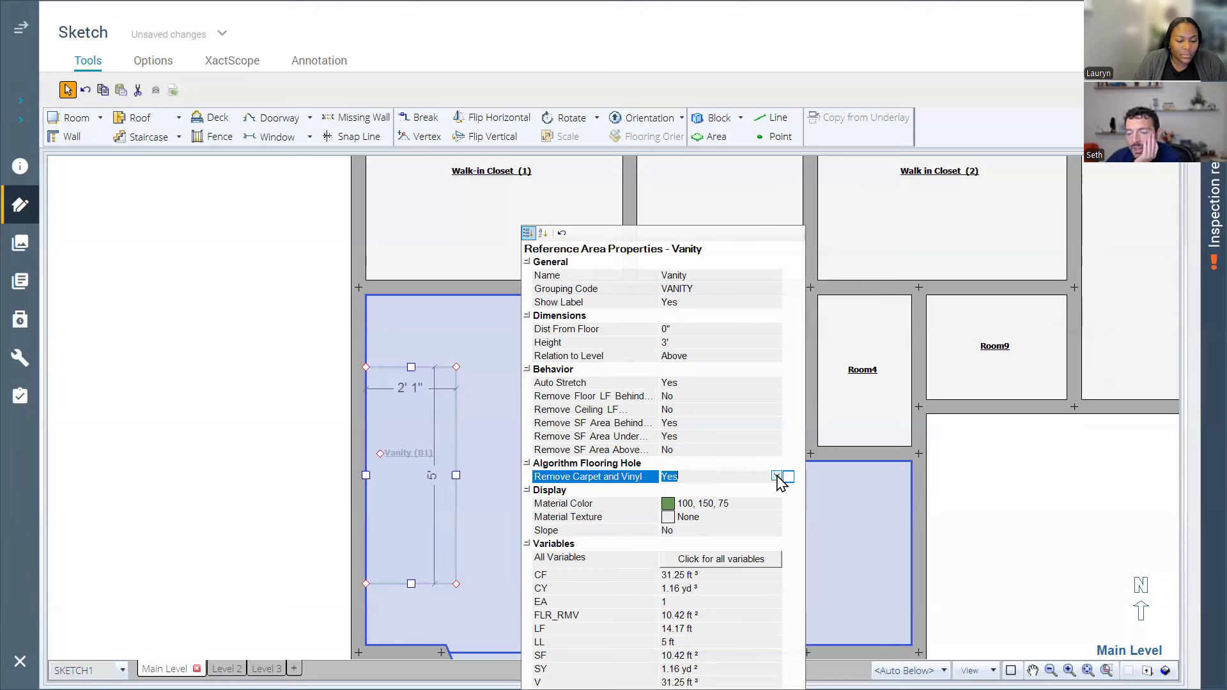
key(Up)
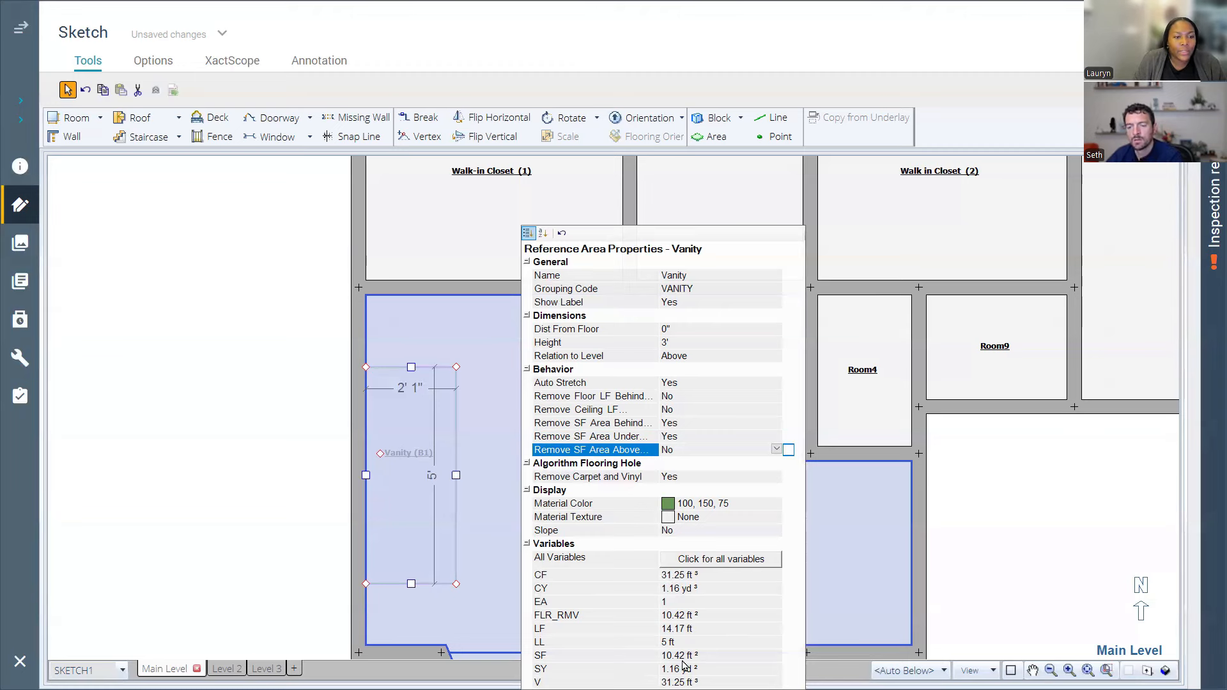
click(792, 382)
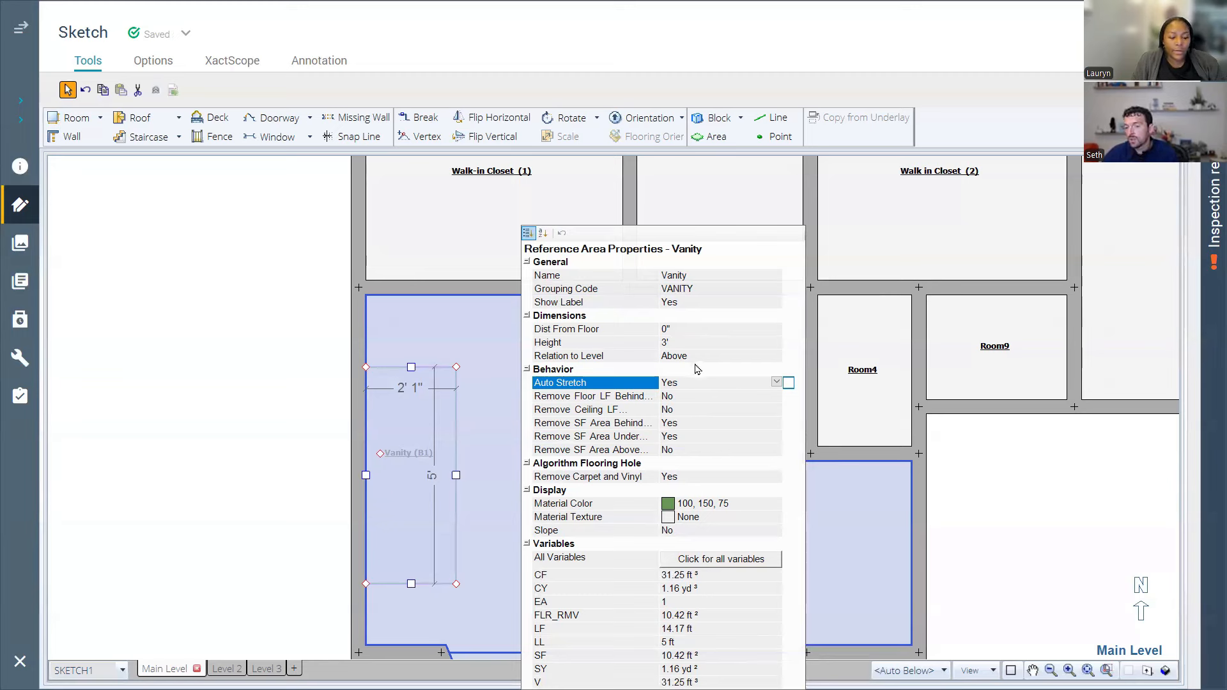
click(708, 330)
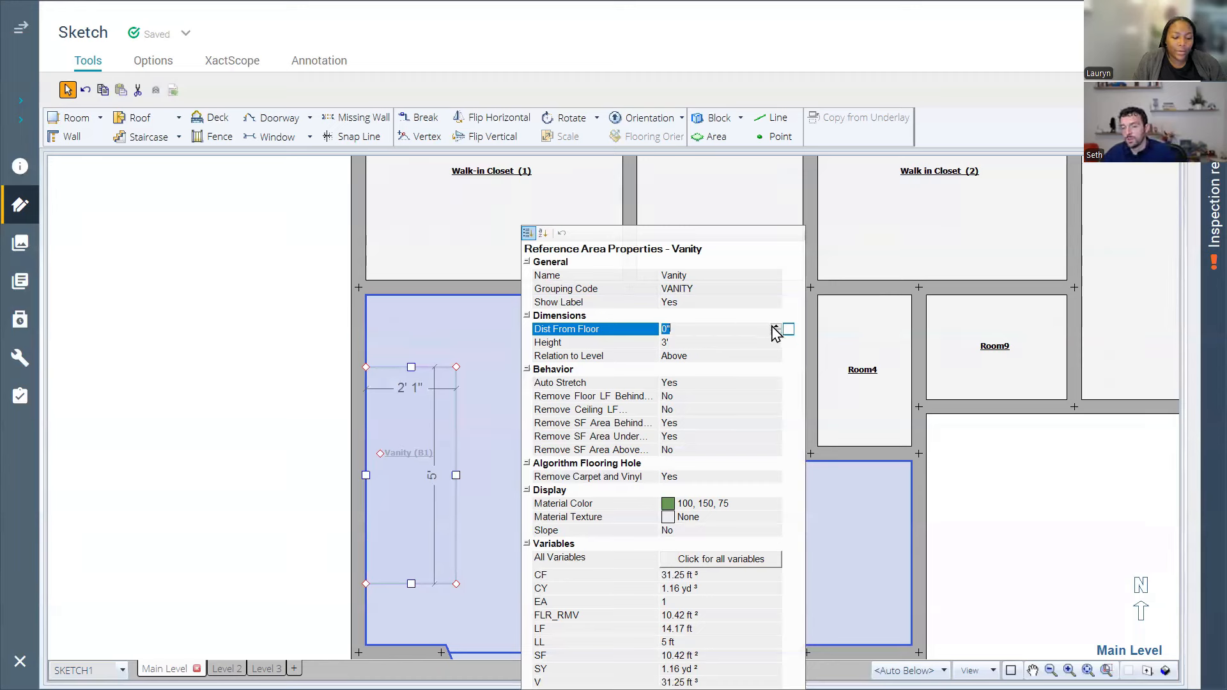
click(324, 459)
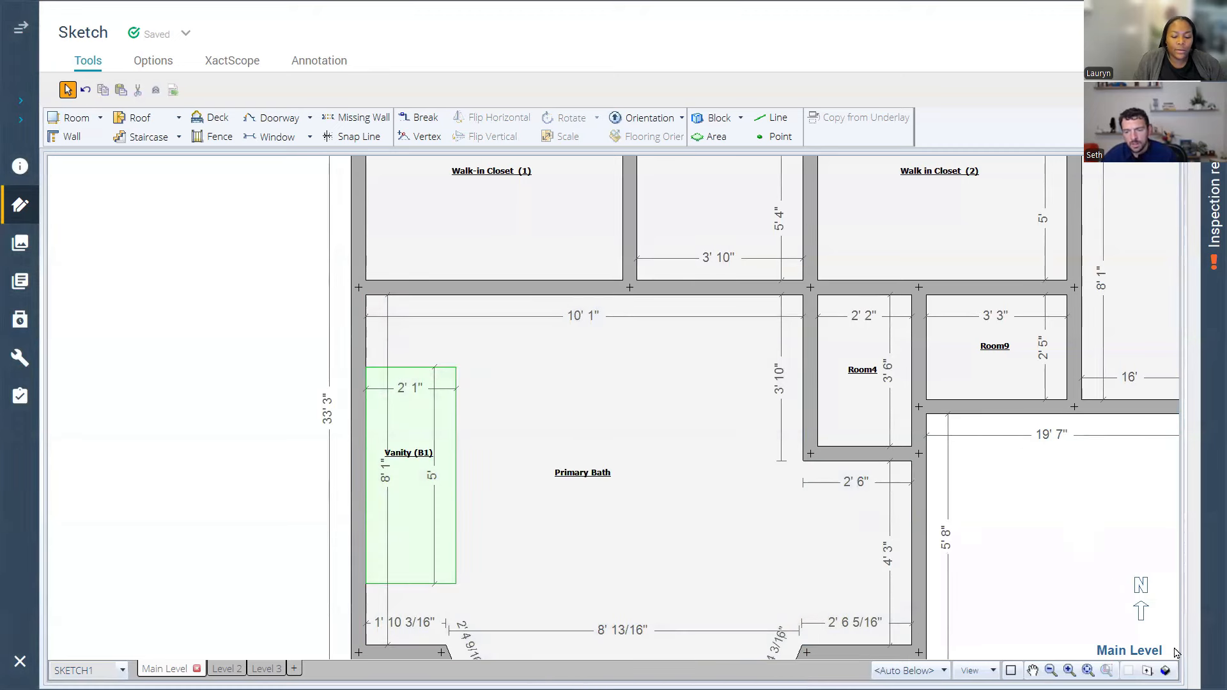
click(1165, 670)
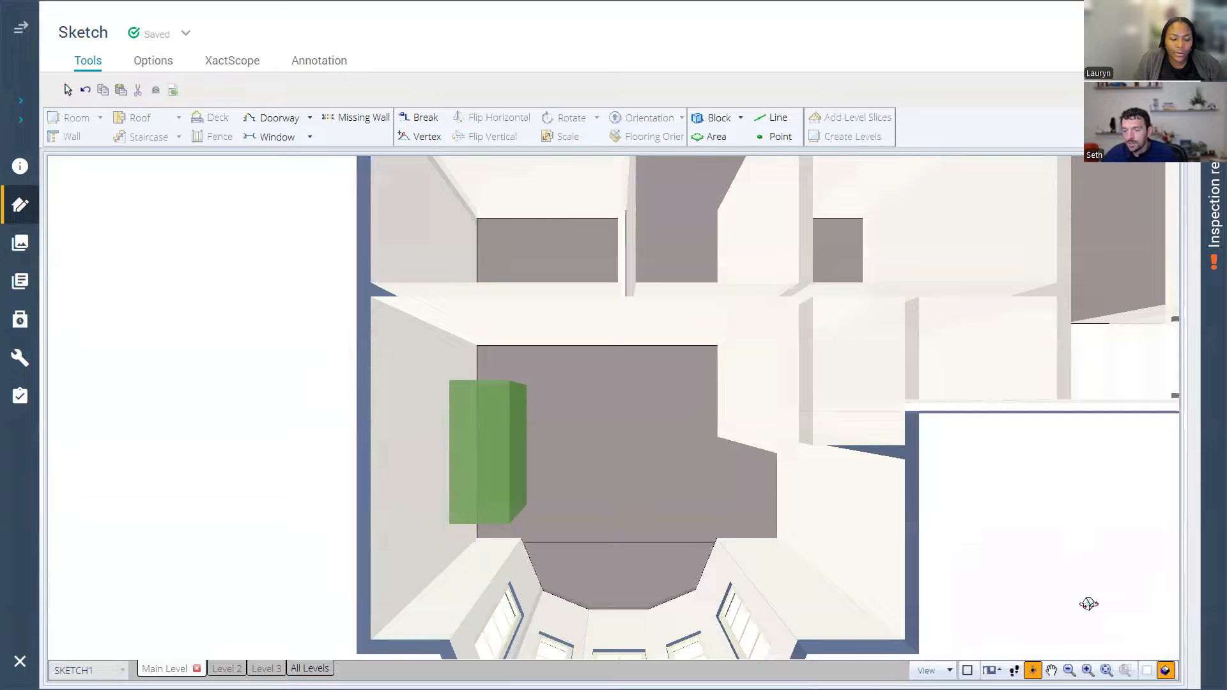
mouse_move(1087, 605)
mouse_down()
mouse_move(1001, 522)
mouse_move(882, 447)
mouse_move(769, 441)
mouse_move(865, 439)
mouse_move(807, 410)
mouse_up()
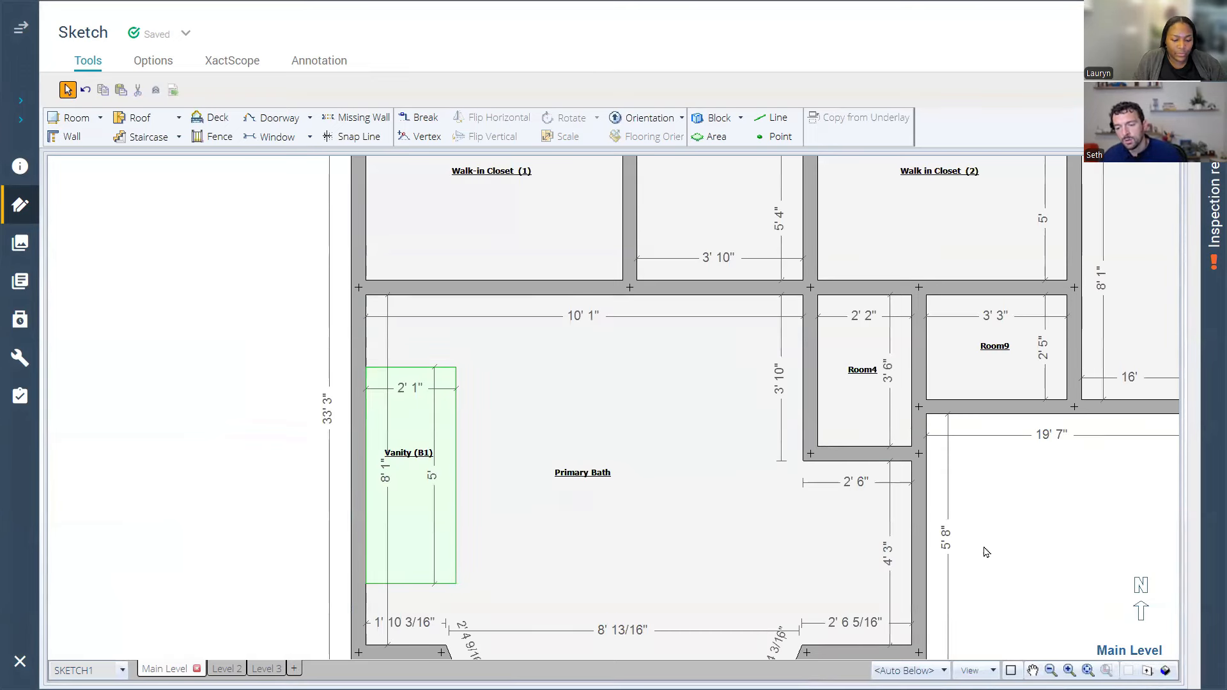
Step: Draw a reference area about 3' 7" by 1' 10" on the Primary Bath floor, just north of the bay window
scroll(945, 569, down, 3)
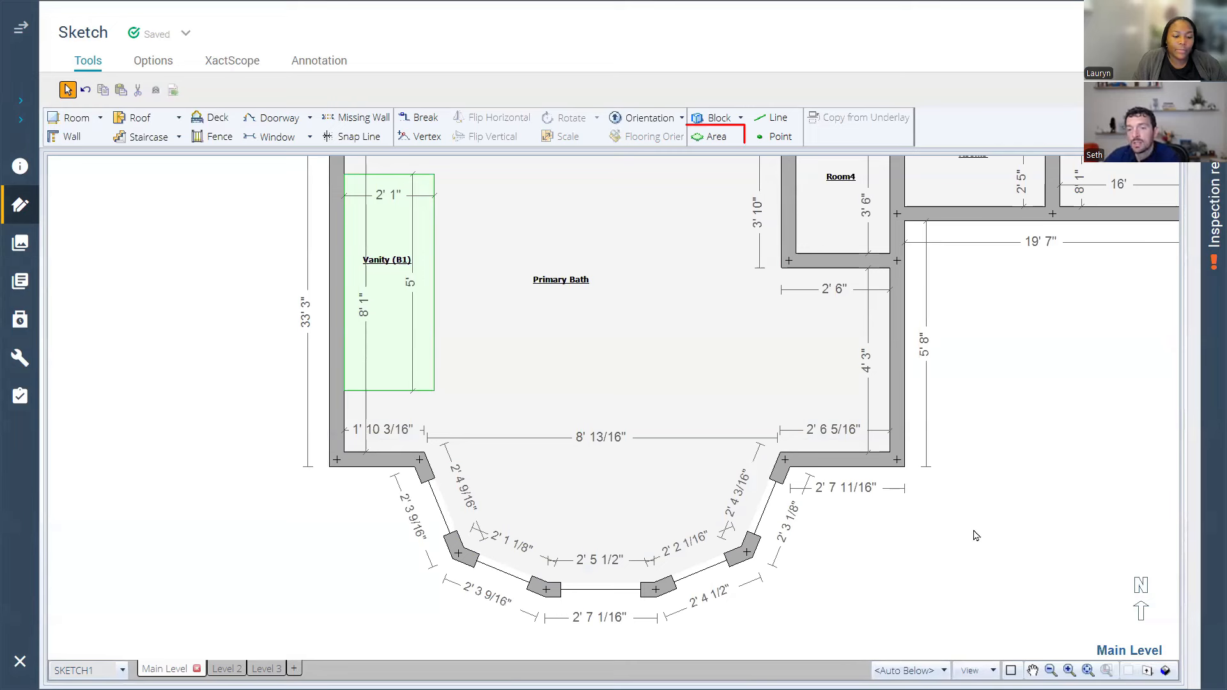
click(714, 144)
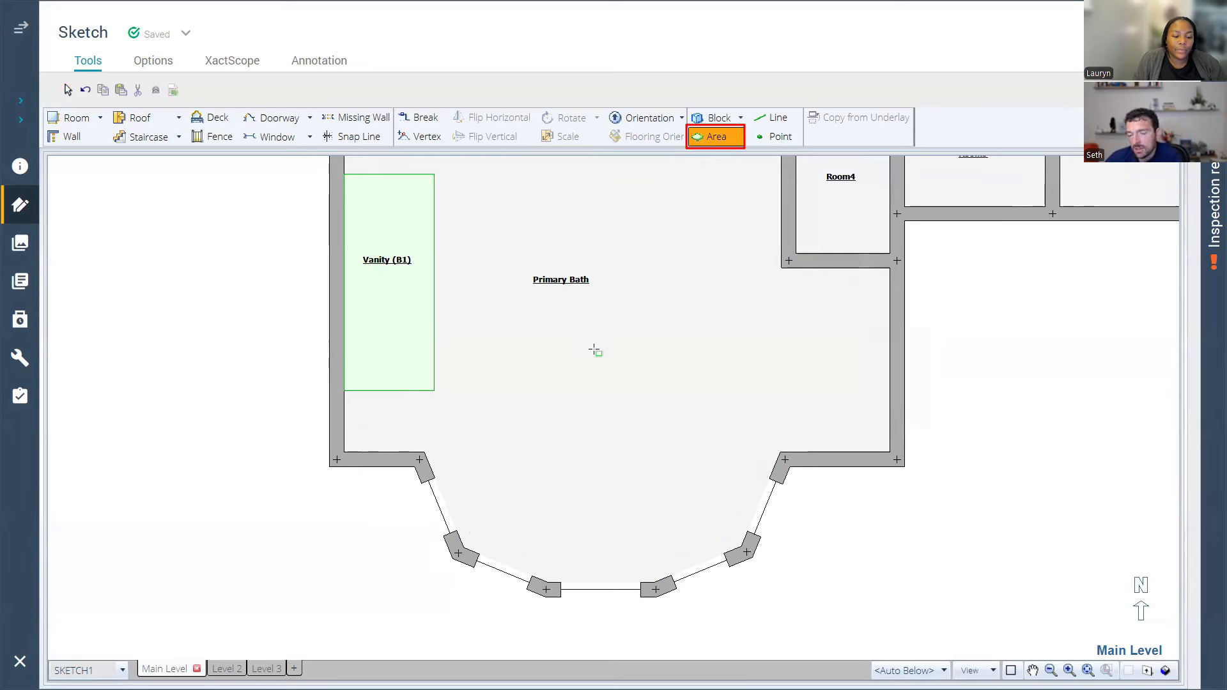
drag(542, 350, 695, 430)
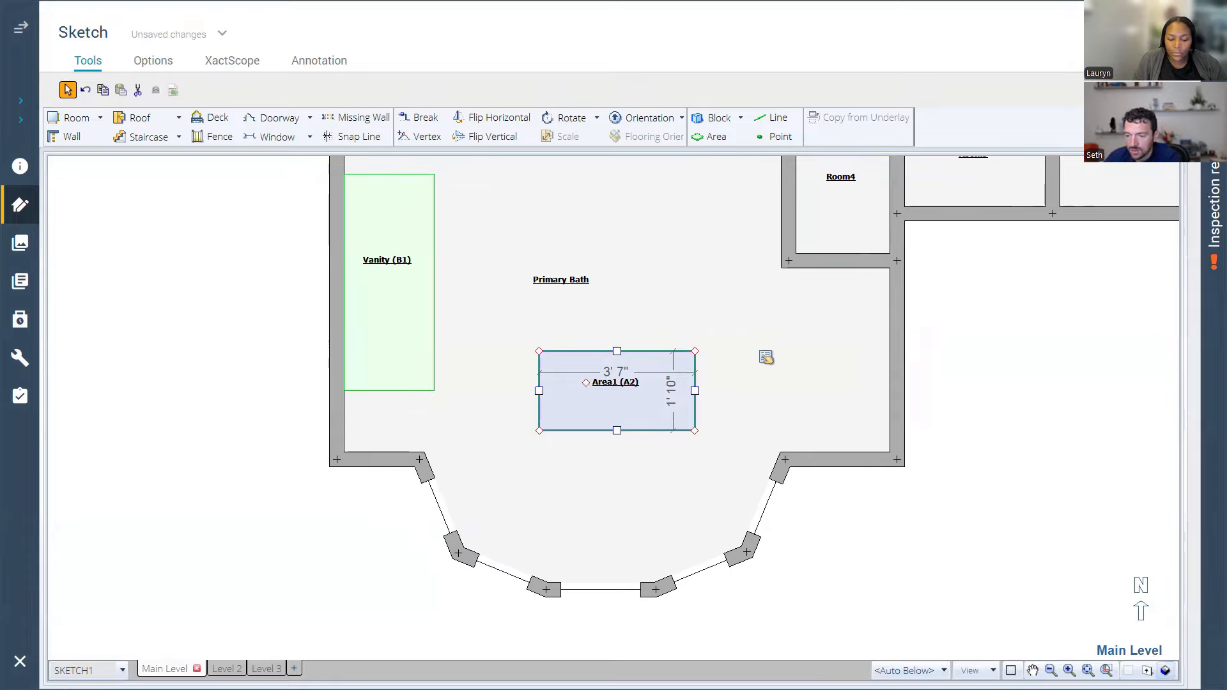
Step: Inspect the Primary Bath's new reference area in 3D, return to the plan and delete the area
click(1165, 670)
mouse_move(1114, 631)
mouse_down()
mouse_move(1016, 411)
mouse_move(808, 400)
mouse_move(897, 465)
mouse_move(1010, 473)
mouse_move(1137, 614)
mouse_up()
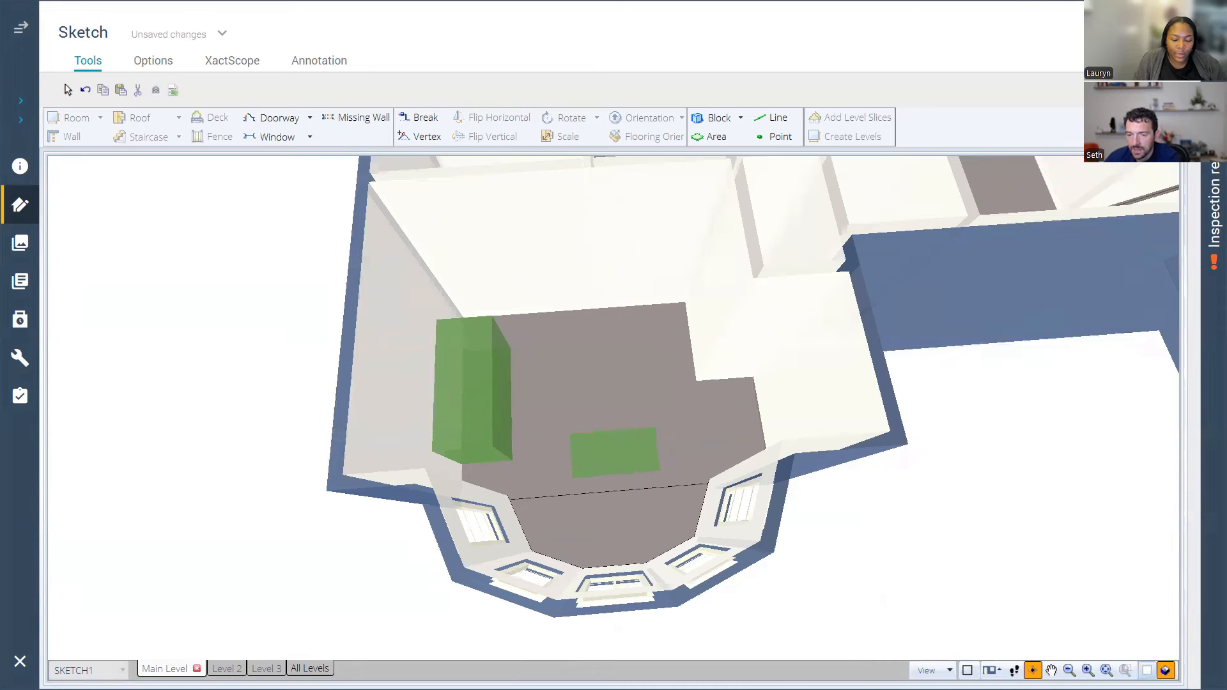
click(1165, 670)
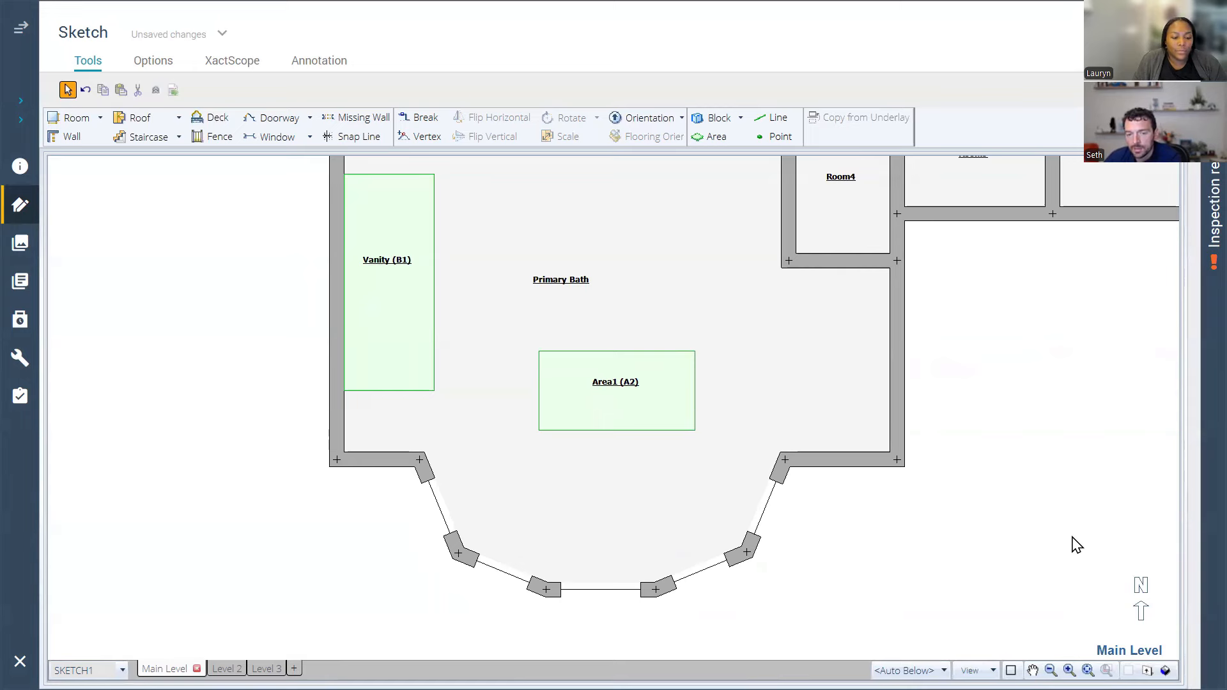
click(578, 405)
key(Delete)
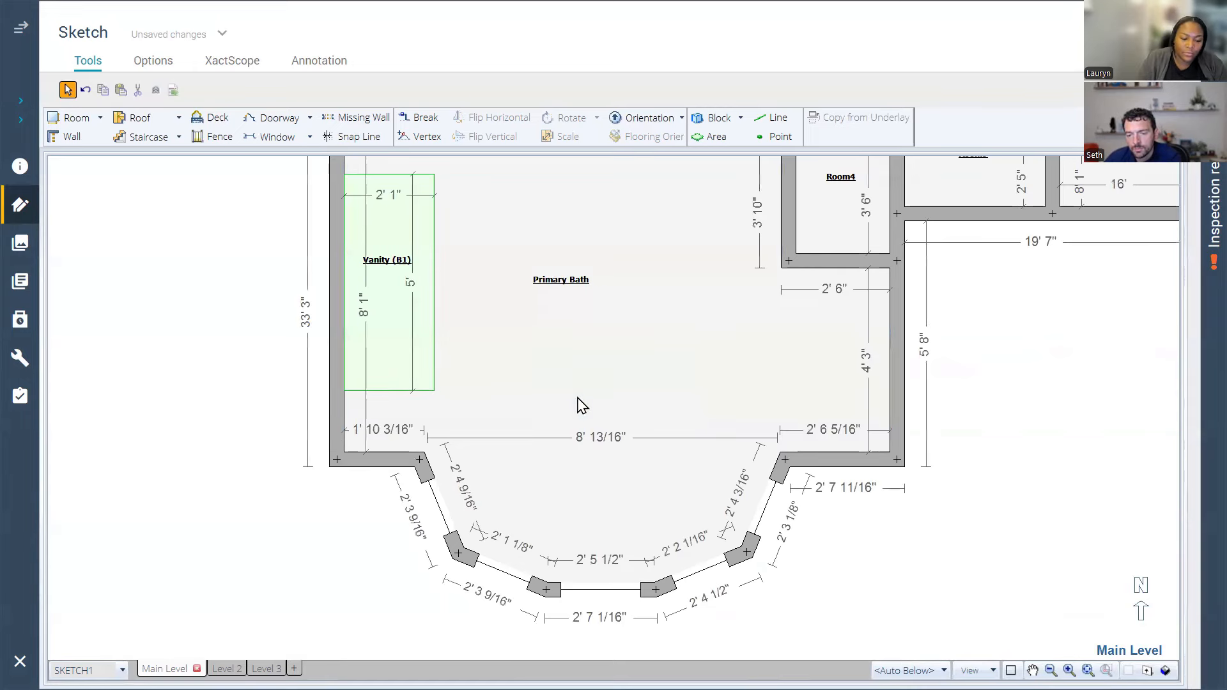
Step: Add a reference area that fills the bay window alcove of the Primary Bath
click(595, 350)
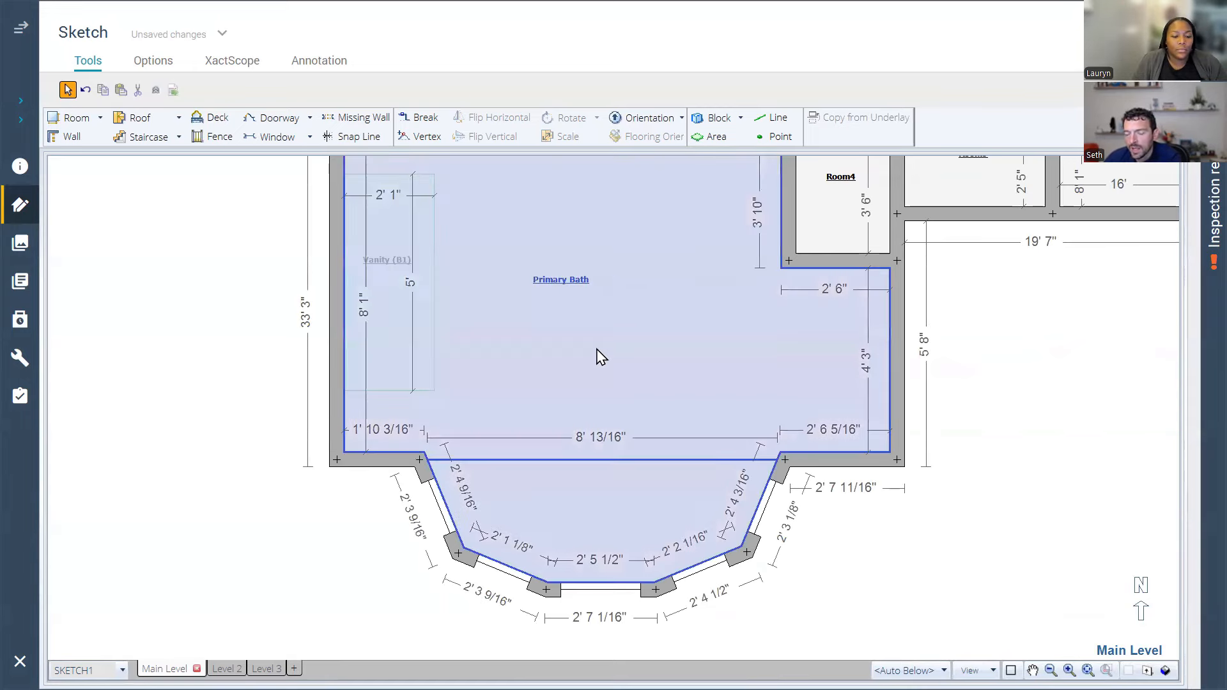
click(702, 136)
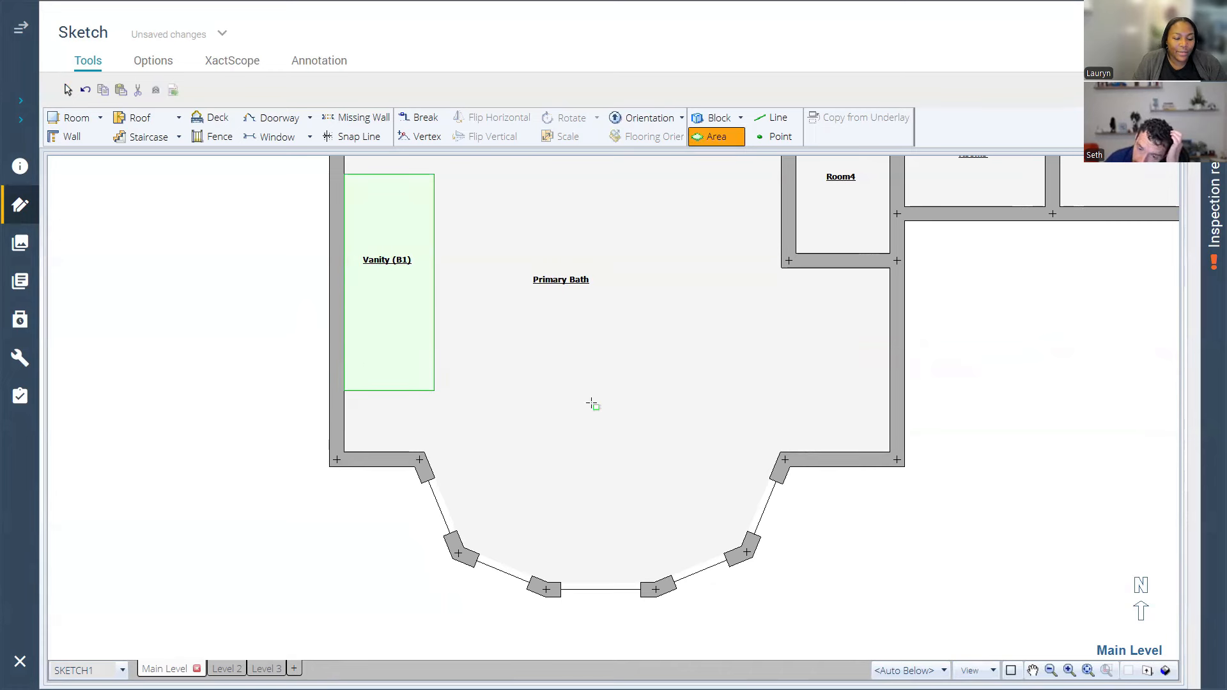
click(632, 561)
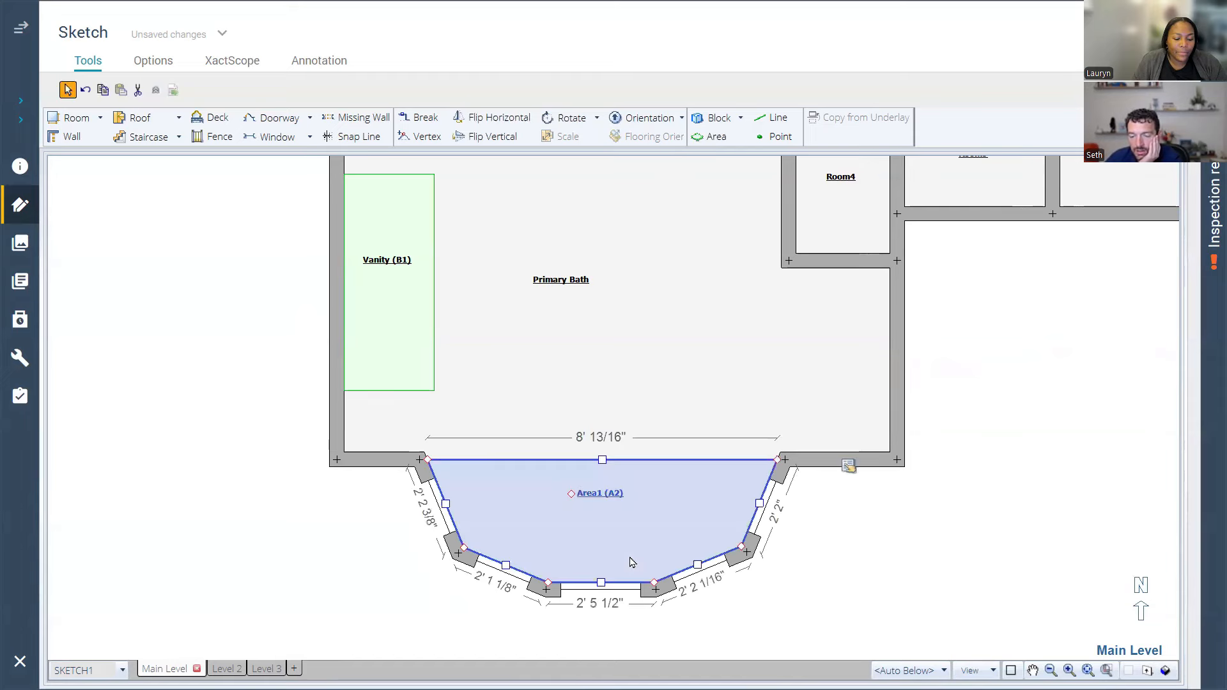
click(851, 550)
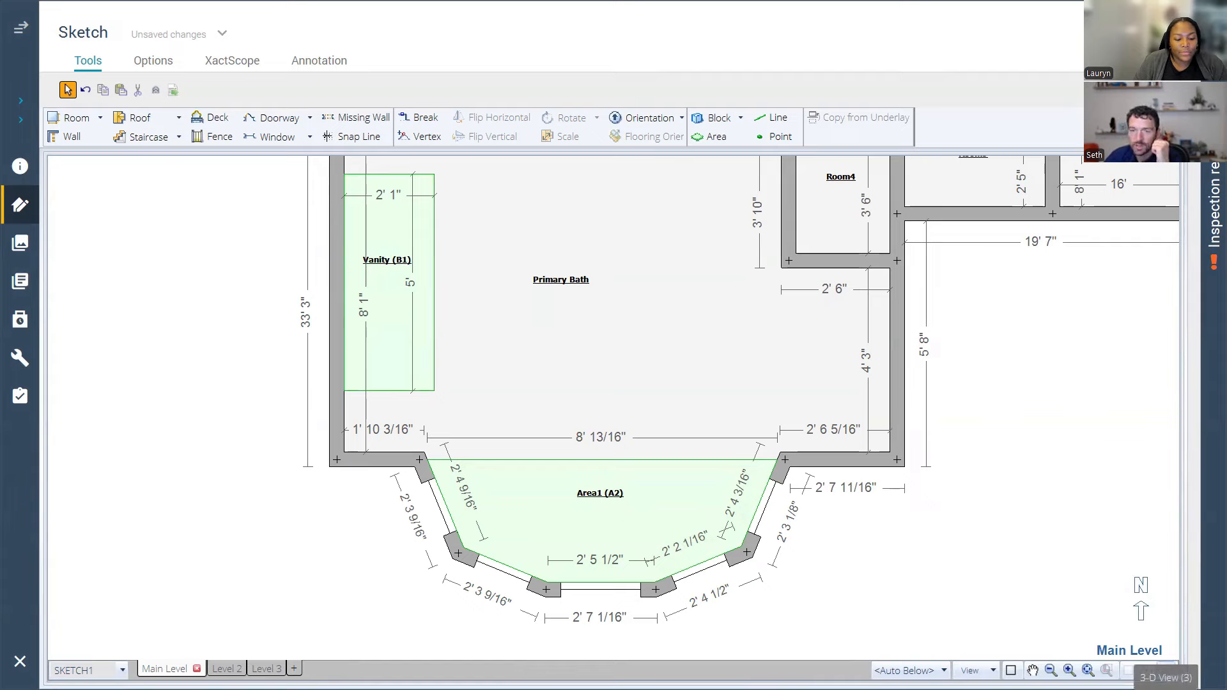
Step: Inspect the bay window reference area in 3D and return to the plan
click(1126, 670)
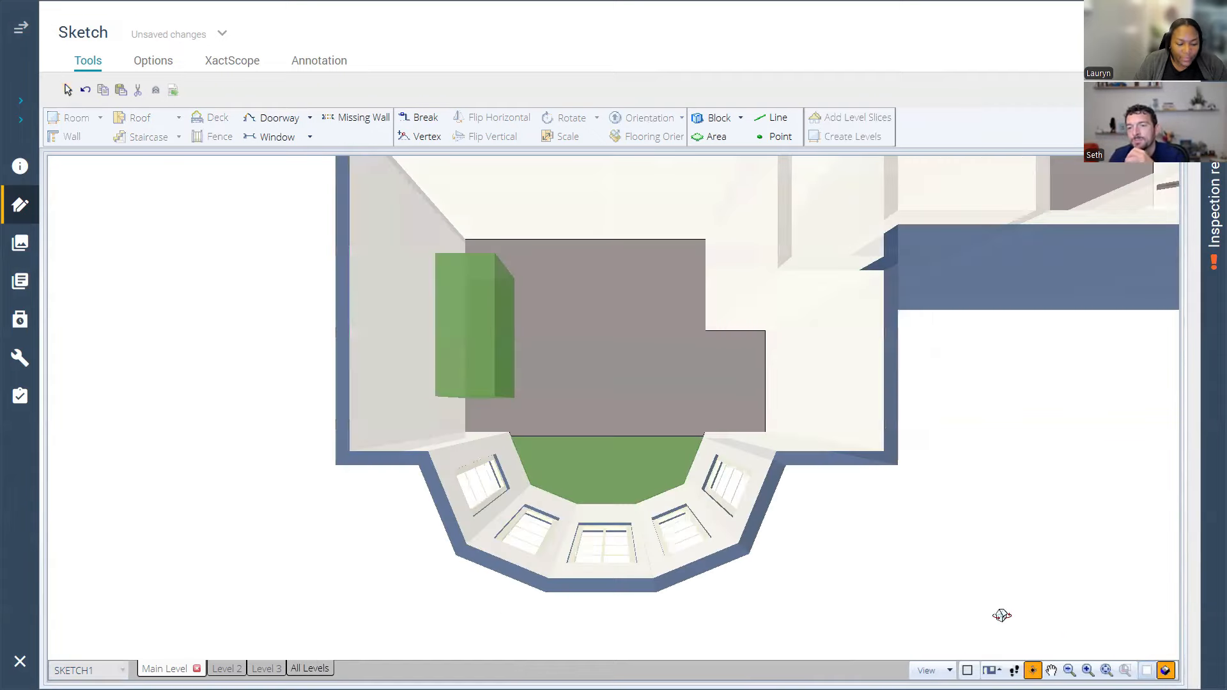
drag(1000, 614, 918, 562)
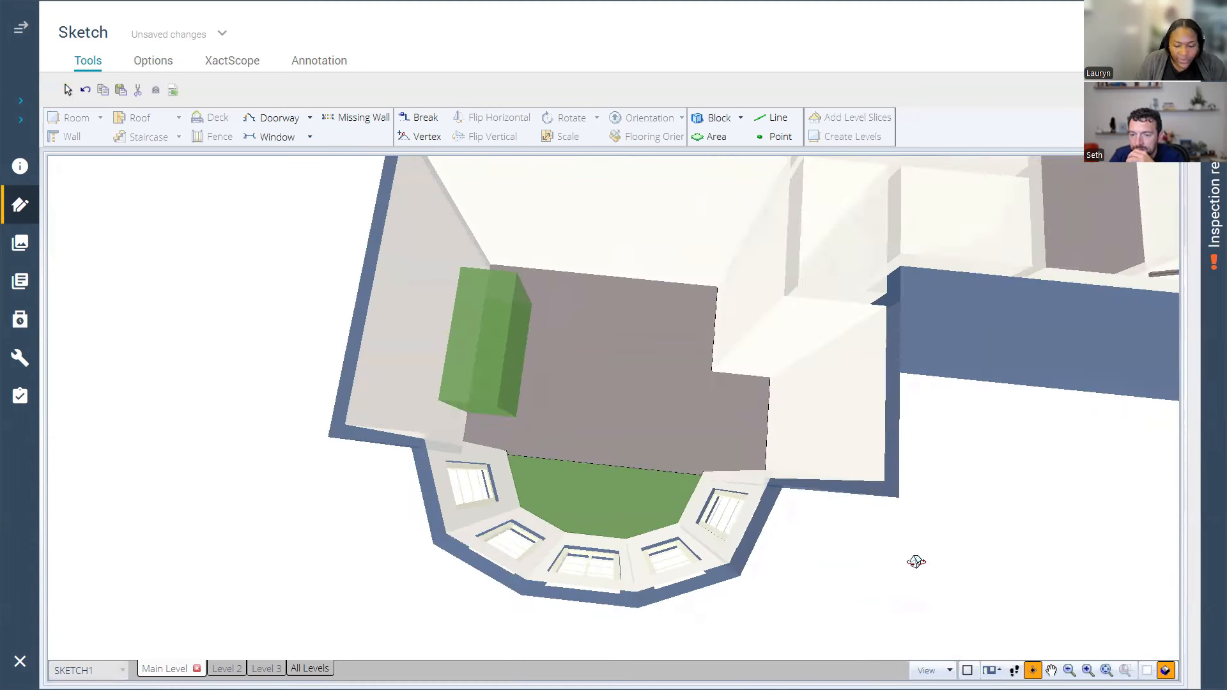
click(1147, 671)
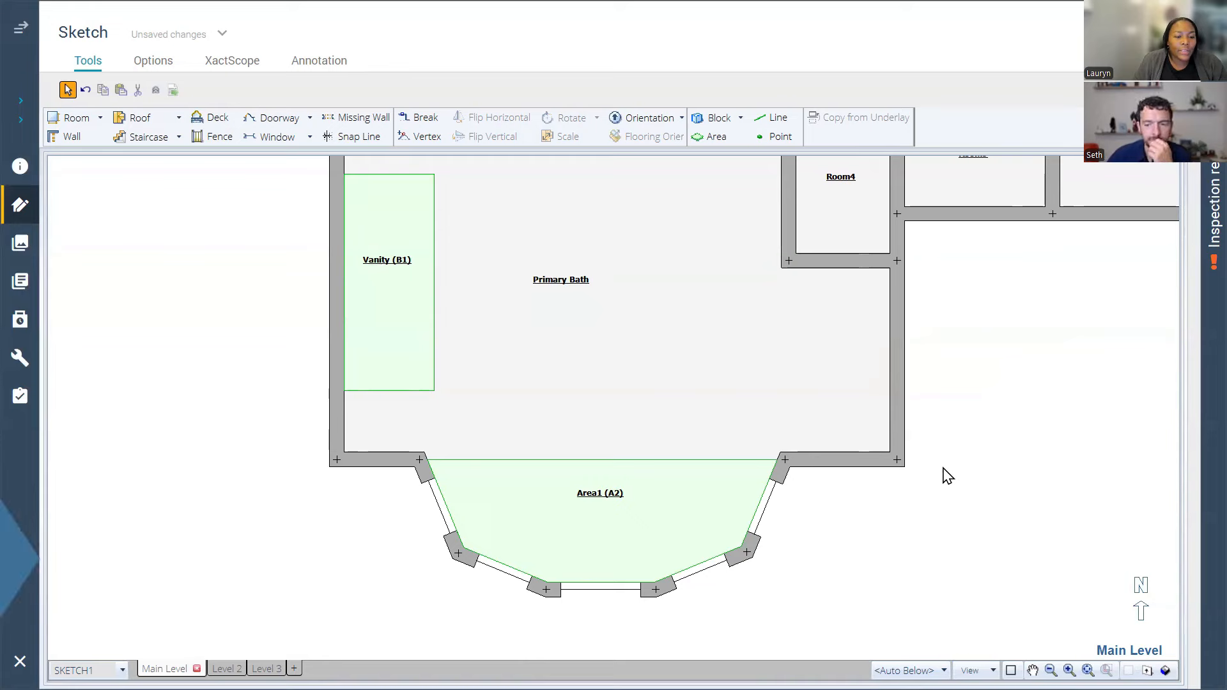
key(d)
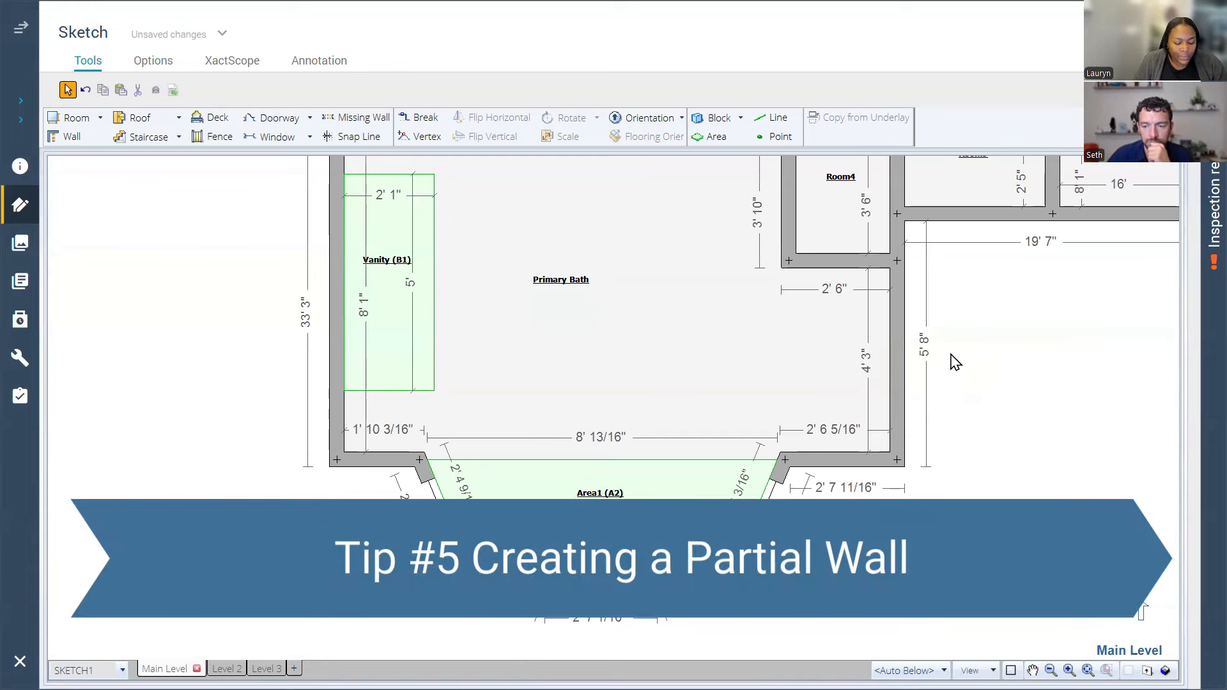
Step: Try deleting the wall between the south end of Room4 and the Primary Bath, and undo the deletion
drag(948, 350, 960, 465)
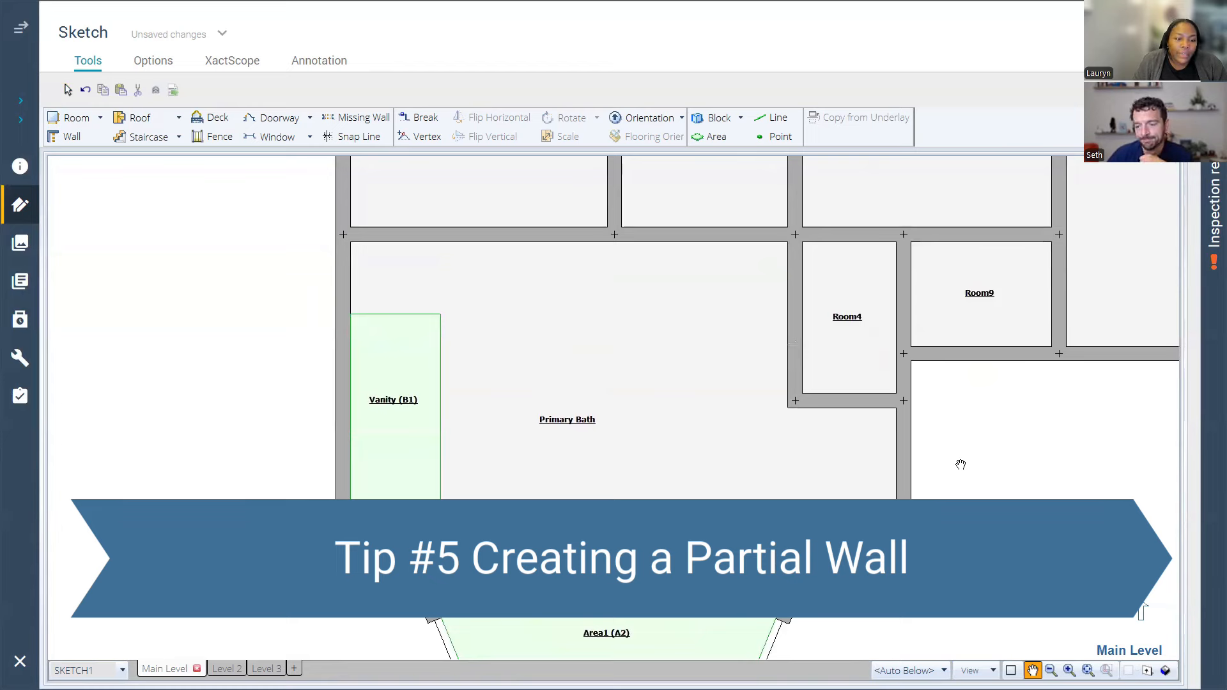
key(Escape)
click(792, 328)
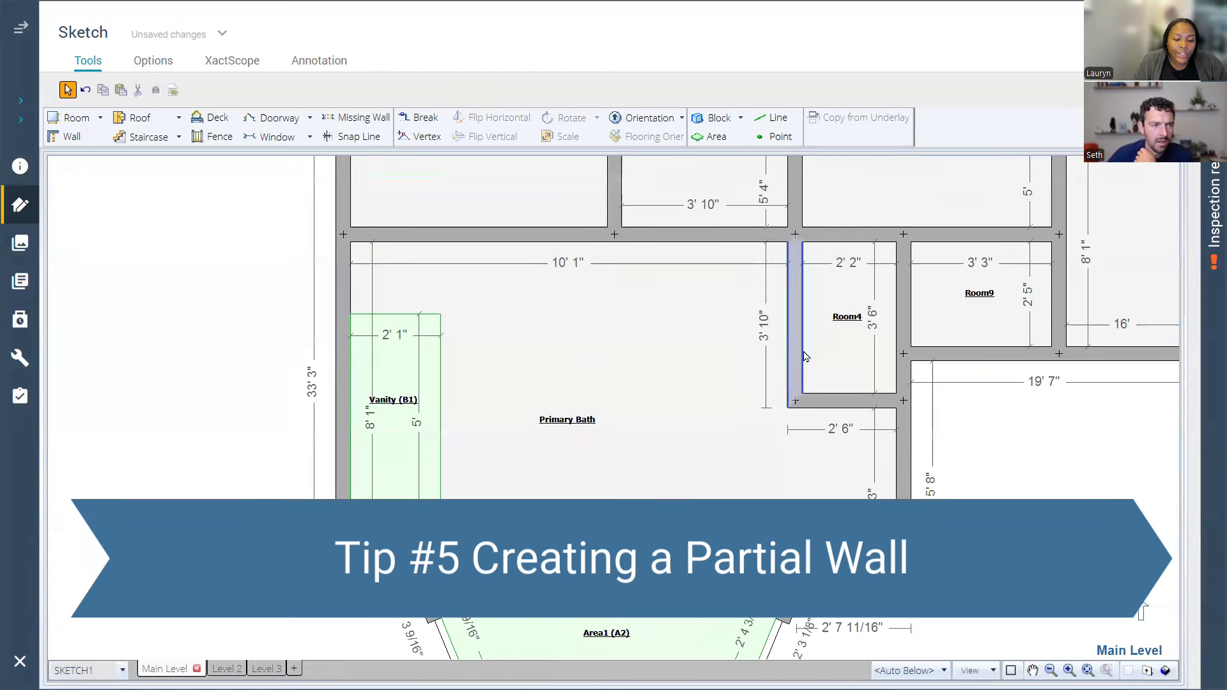
click(785, 289)
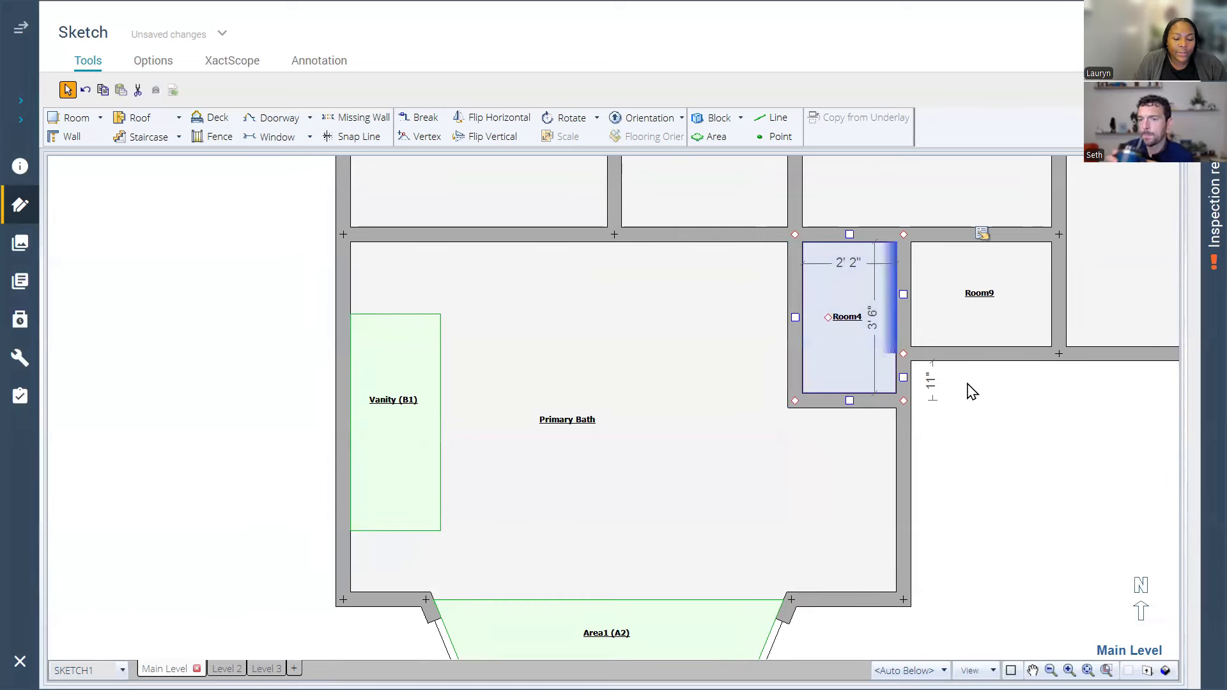
click(919, 385)
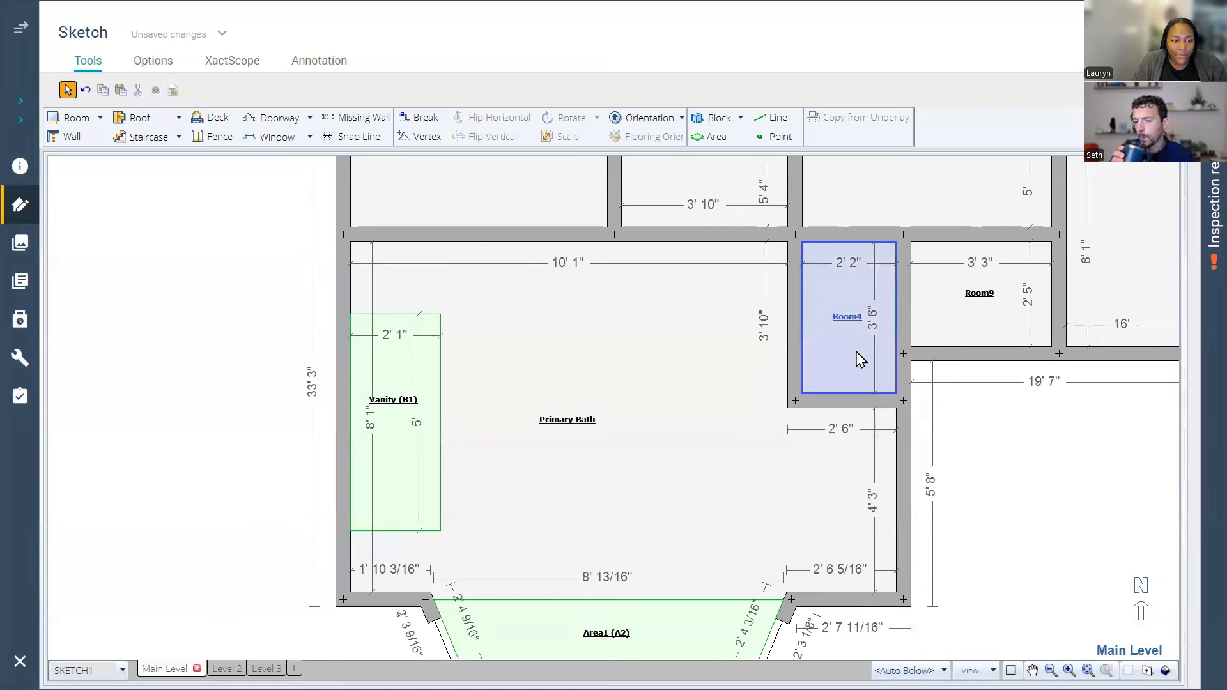
click(850, 400)
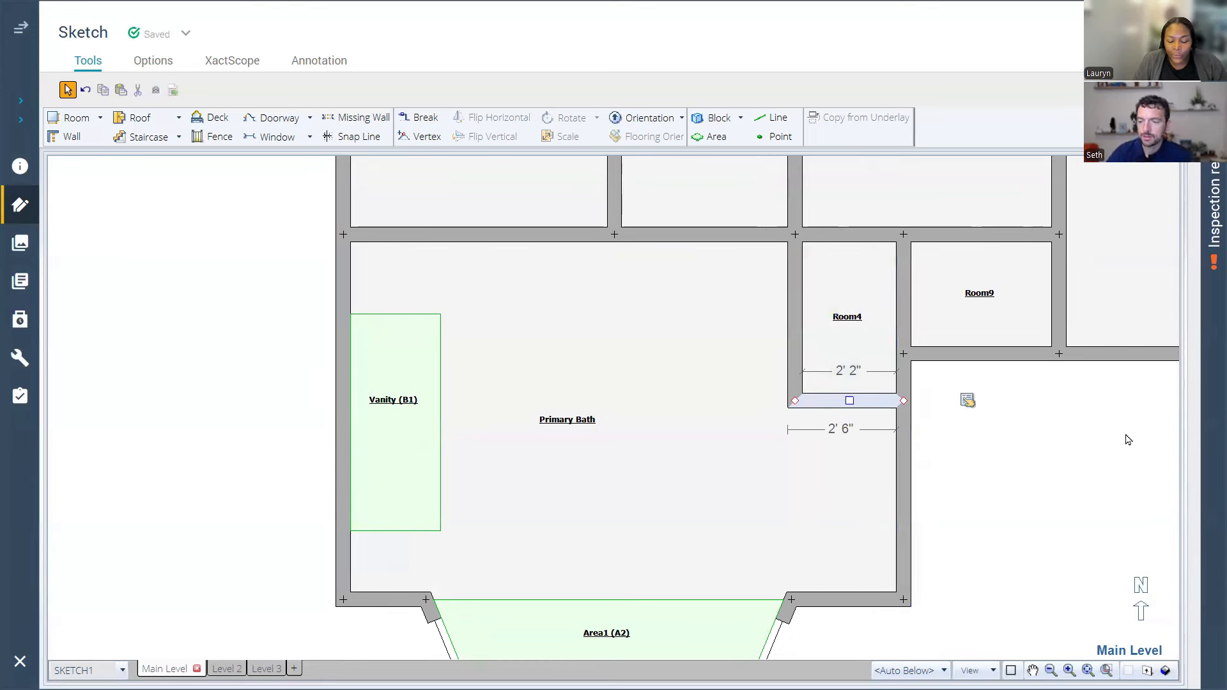
key(Delete)
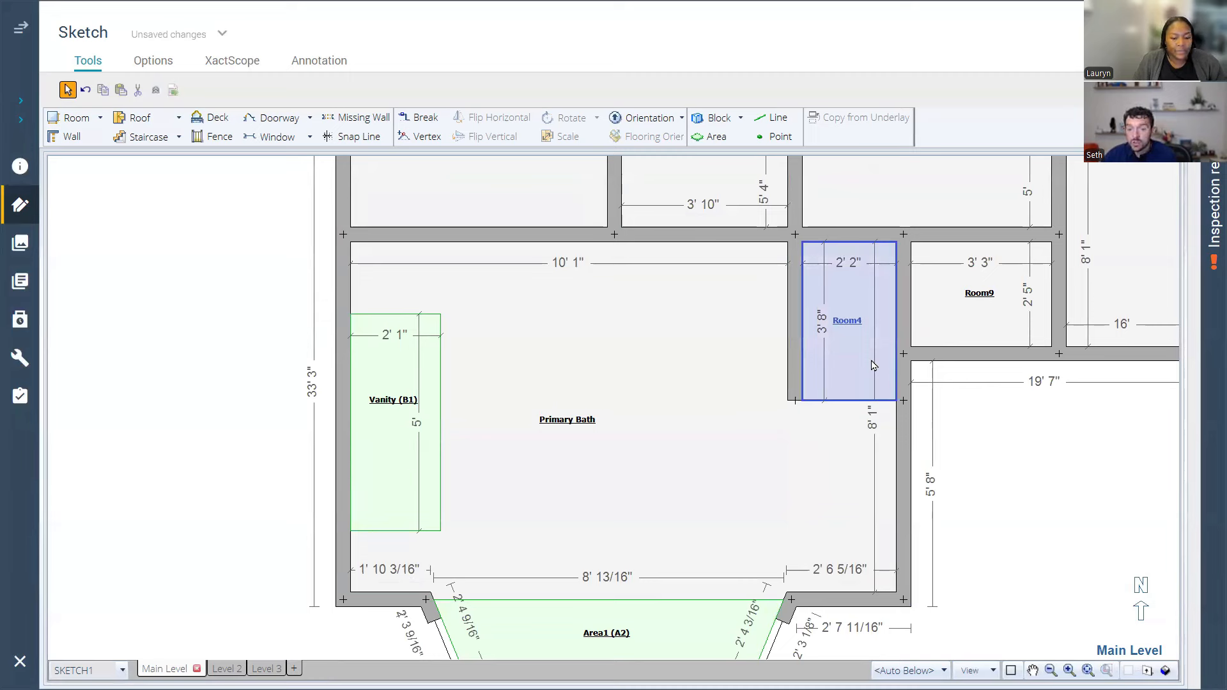
key(ctrl+z)
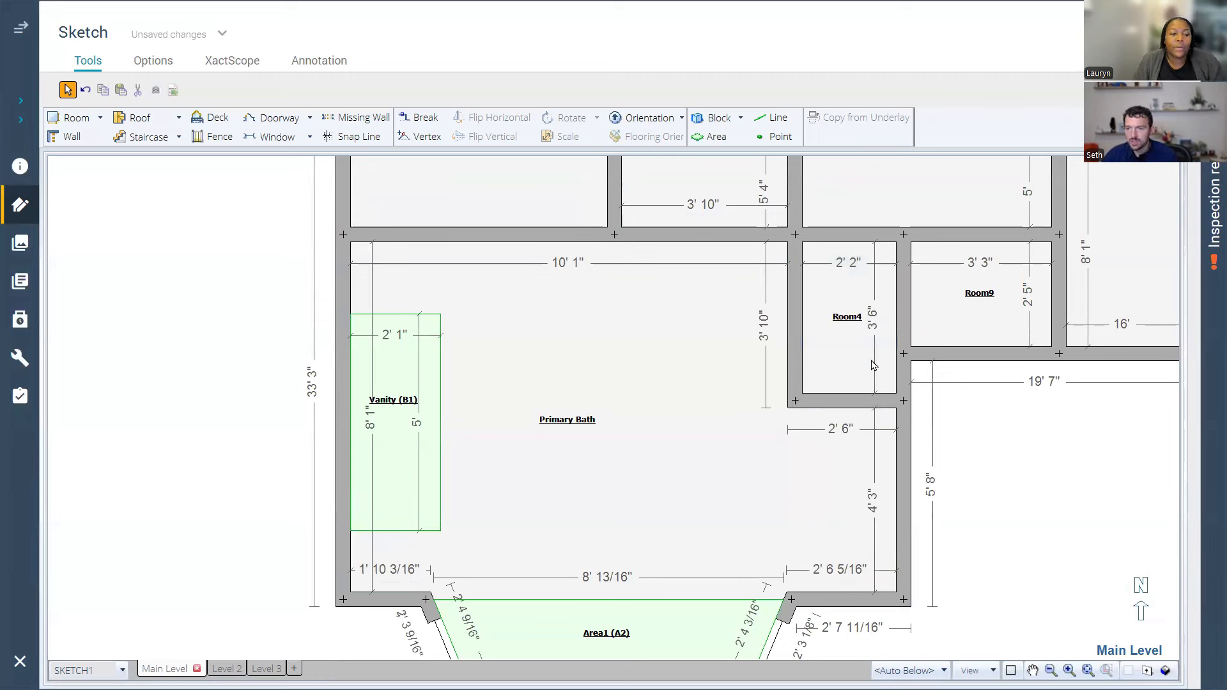
Step: Delete Room4, the small room in the northeast corner of the Primary Bath
click(869, 341)
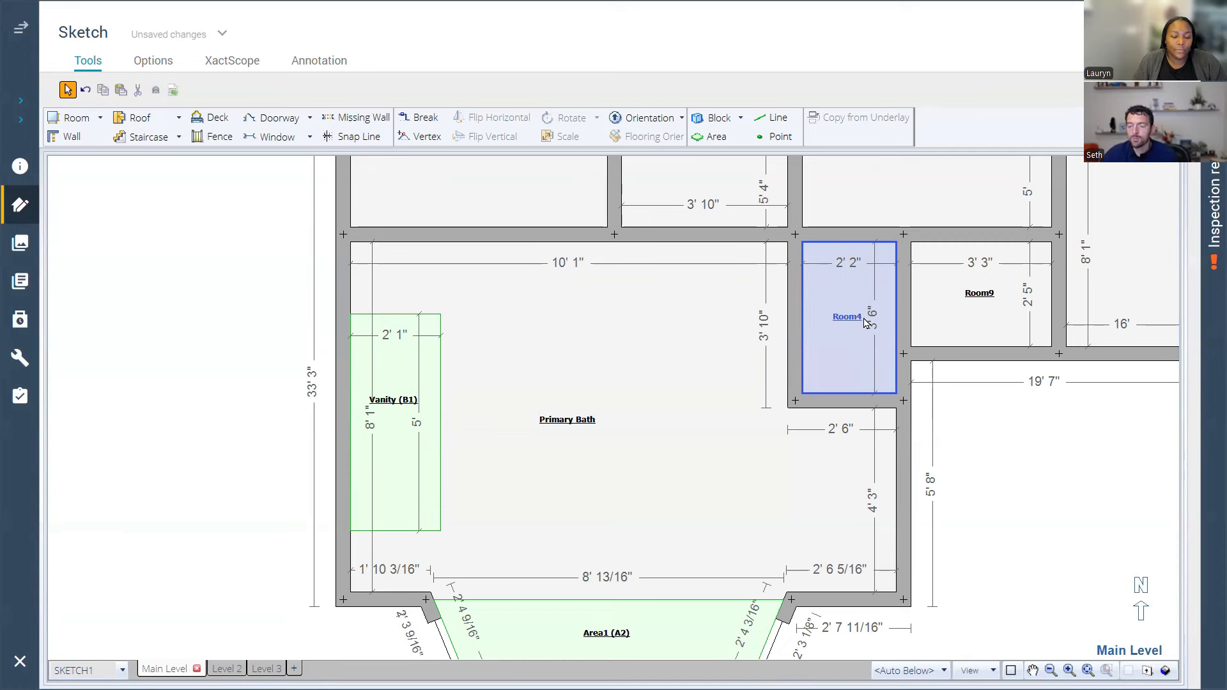
click(861, 322)
key(Delete)
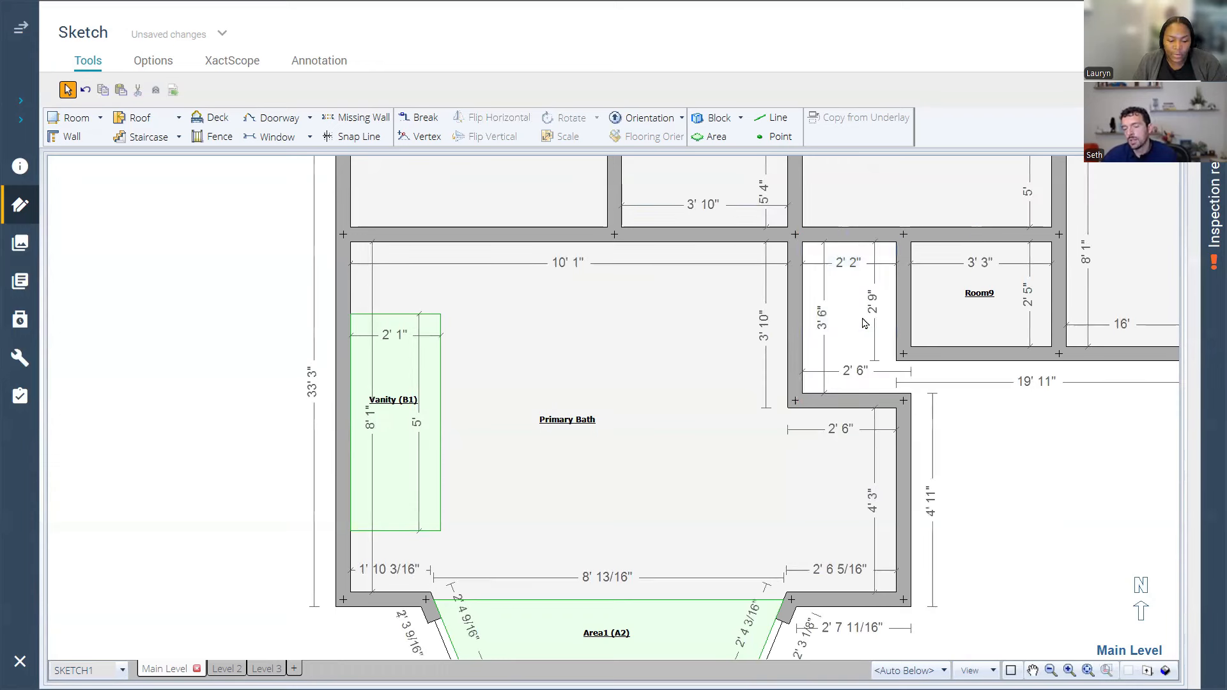
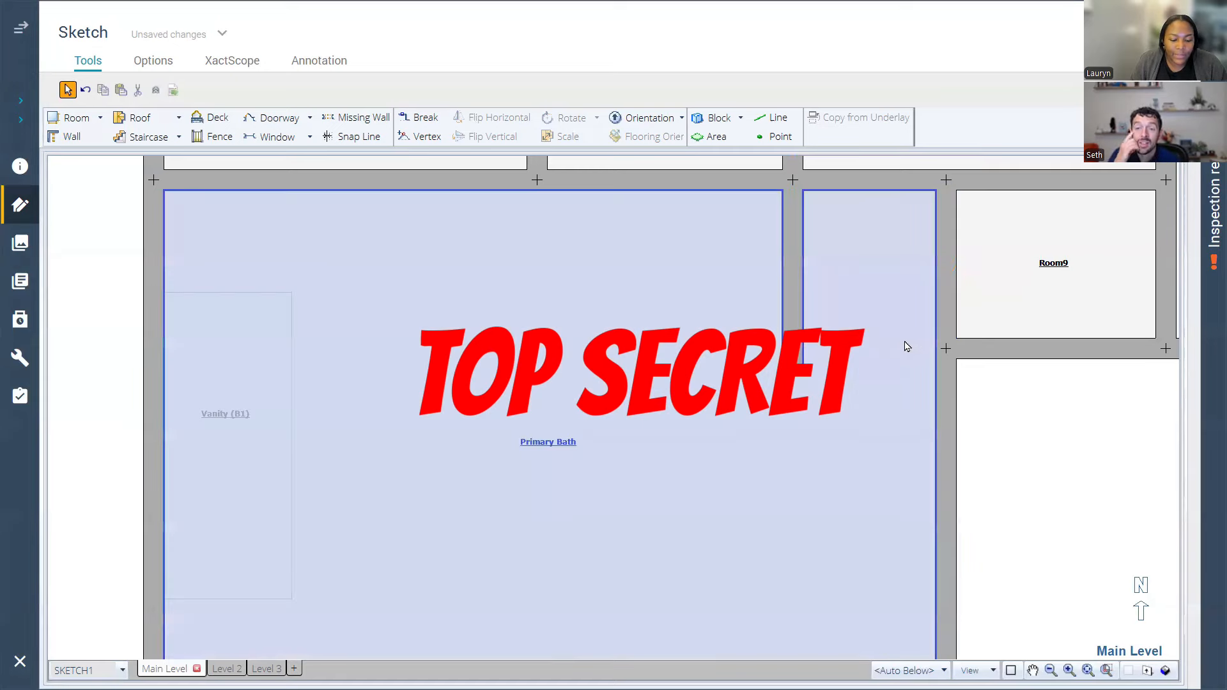
Step: Inspect the Primary Bath's freestanding partition wall in 3D and return to the plan
click(899, 350)
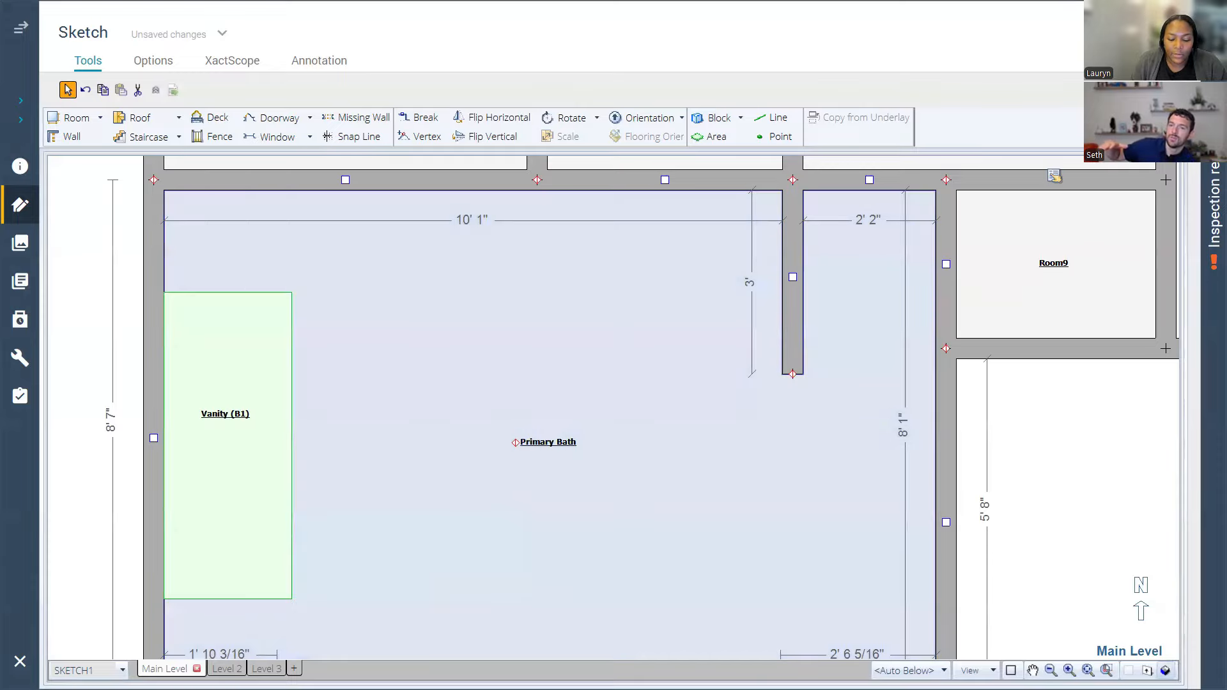
click(1165, 671)
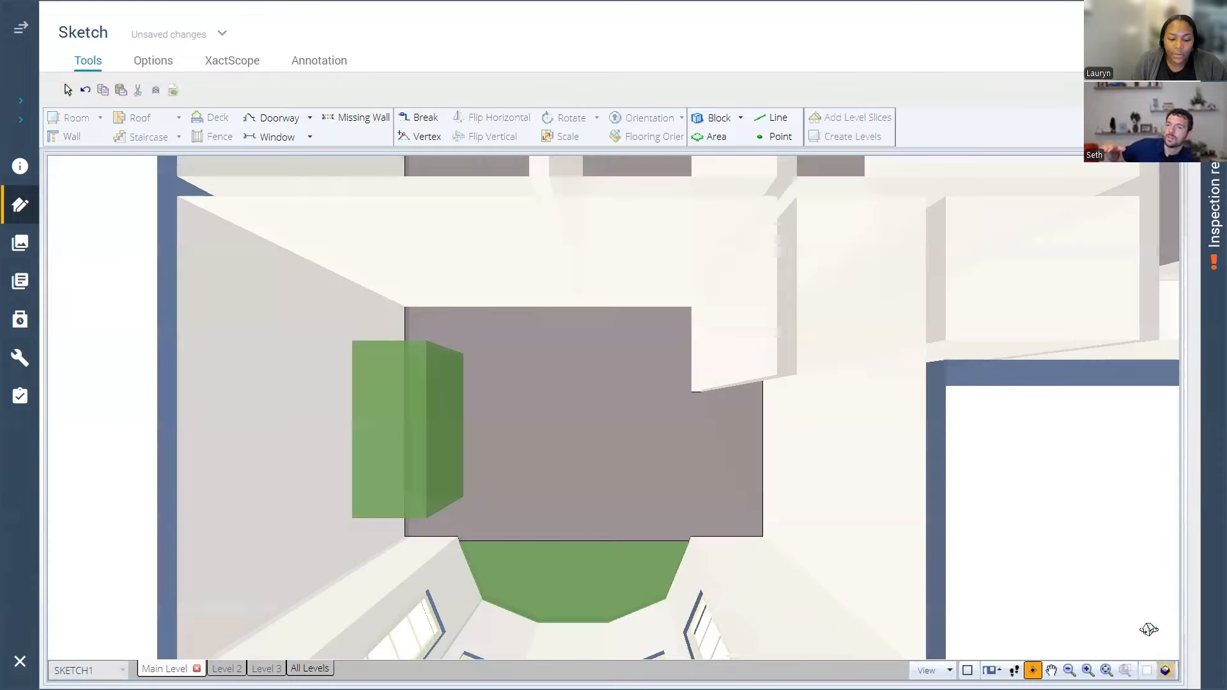
drag(1016, 482, 1063, 391)
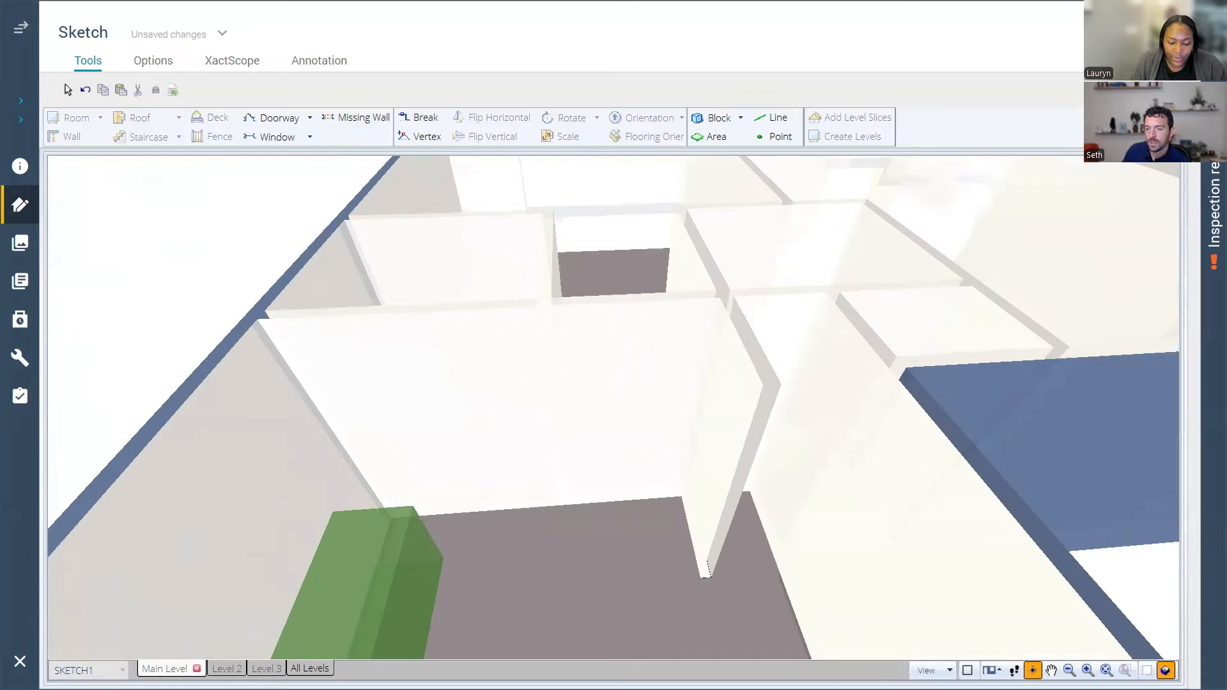
click(1165, 670)
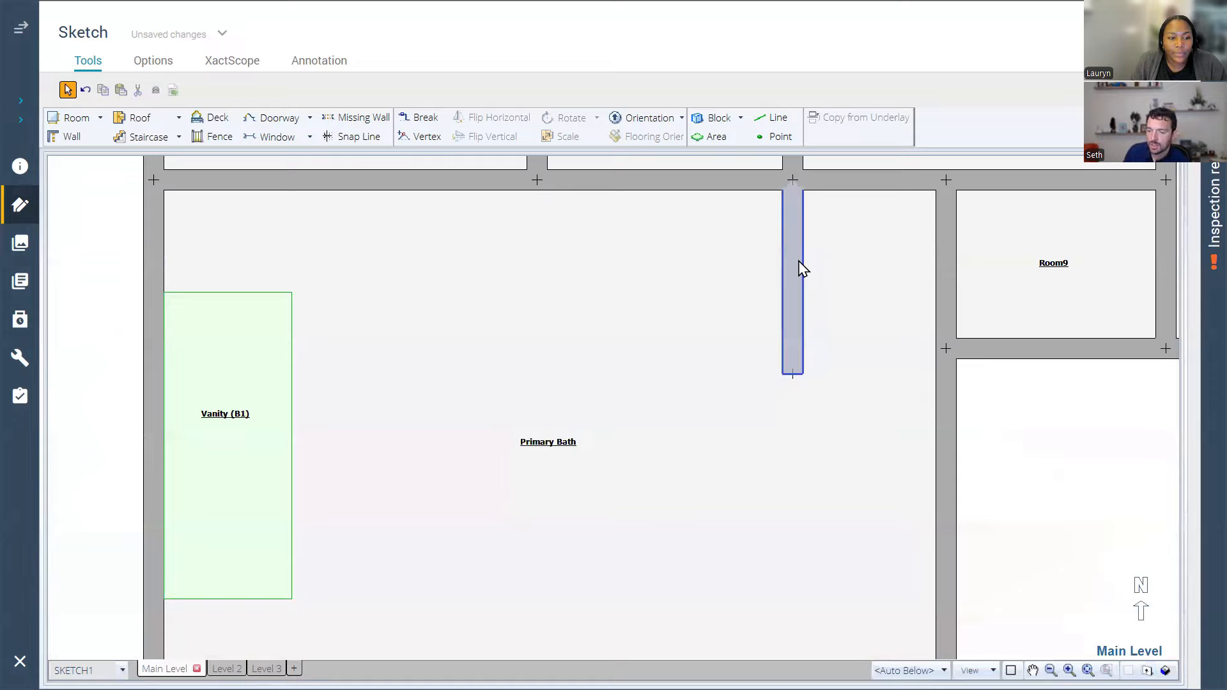
Step: In the properties of the Primary Bath's 3' partition wall, set Missing (end to end) to Yes
click(799, 262)
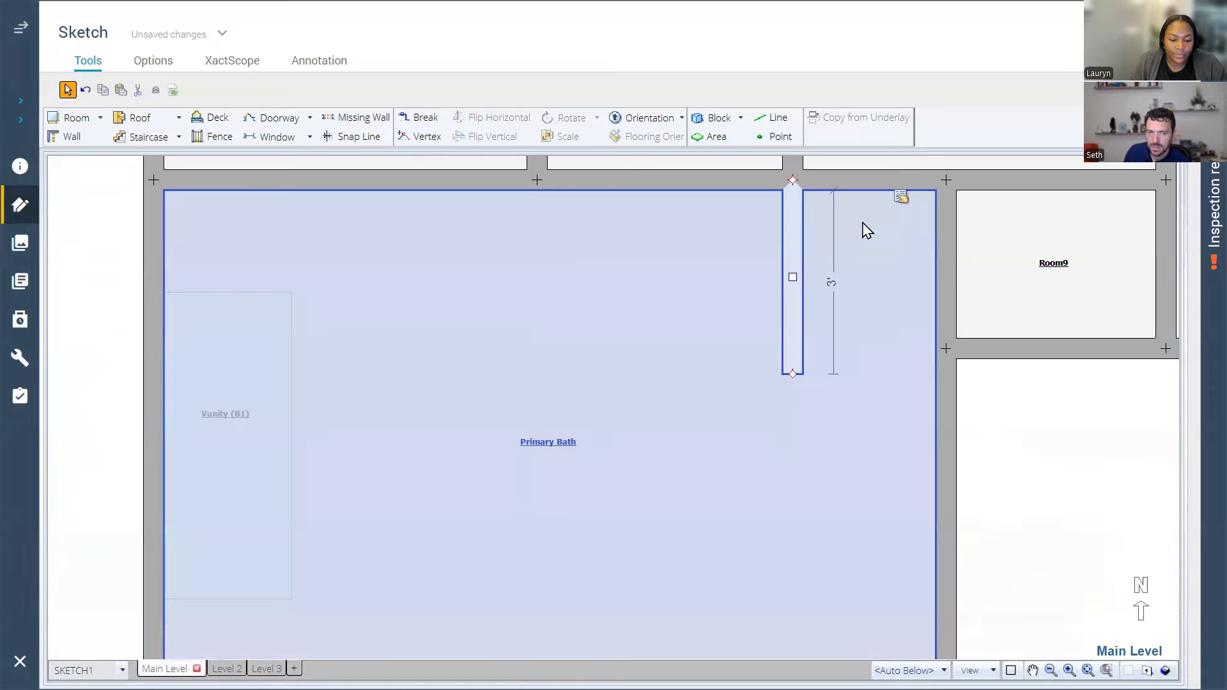
click(901, 196)
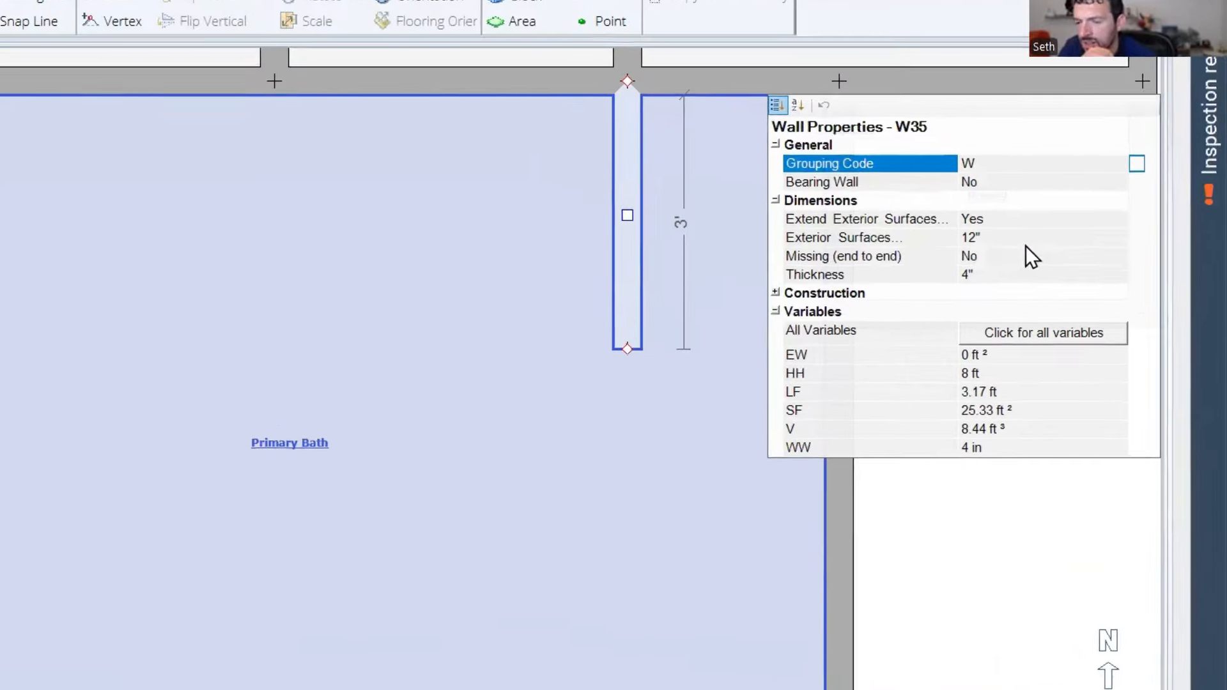
click(957, 225)
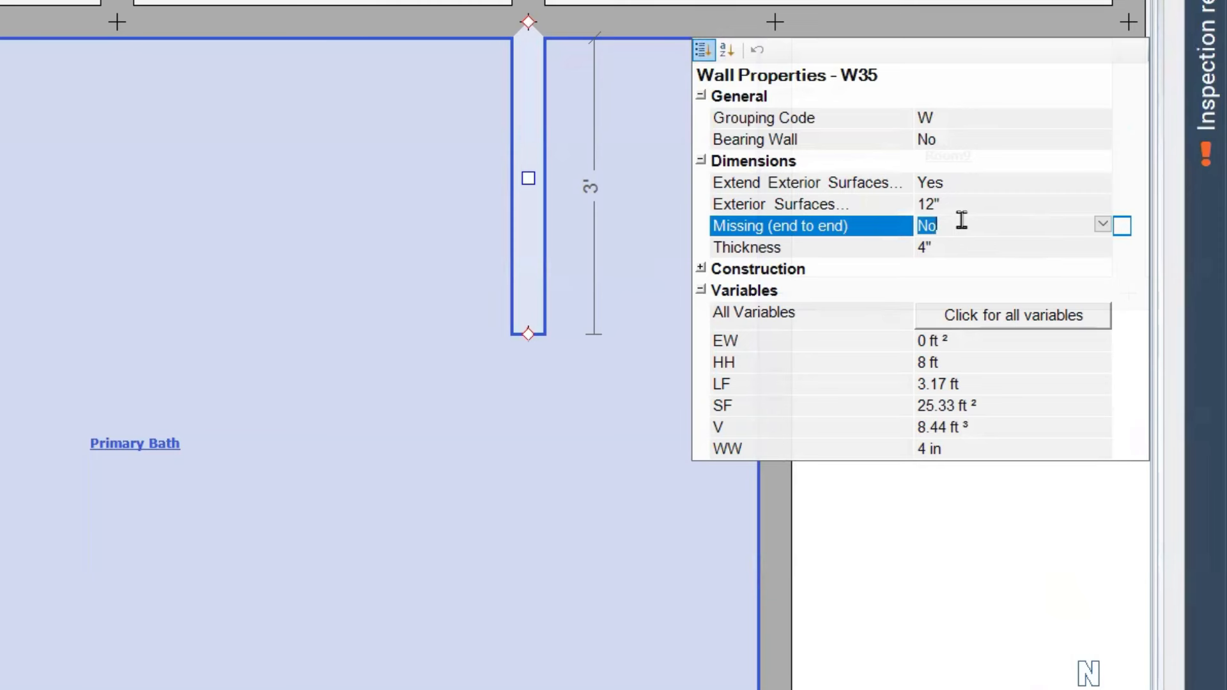
click(1105, 223)
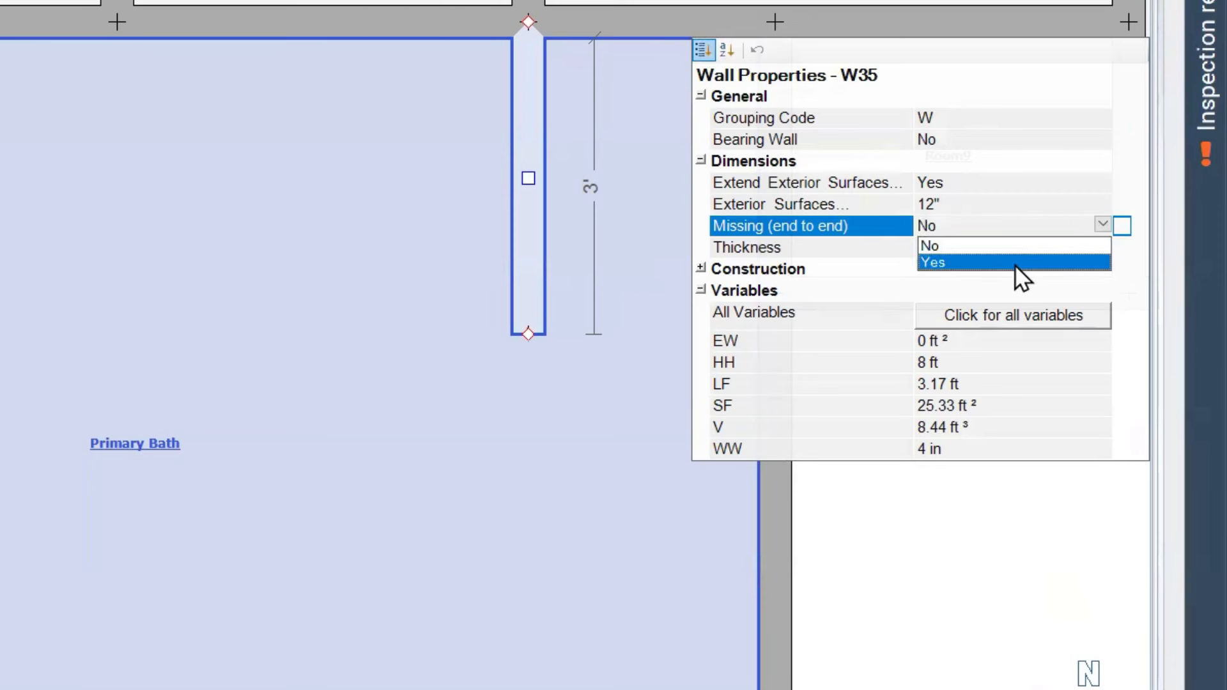
click(1015, 262)
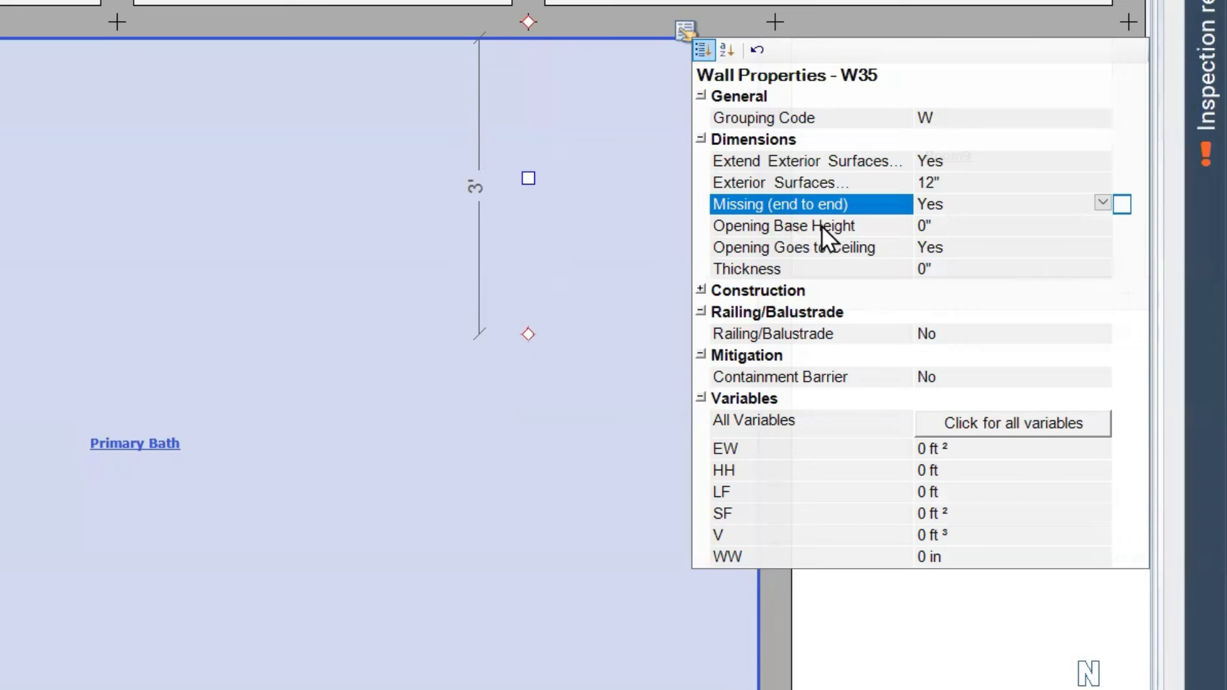
Step: Set the partition wall's Opening Base Height to 4' and its Thickness to 4"
click(960, 225)
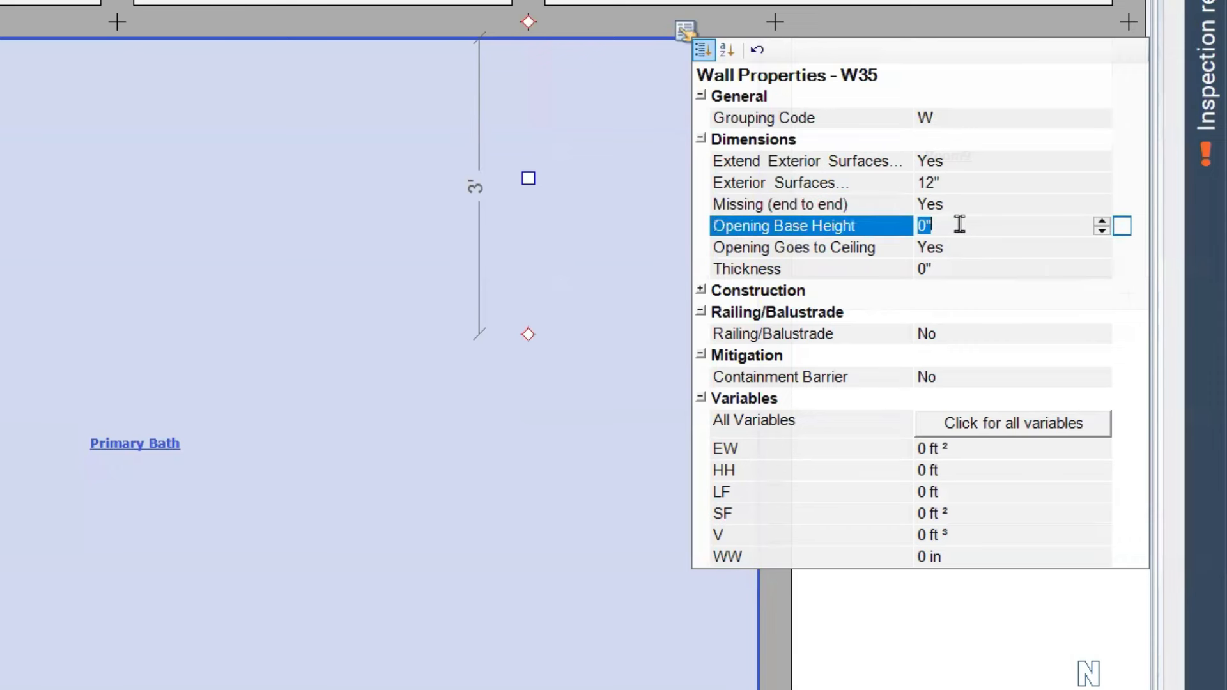
text(4')
key(Return)
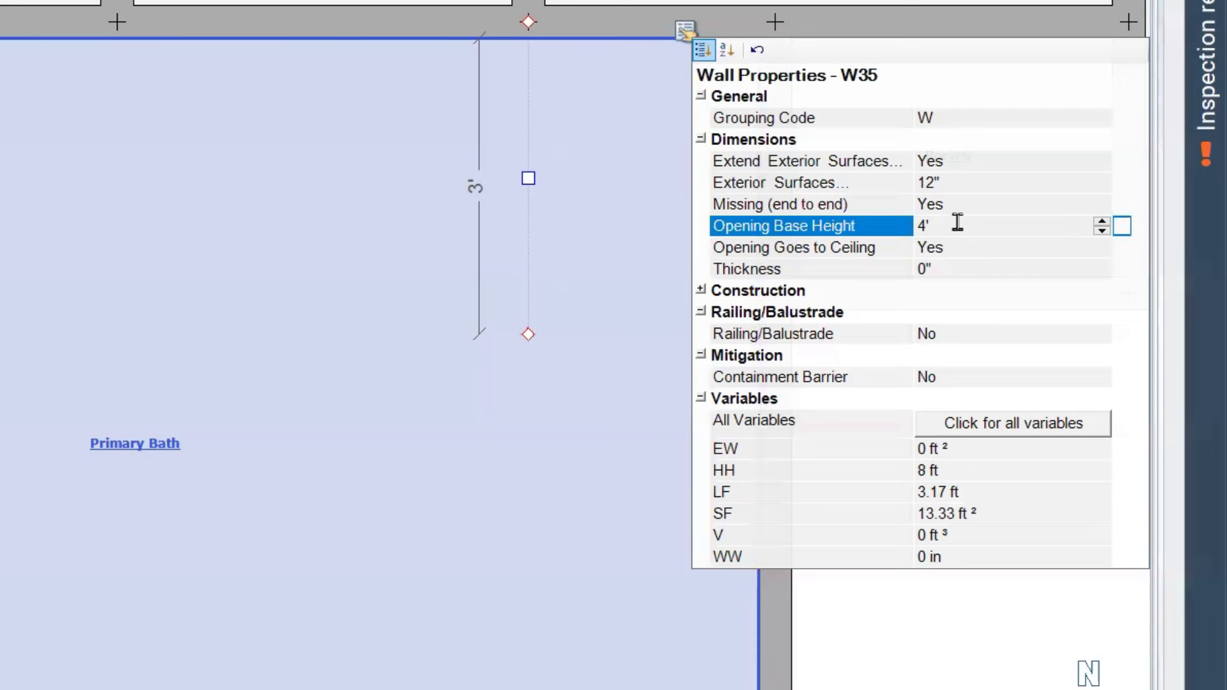
click(966, 269)
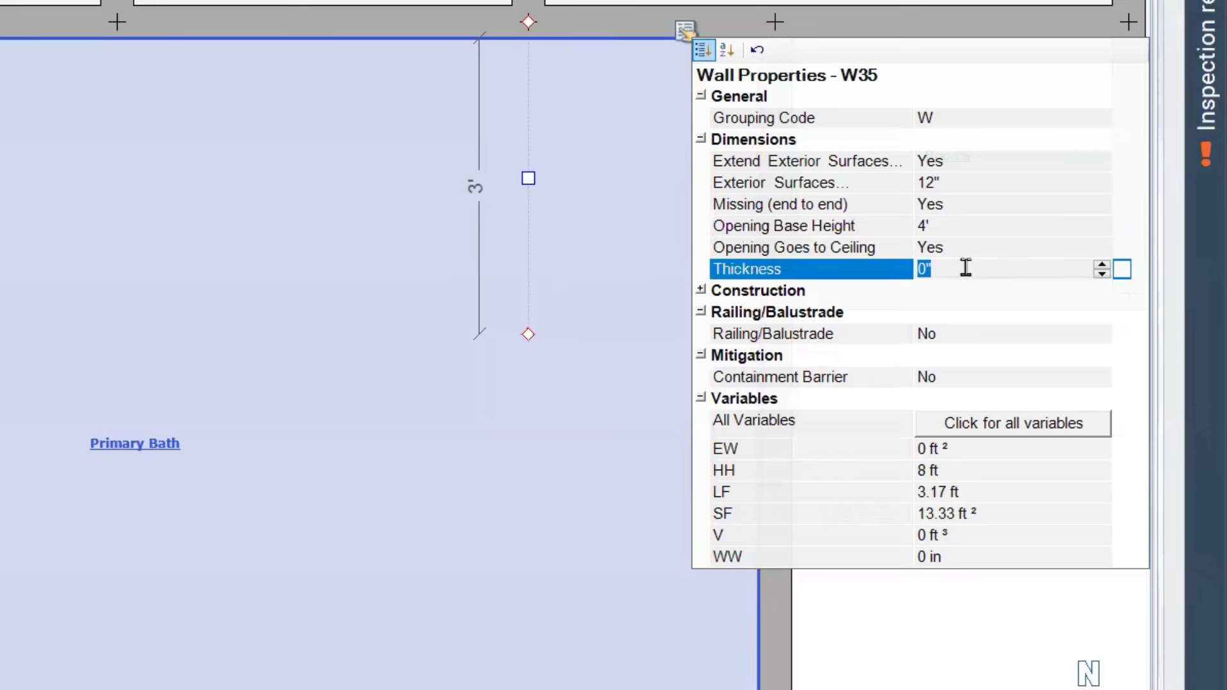
text(4")
key(Return)
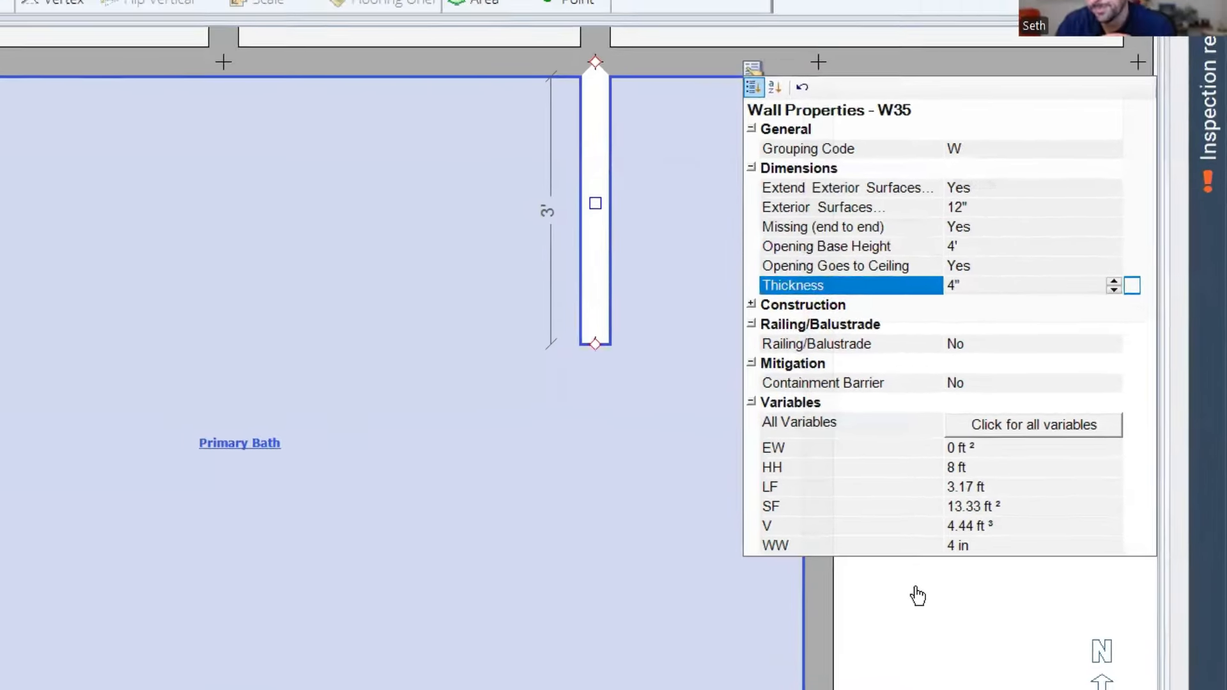
Step: Inspect the half-height partition wall in 3D, and return to a plan view of the whole Primary Bath
click(1006, 669)
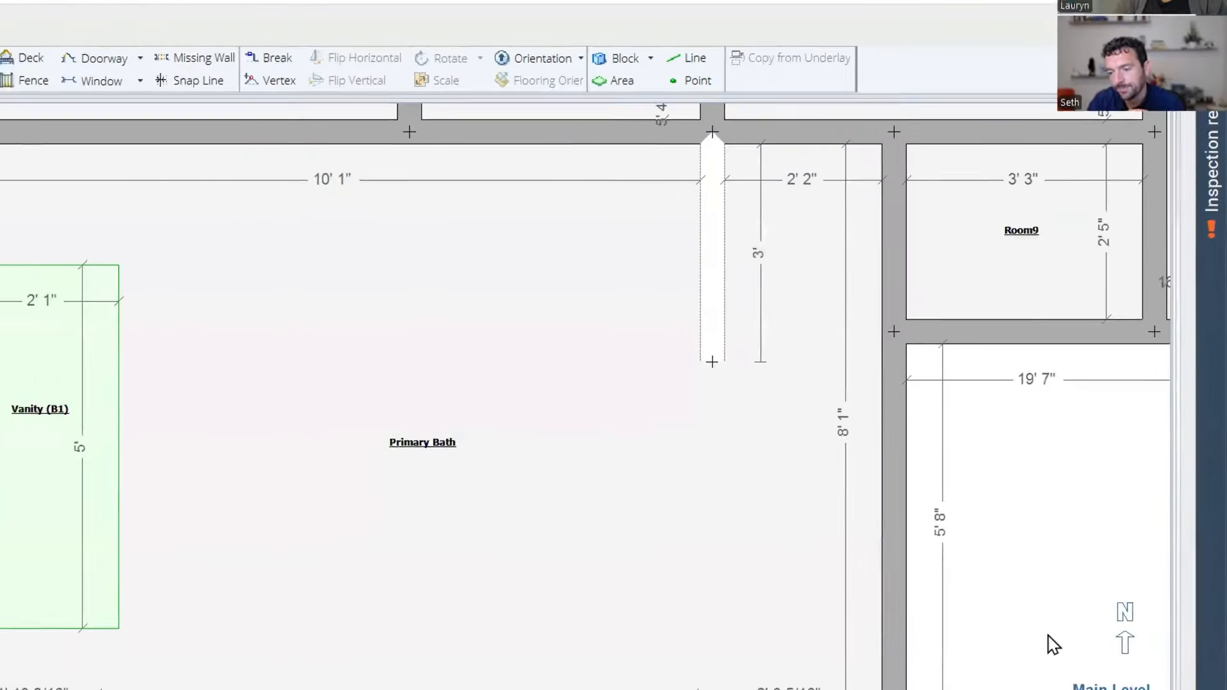
key(F9)
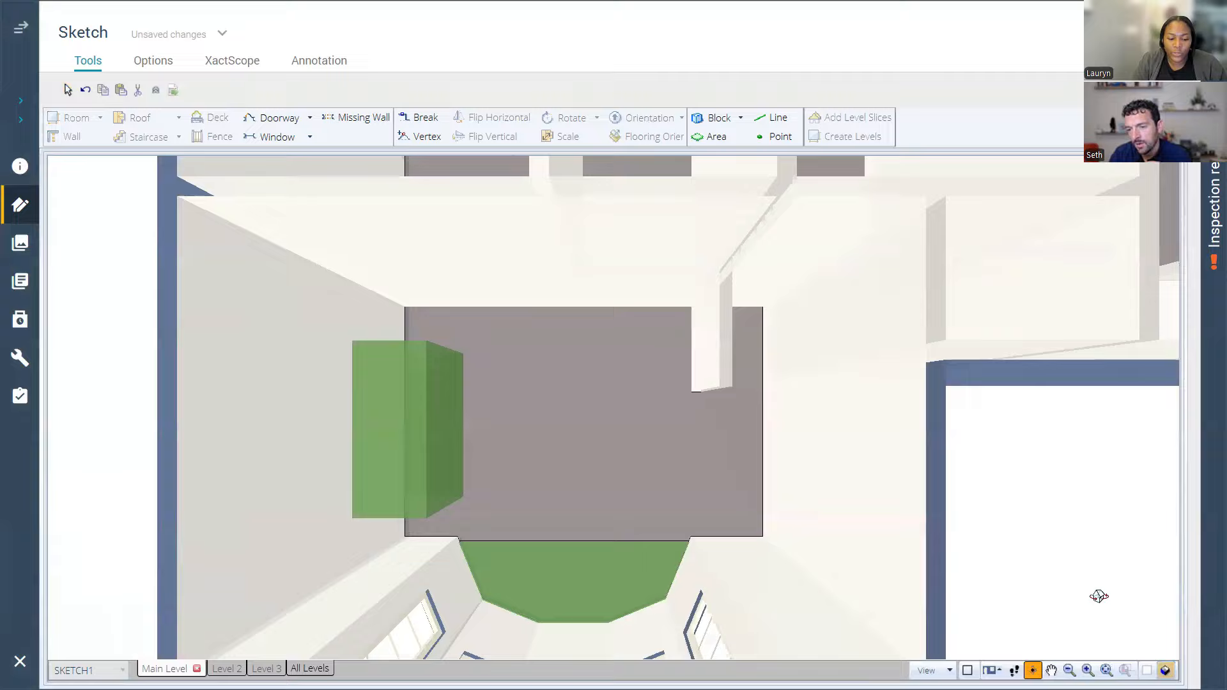
mouse_move(1098, 597)
mouse_down()
mouse_move(1060, 466)
mouse_move(1067, 402)
mouse_move(1144, 352)
mouse_move(1187, 348)
mouse_move(1021, 403)
mouse_move(994, 342)
mouse_move(1035, 433)
mouse_move(1087, 446)
mouse_move(1157, 422)
mouse_move(1079, 428)
mouse_move(1057, 443)
mouse_up()
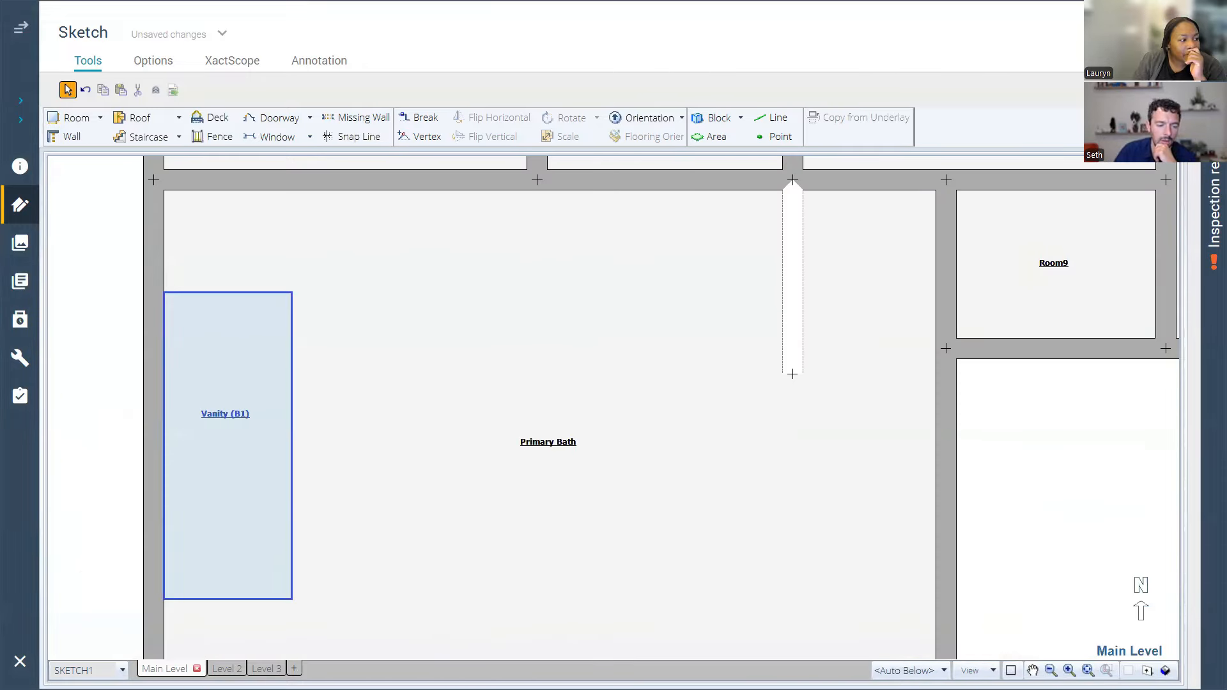
click(880, 369)
scroll(858, 383, down, 4)
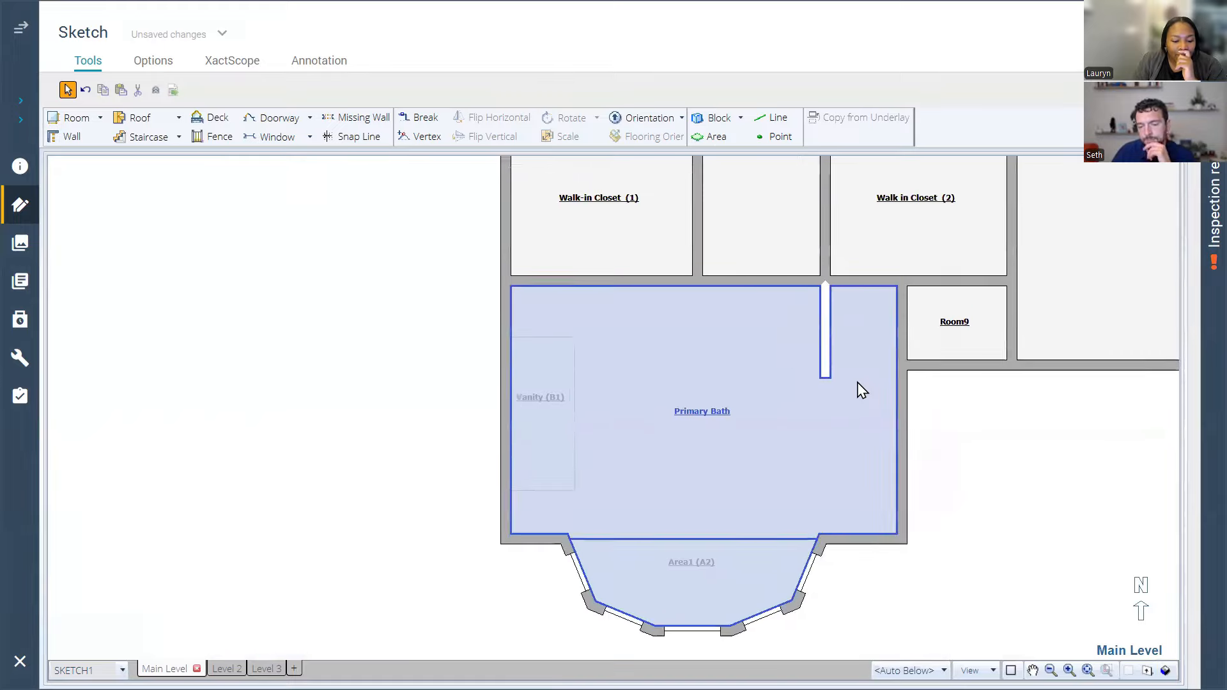
Step: Switch the sketch from the Main Level to Level 2
click(1014, 457)
scroll(1015, 458, up, 1)
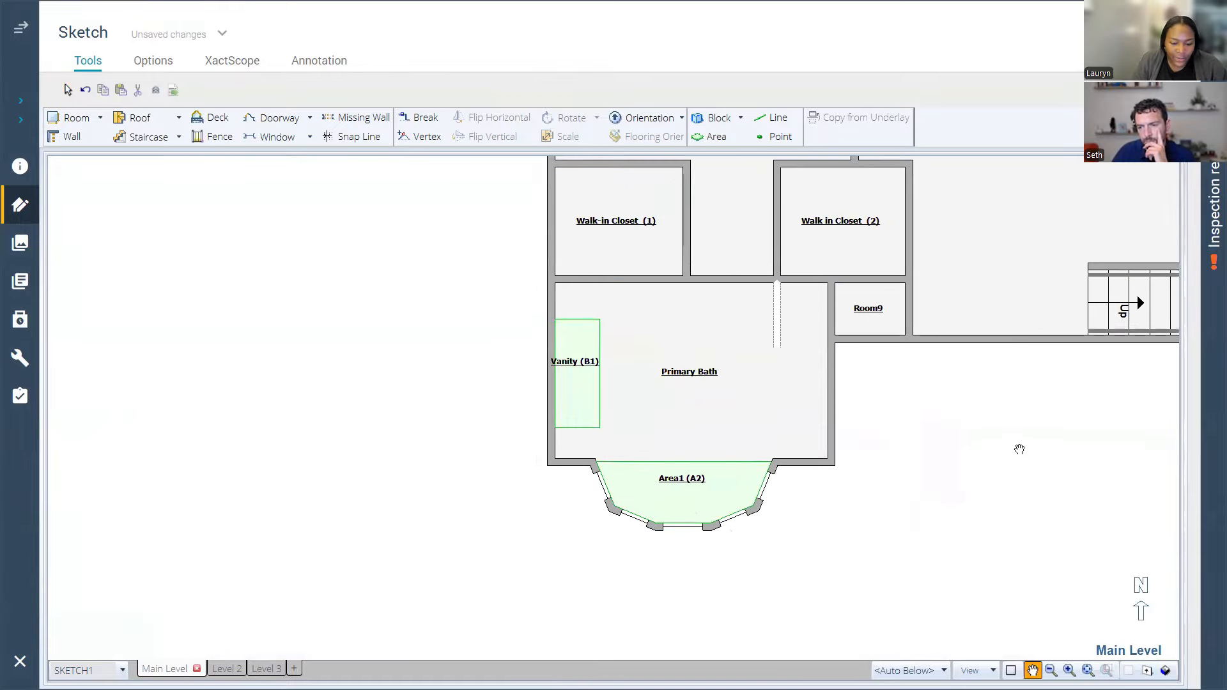
drag(1018, 446, 693, 630)
click(706, 425)
scroll(716, 420, down, 3)
scroll(714, 421, down, 1)
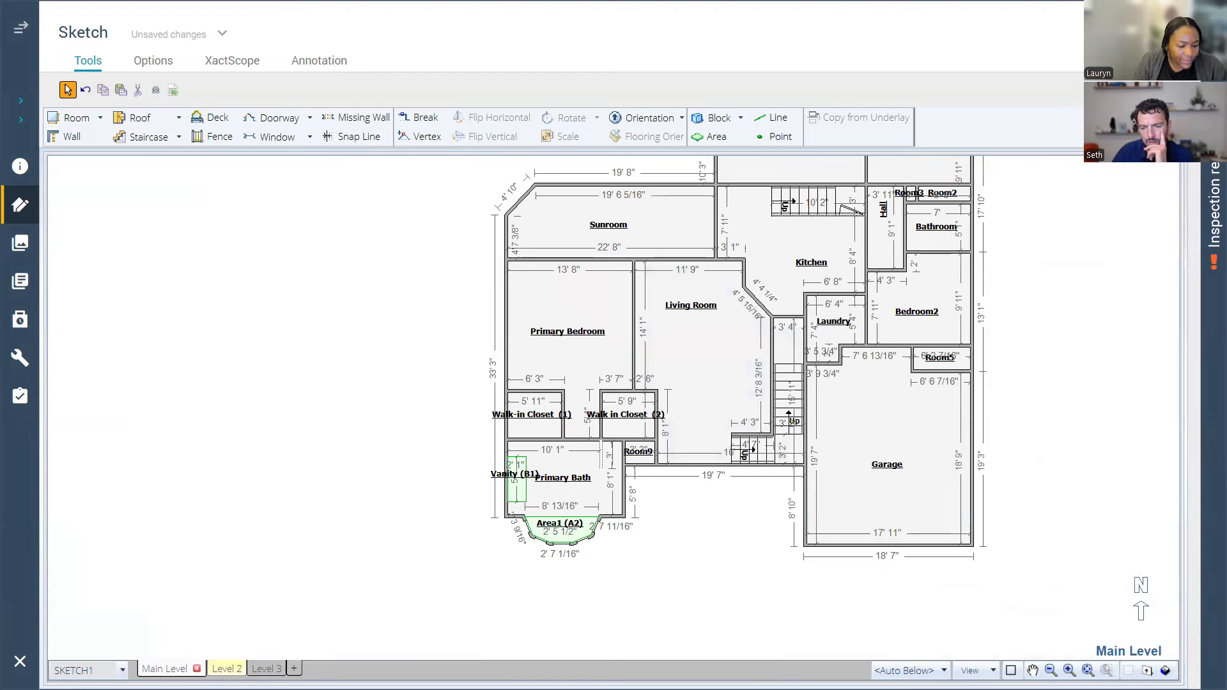
click(227, 669)
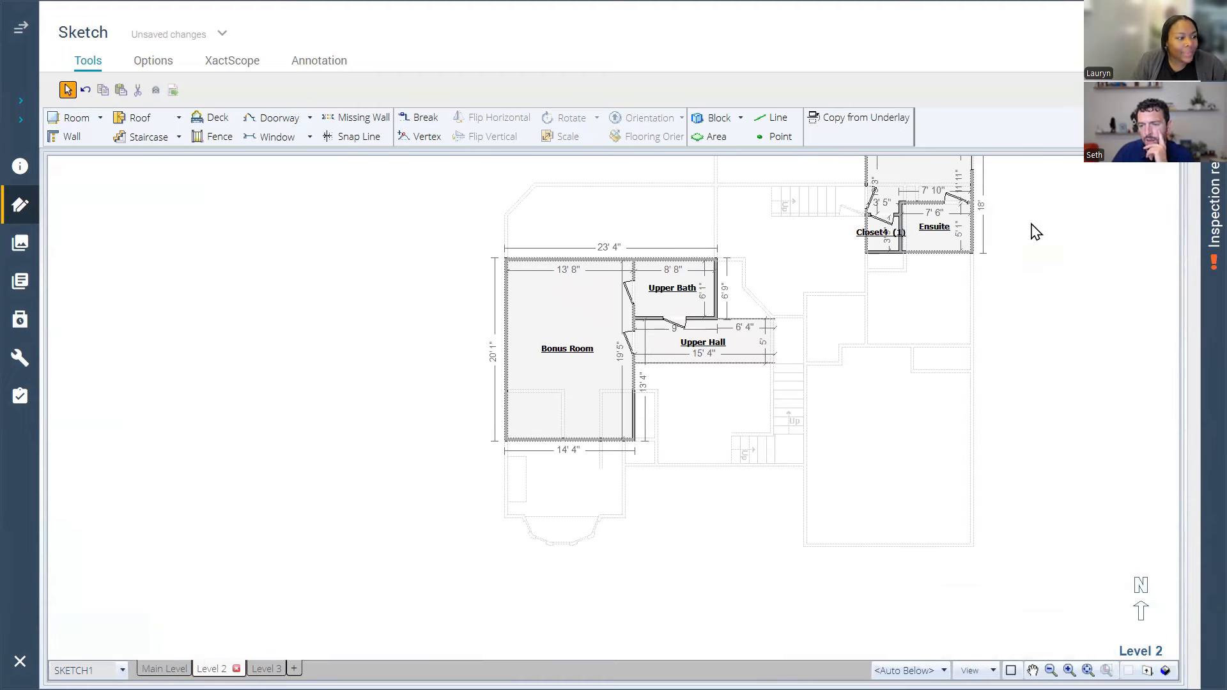
key(space)
drag(1017, 276, 964, 458)
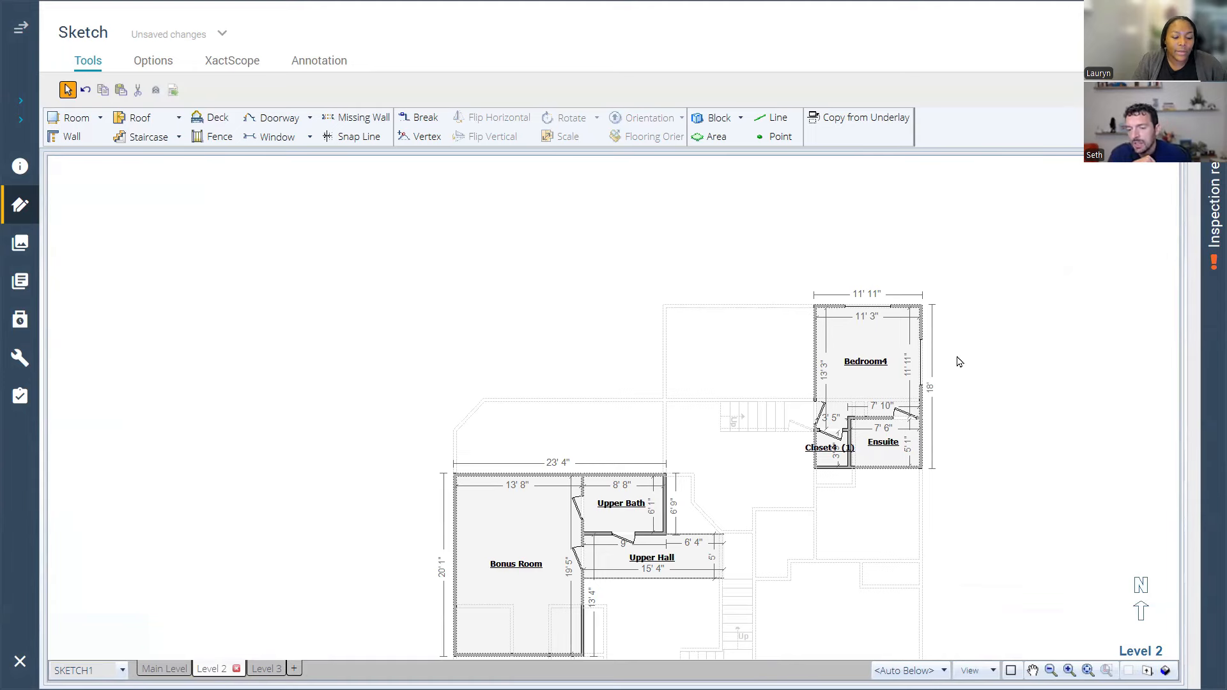
Step: Open the room properties of Bedroom4 together with its closet
click(892, 348)
scroll(892, 349, up, 5)
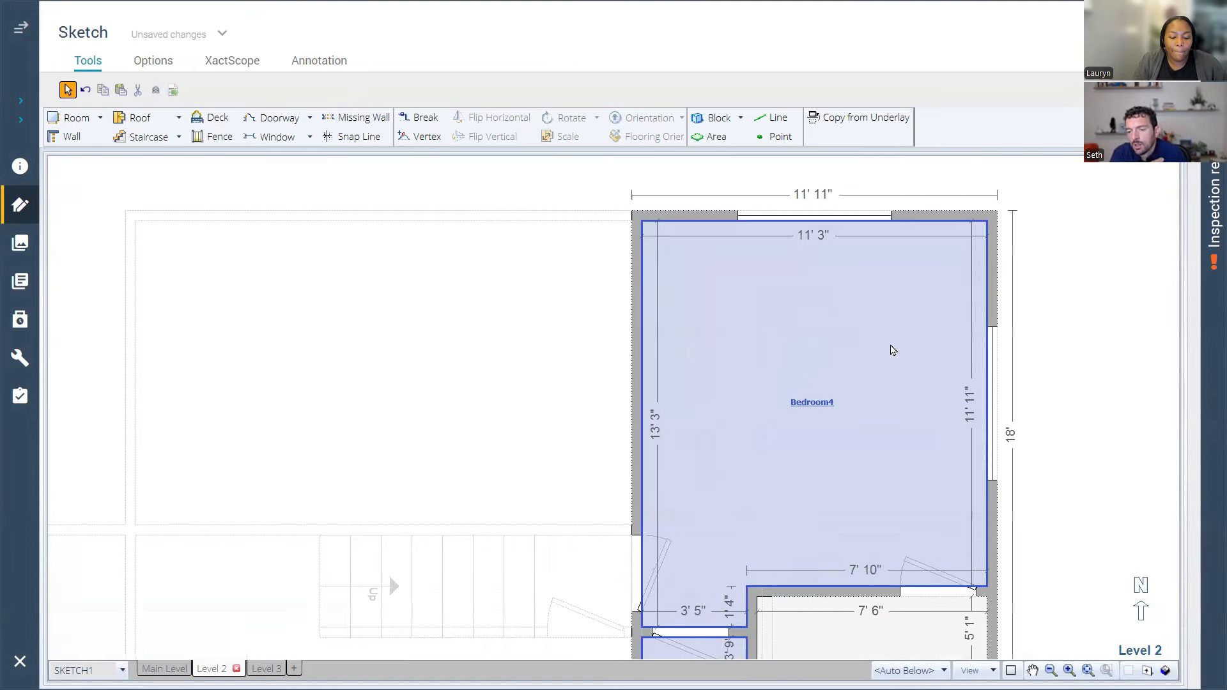
scroll(938, 414, up, 1)
click(937, 414)
click(1068, 182)
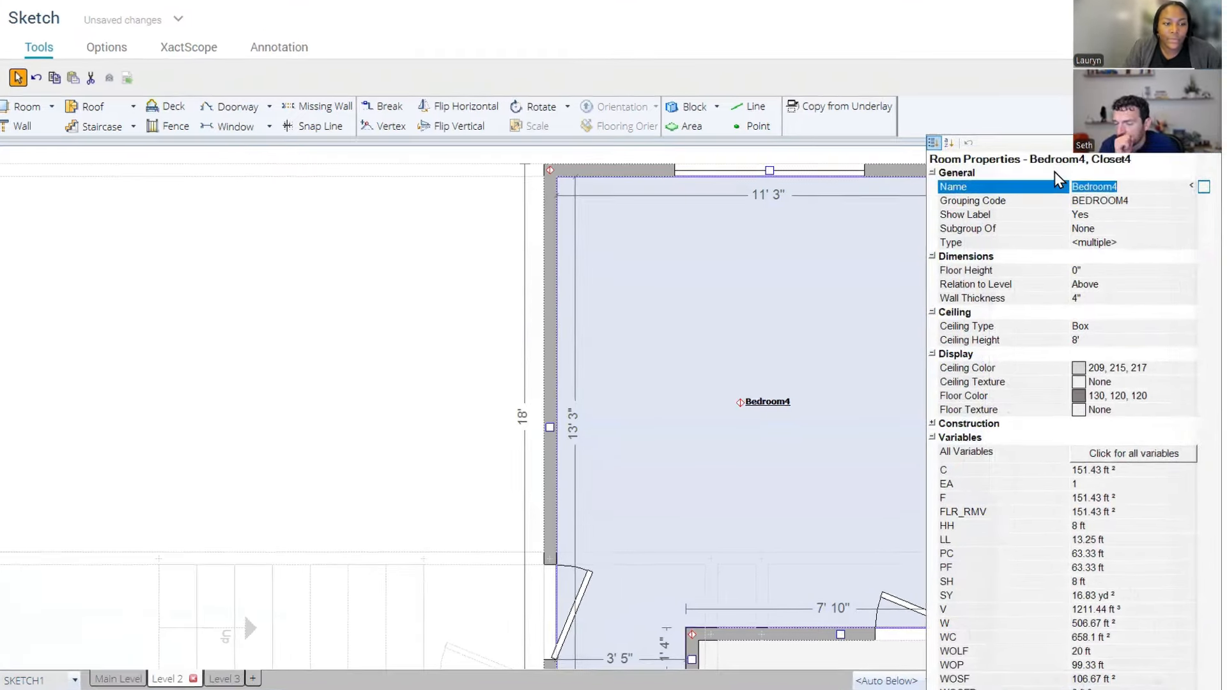
Step: Set the Ceiling Type of Bedroom4 and its closet to Sloped
click(1157, 312)
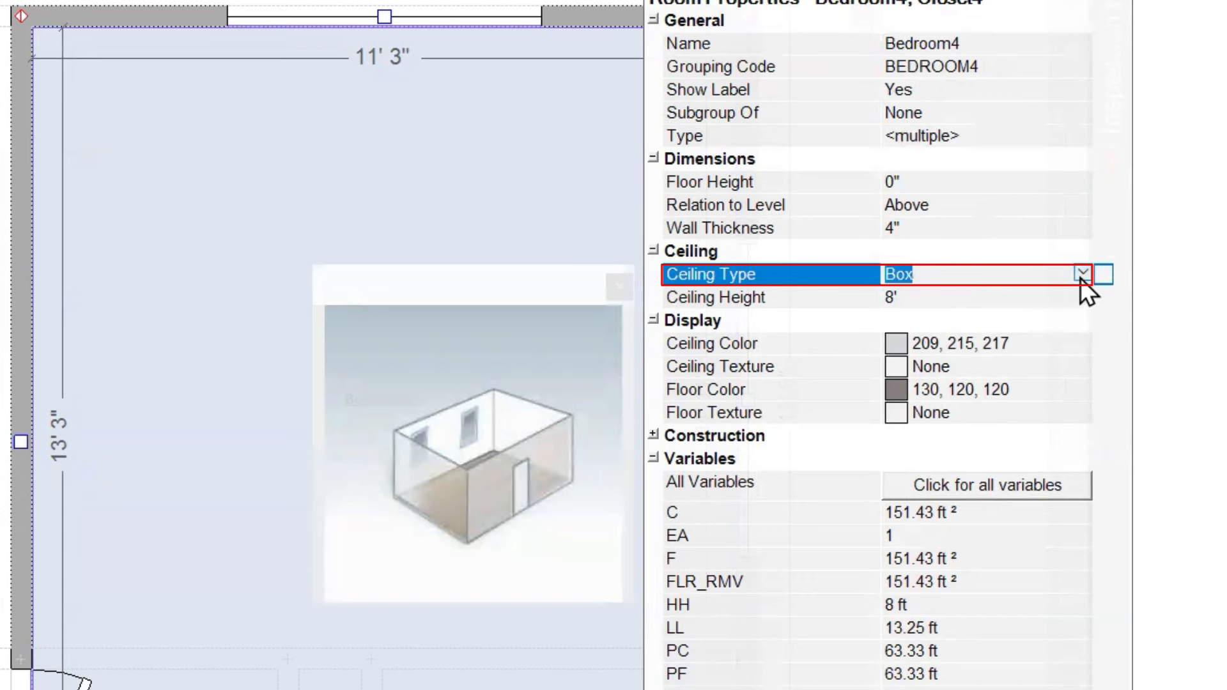
click(1082, 273)
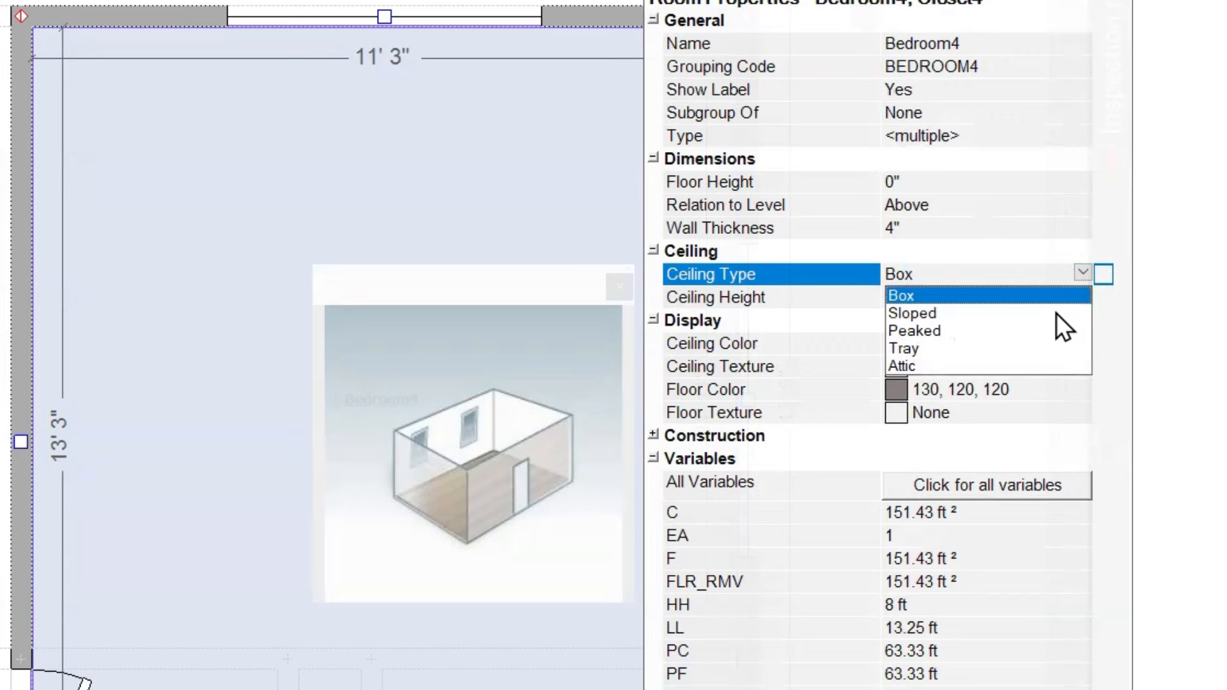
click(954, 317)
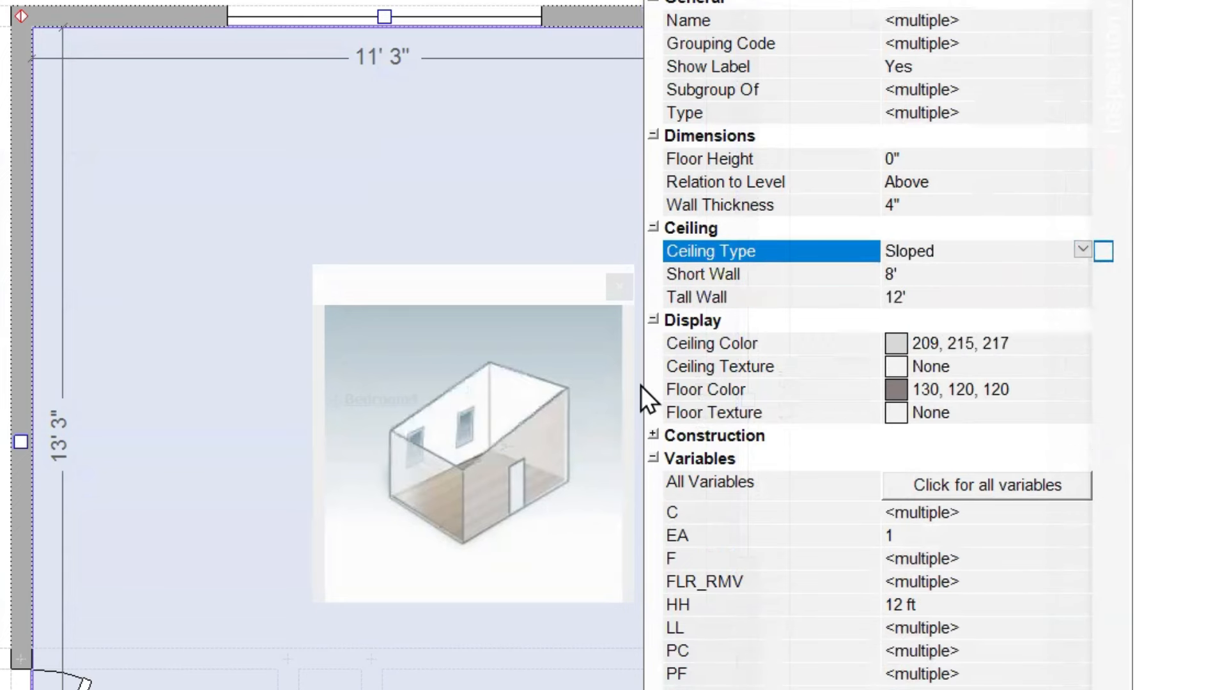
click(1082, 249)
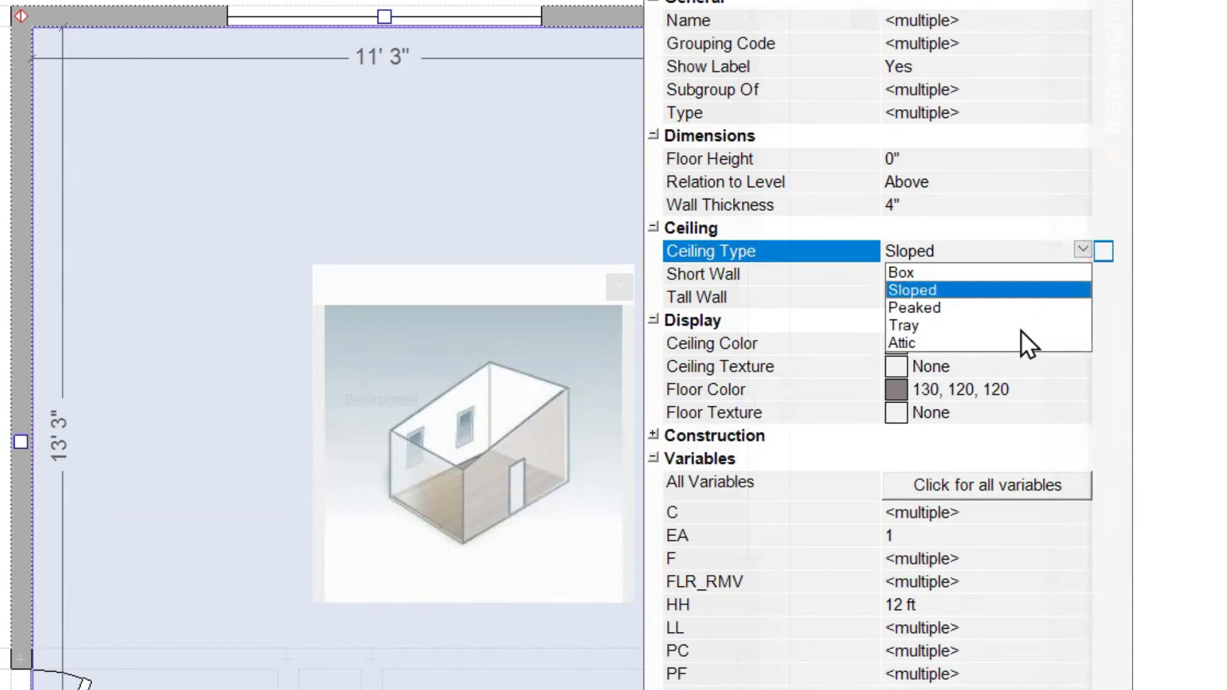
click(1082, 220)
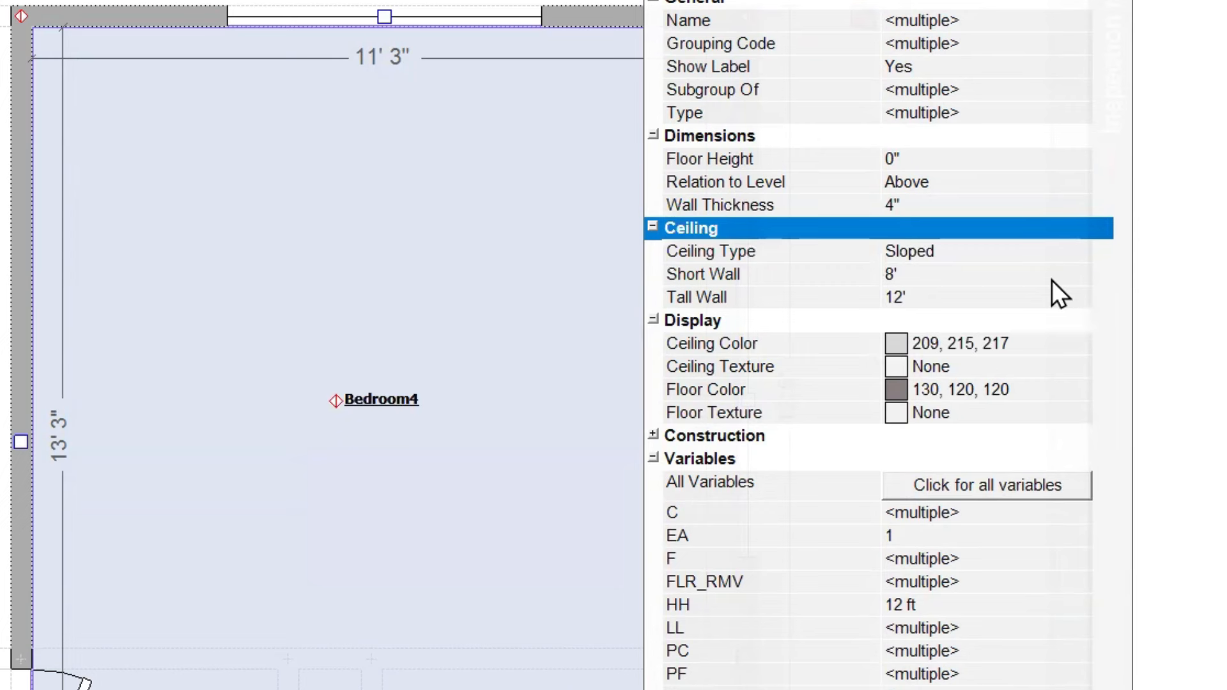
Step: Set the Ceiling Type of Bedroom4 and its closet to Peaked, and set Bedroom4's Distance to Peak to 6' 7"
click(1025, 255)
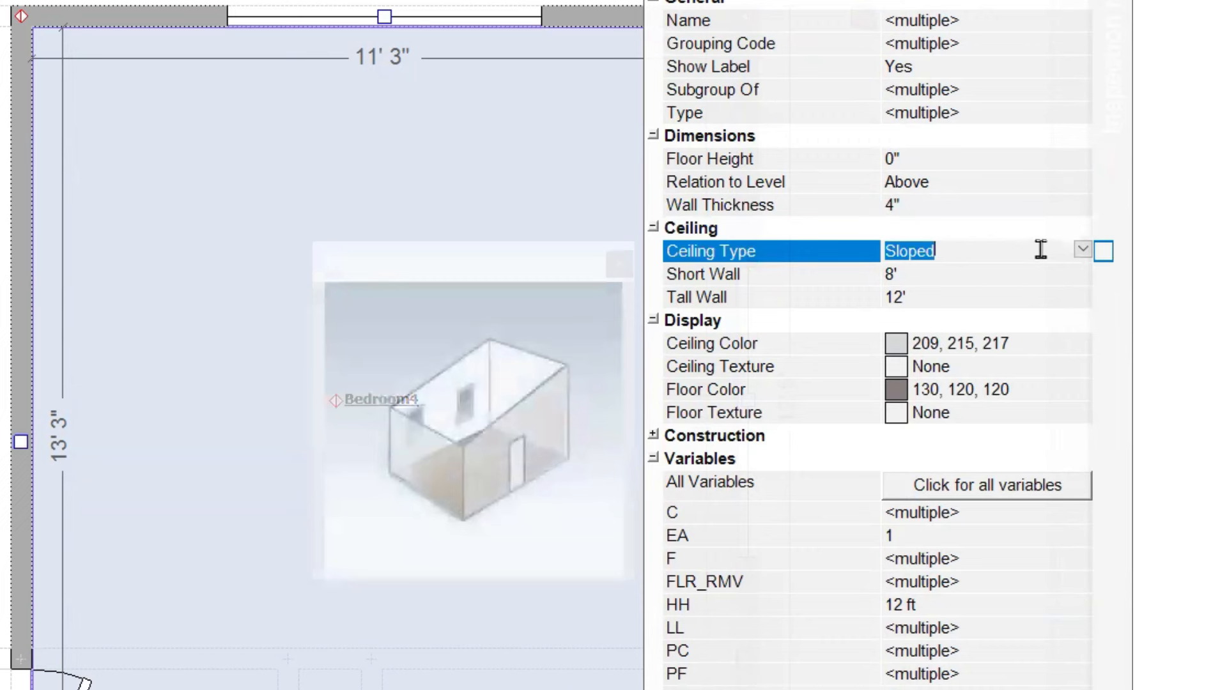
click(1081, 249)
click(985, 309)
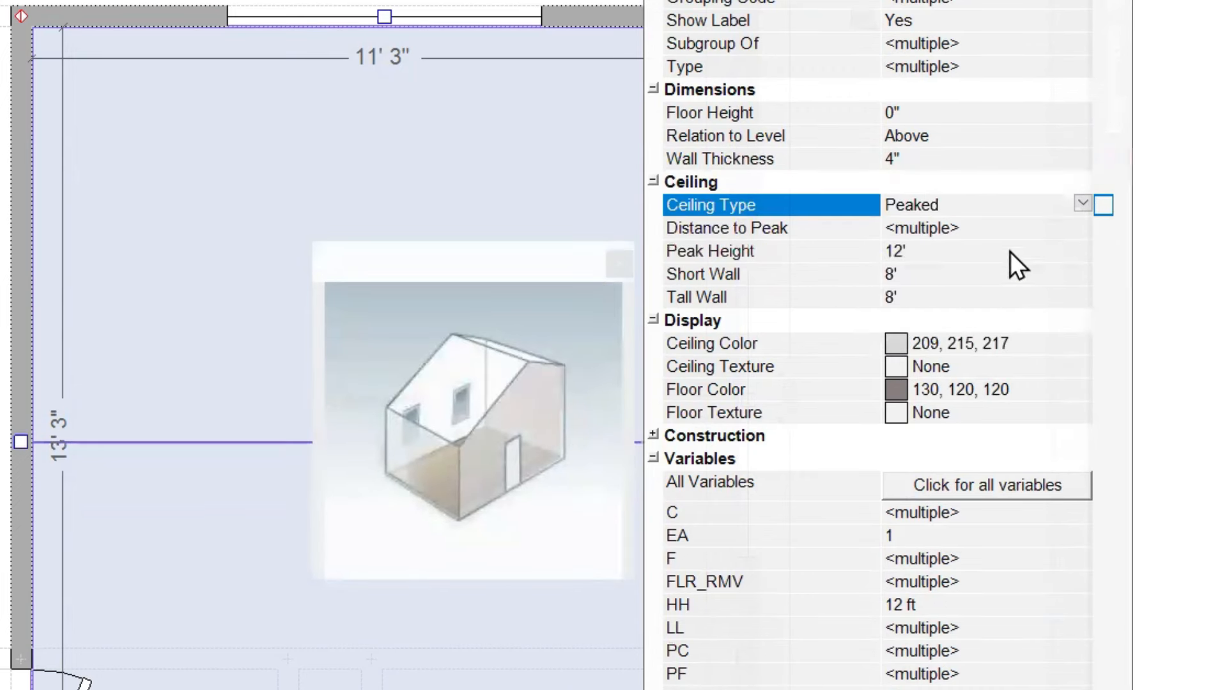
click(1083, 234)
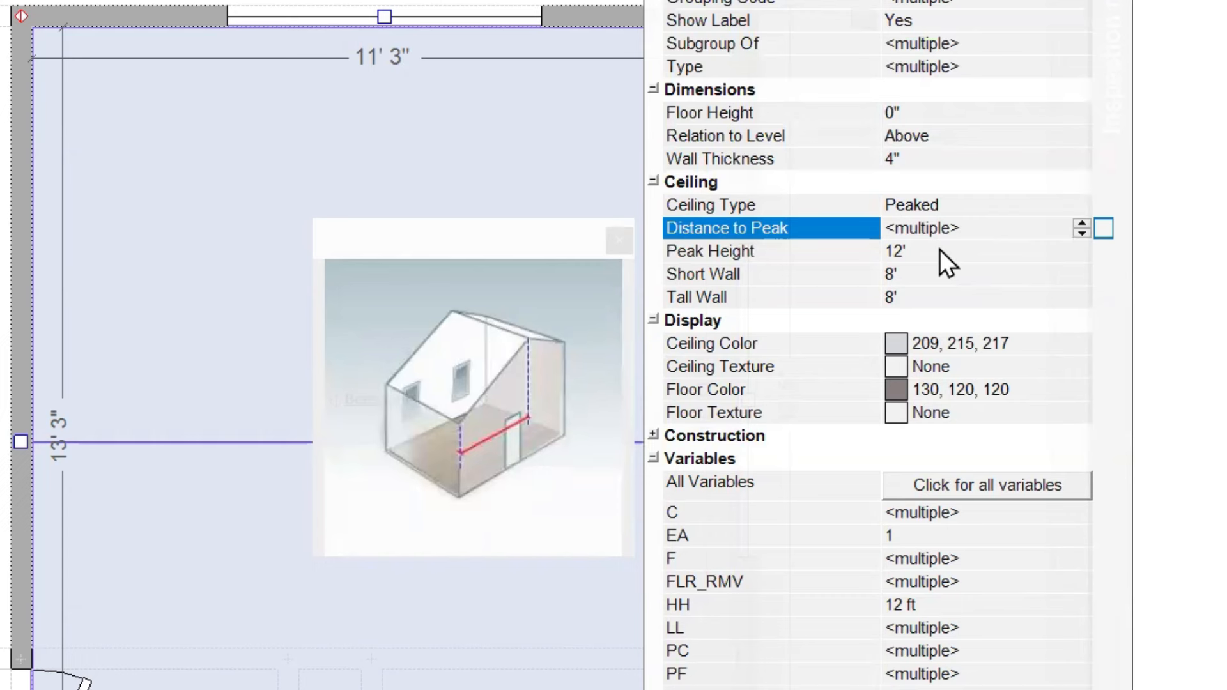
click(1081, 224)
click(1082, 224)
drag(1010, 237, 904, 229)
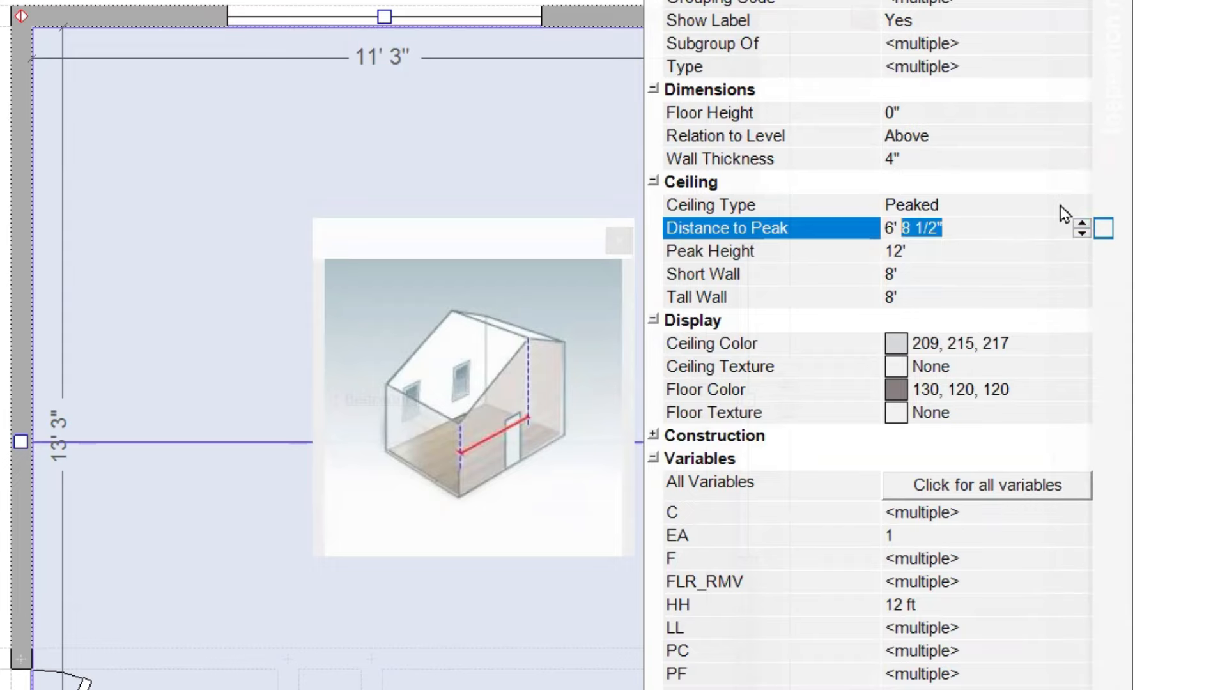
text(7)
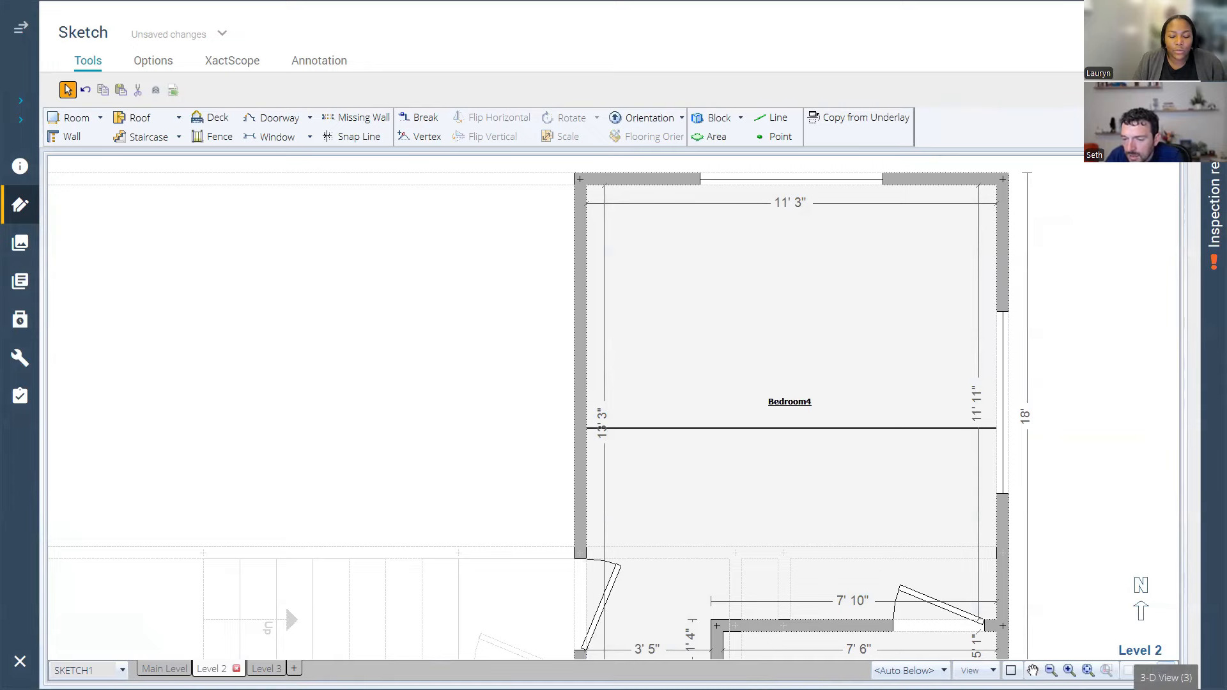
Step: Inspect the peaked walls of Bedroom4 from outside and above in 3D, and return to the plan
click(1144, 669)
mouse_move(826, 589)
mouse_down()
mouse_move(788, 405)
mouse_move(780, 416)
mouse_move(814, 419)
mouse_move(871, 485)
mouse_move(701, 355)
mouse_move(737, 382)
mouse_up()
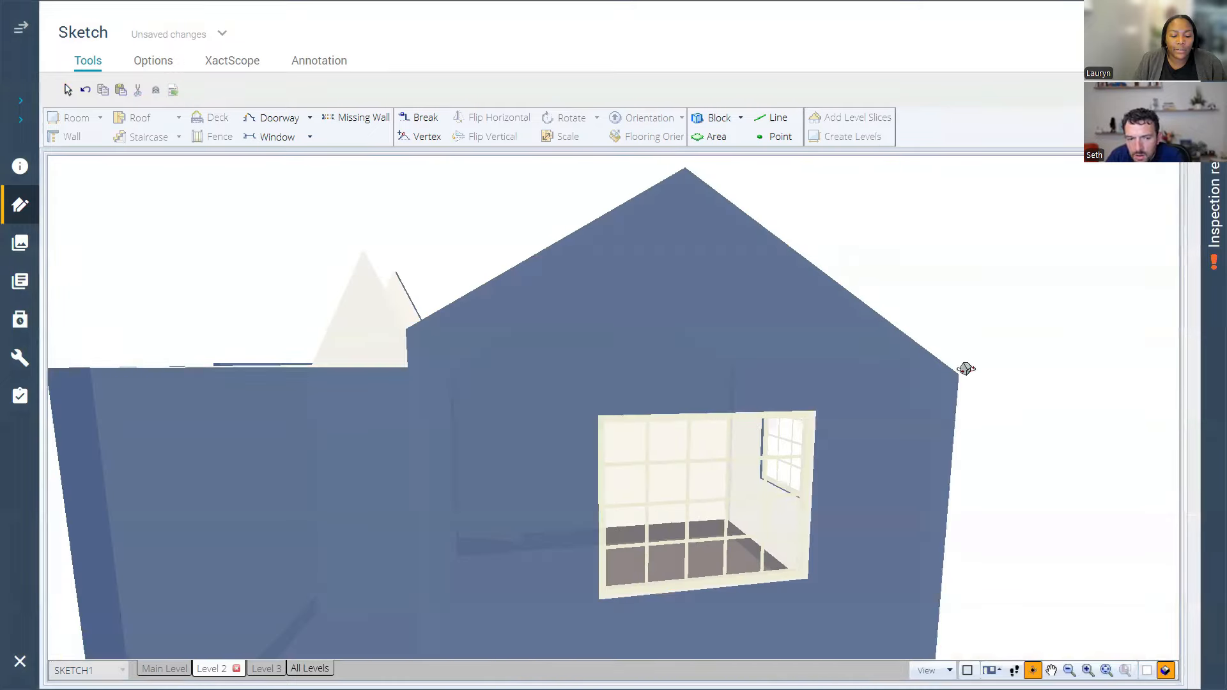
drag(1008, 460, 926, 524)
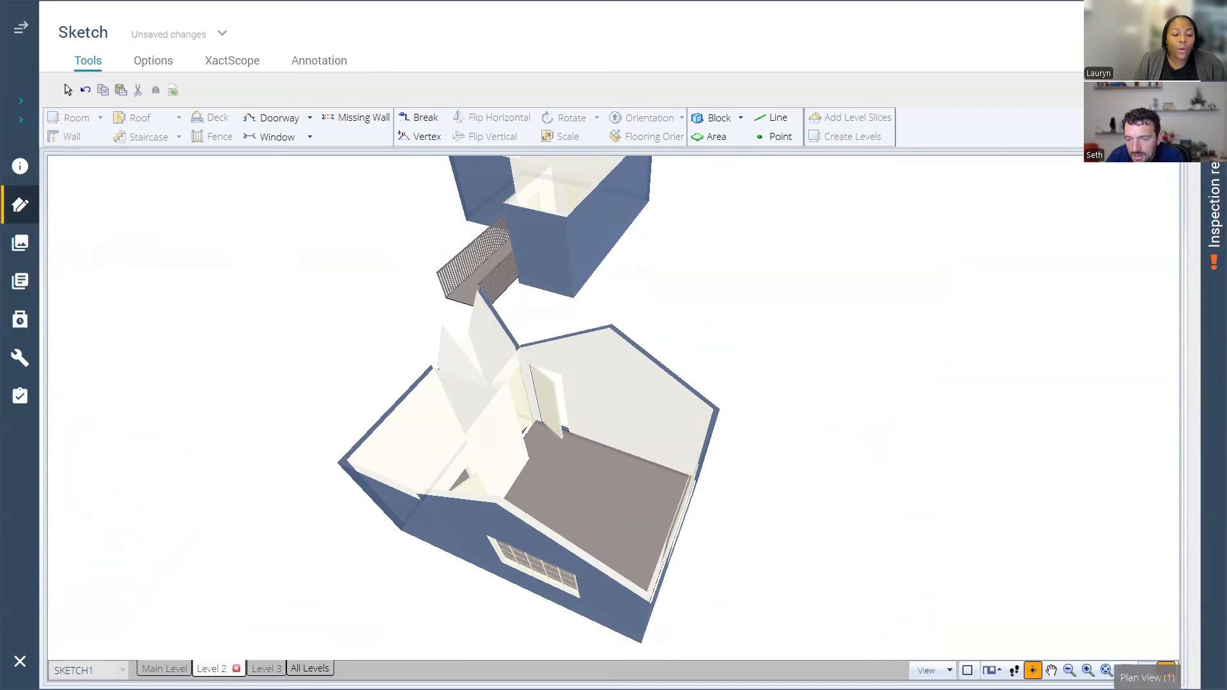
click(1166, 669)
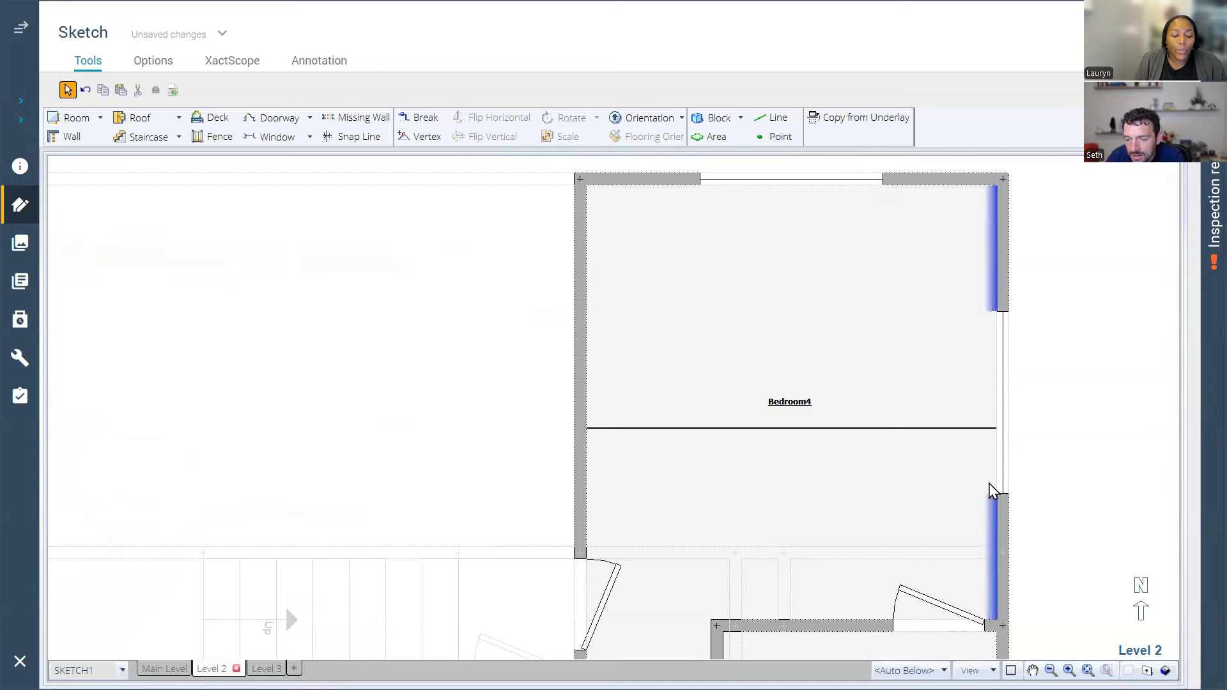
Step: In the properties of Closet4 alone, set the Ceiling Type to Box
drag(1035, 514, 999, 232)
double_click(607, 481)
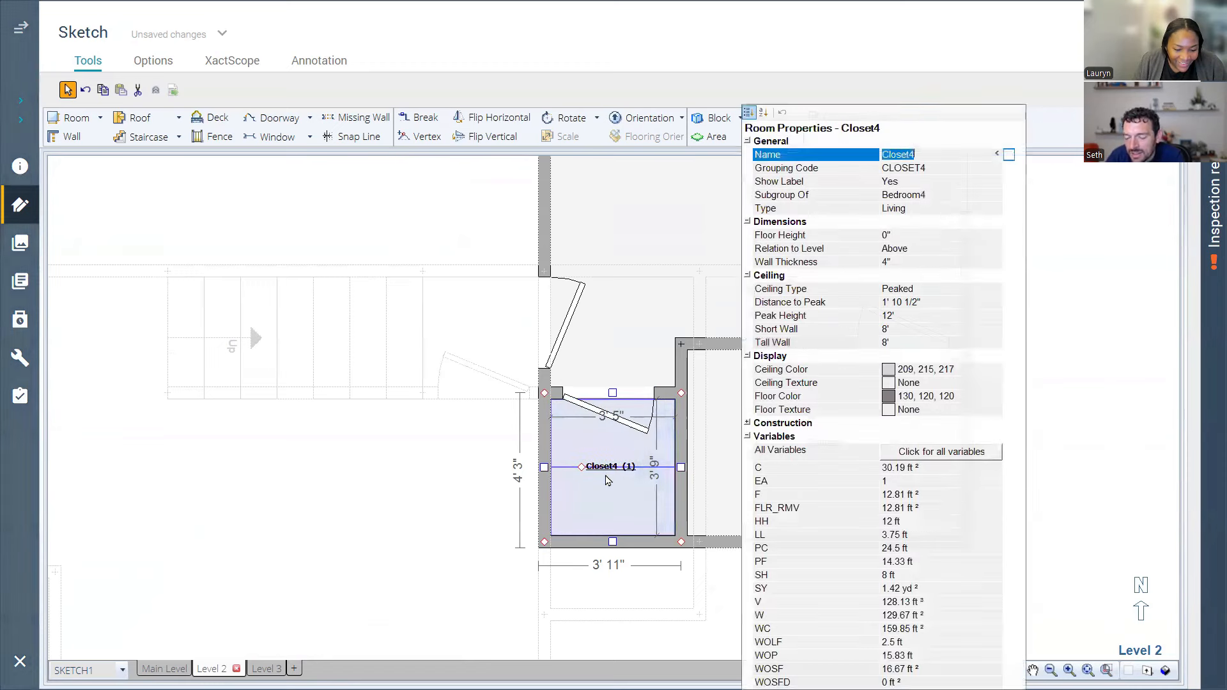
click(921, 291)
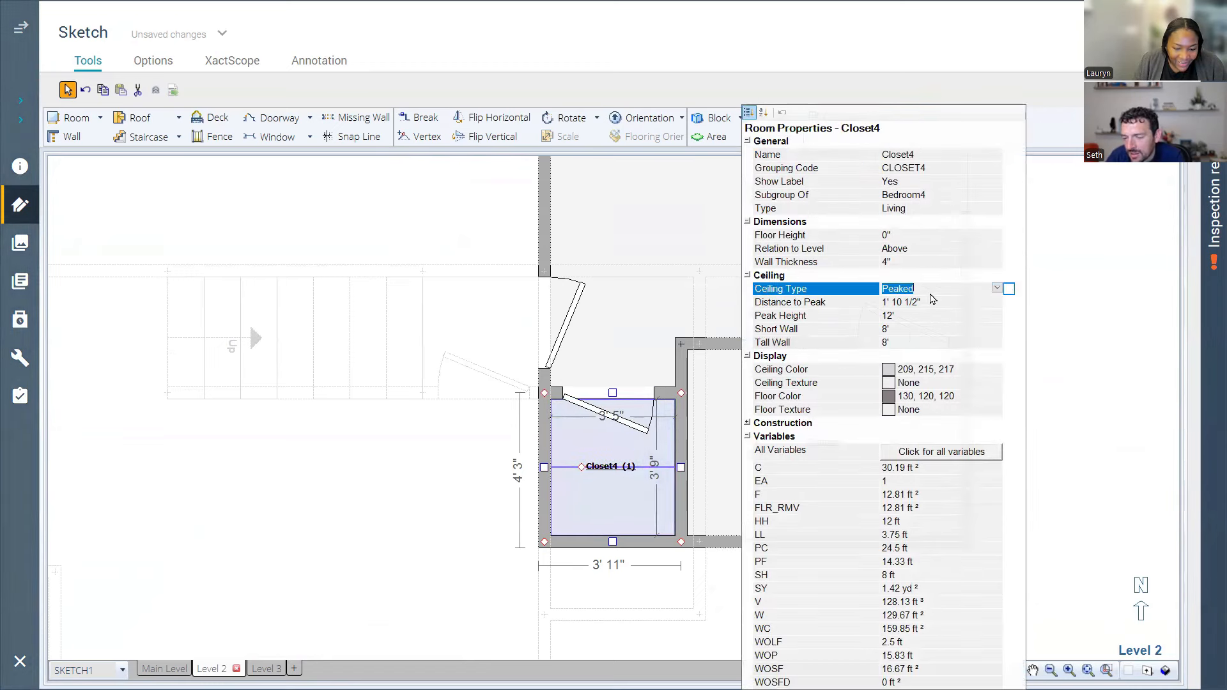
click(997, 288)
click(926, 304)
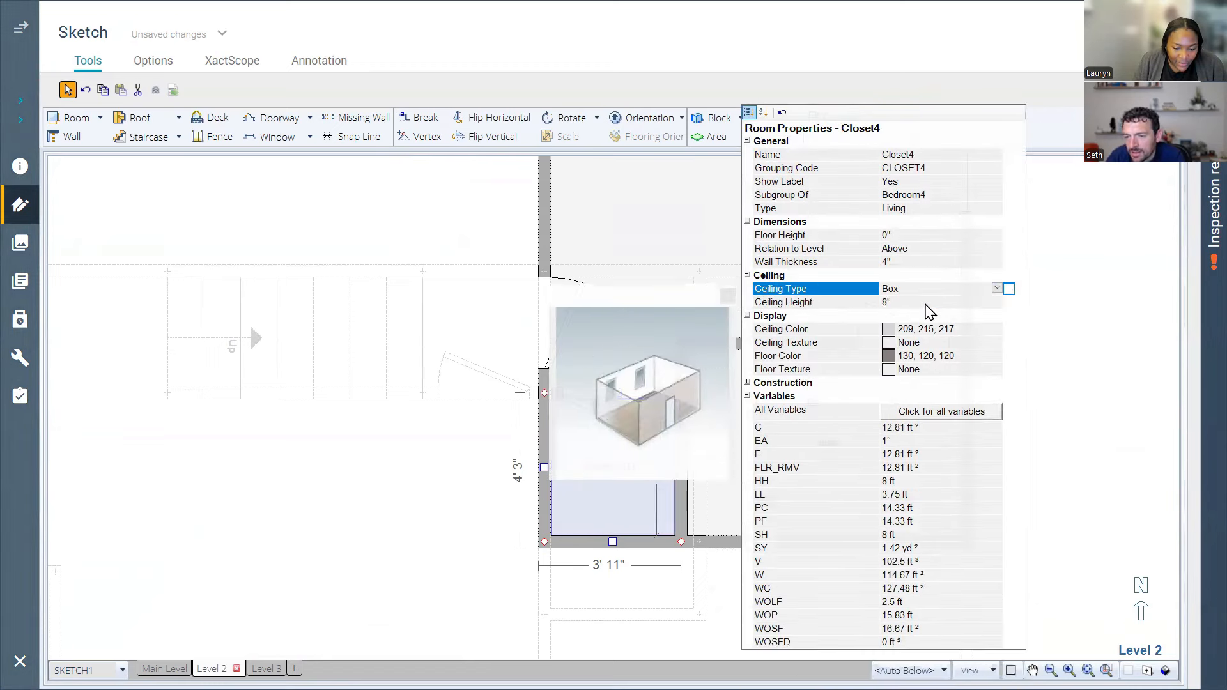
click(1087, 383)
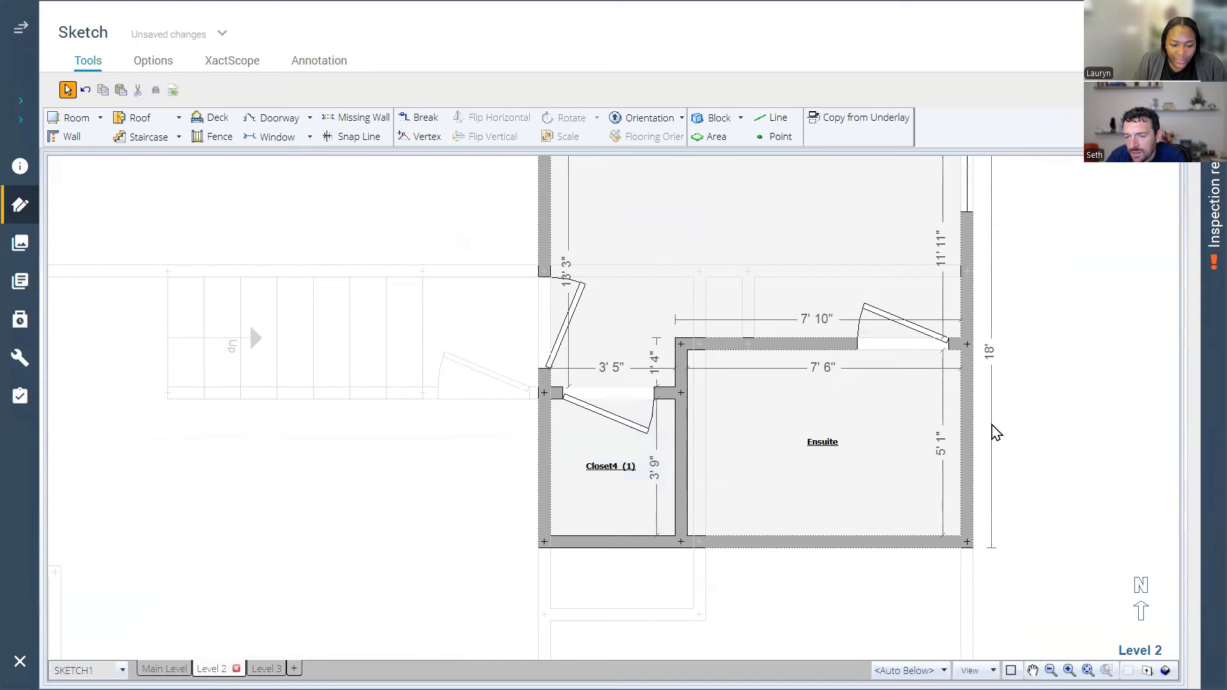
Step: Reorient Bedroom4's peaked ceiling from its west wall with Orientation, so the peak line runs north to south
scroll(994, 430, down, 1)
scroll(974, 393, down, 1)
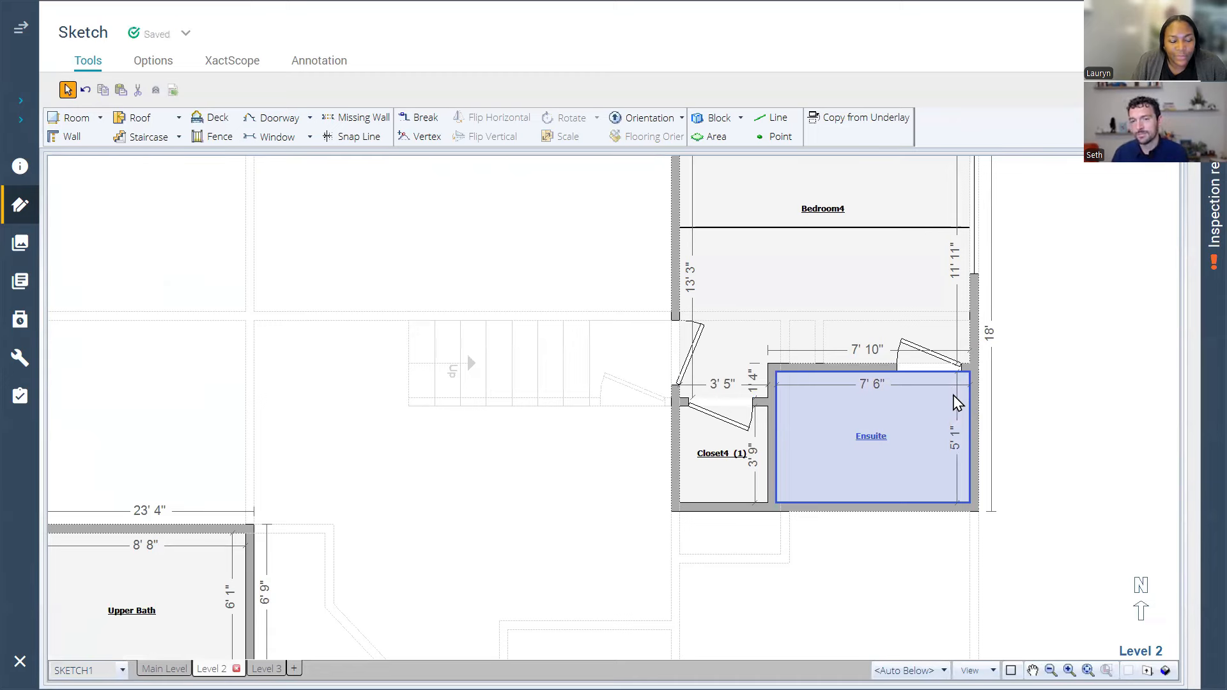
scroll(956, 402, up, 1)
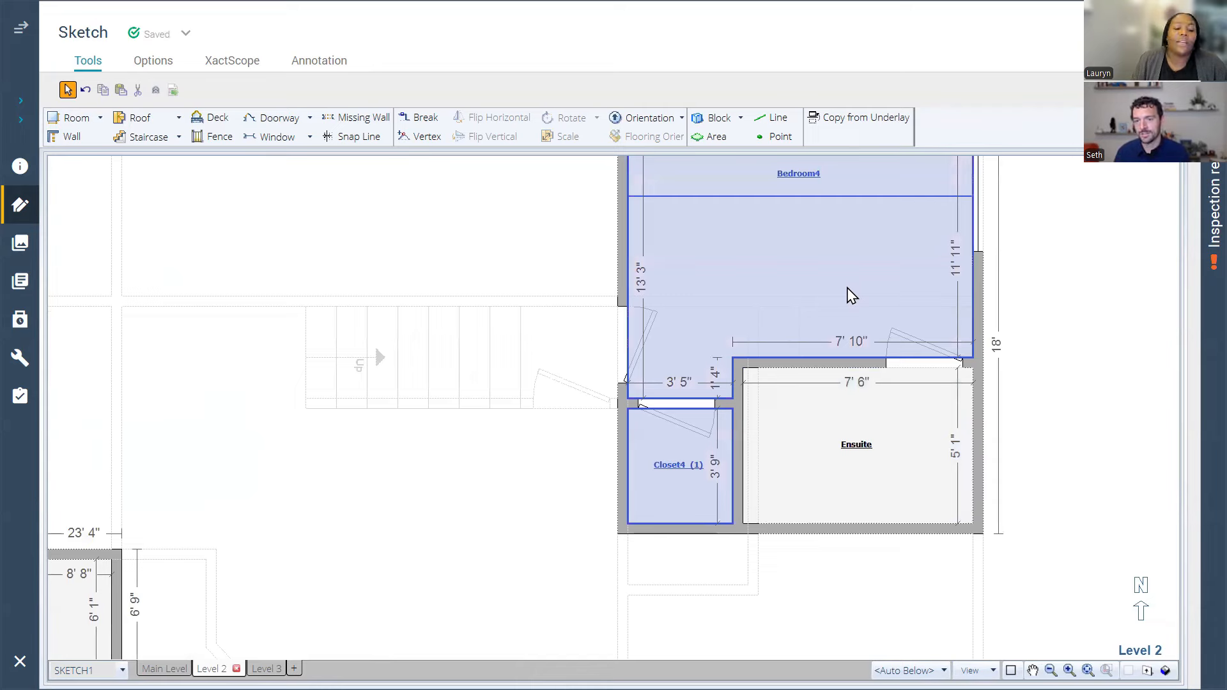
drag(1034, 247, 871, 458)
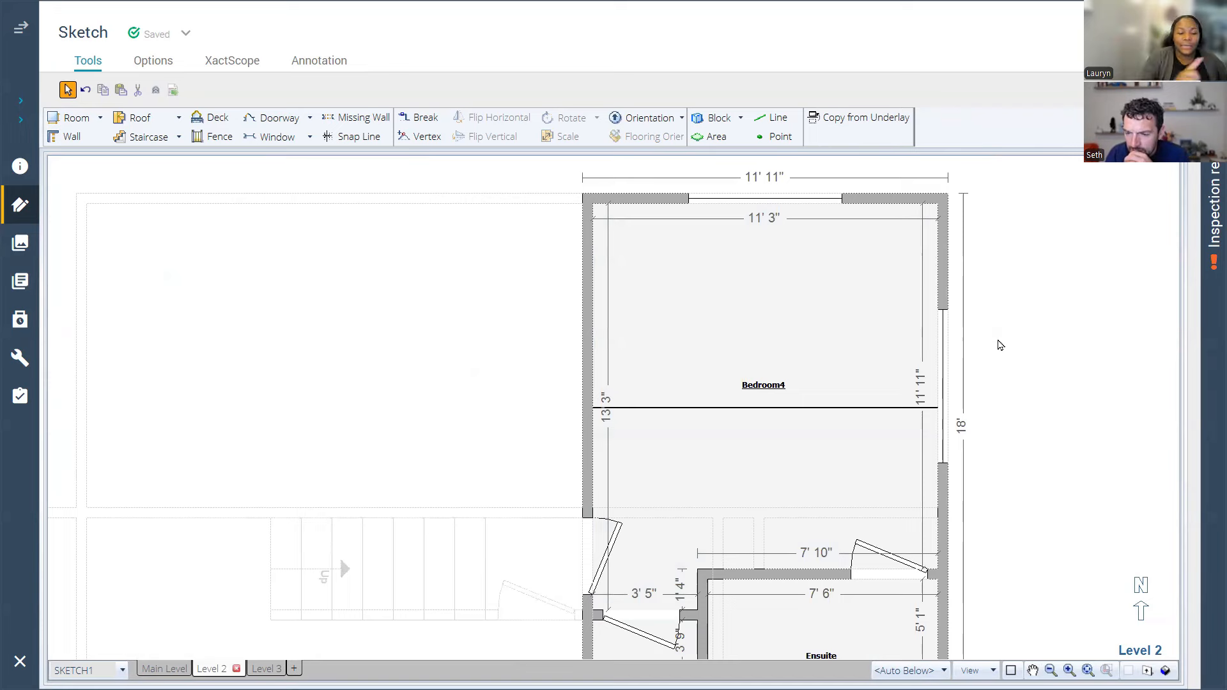
click(881, 365)
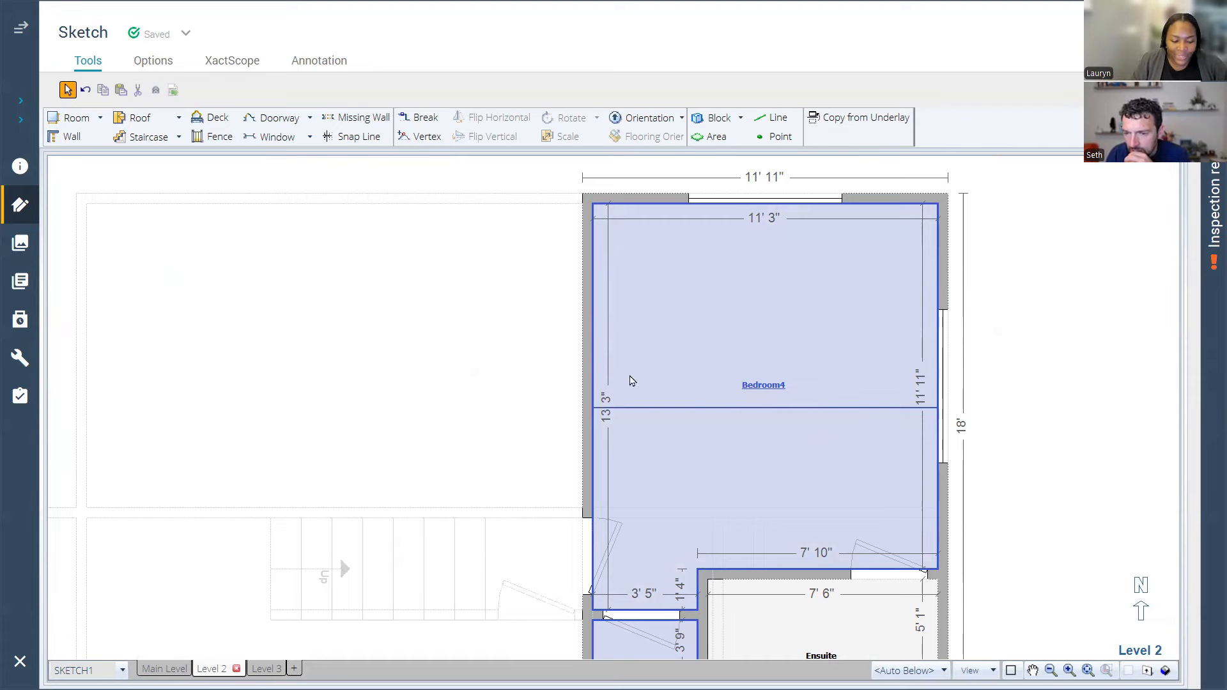
click(747, 160)
click(751, 301)
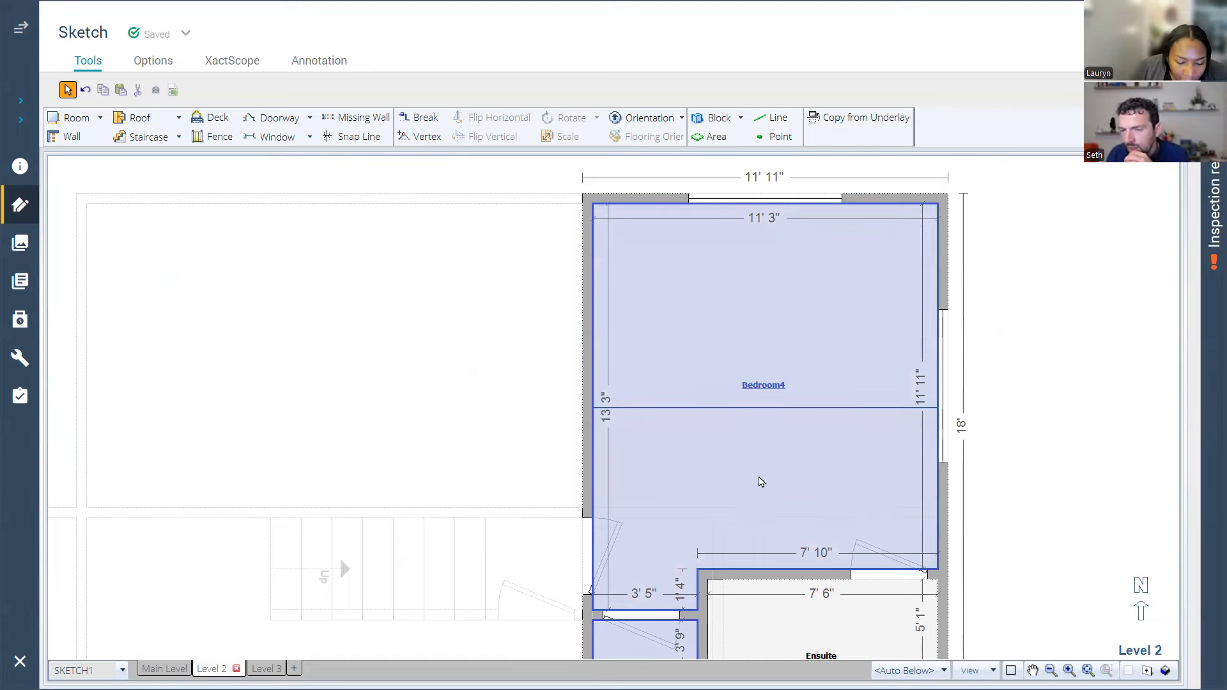
click(1036, 333)
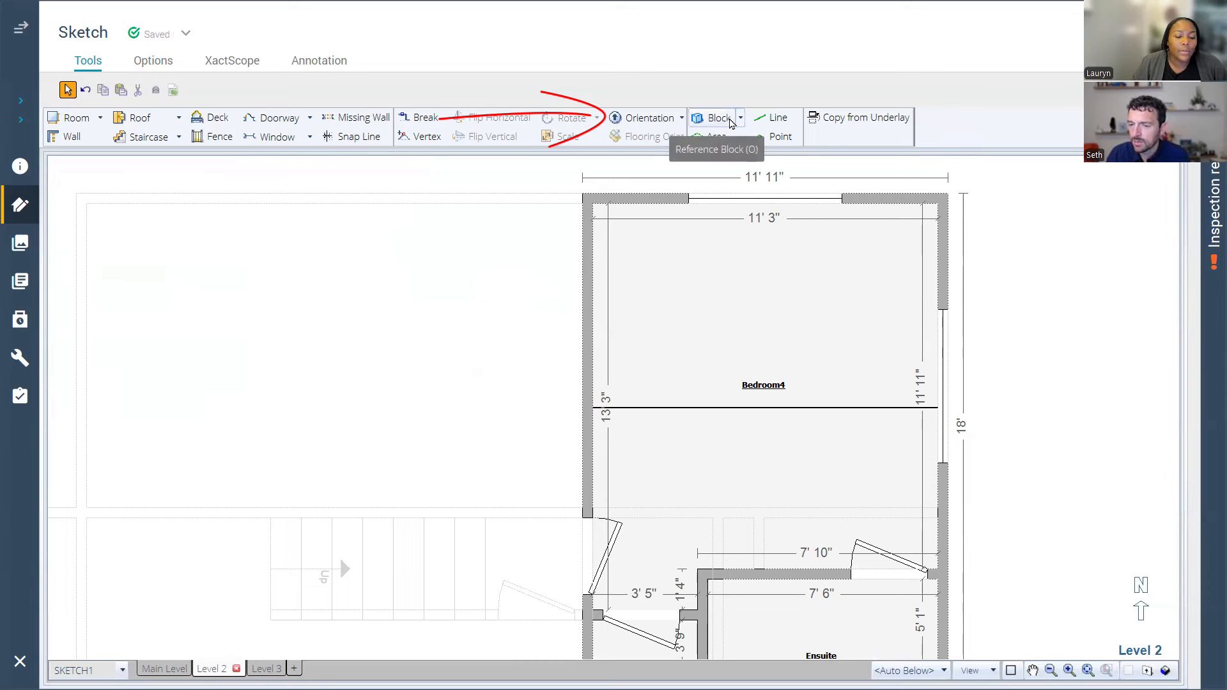
click(665, 119)
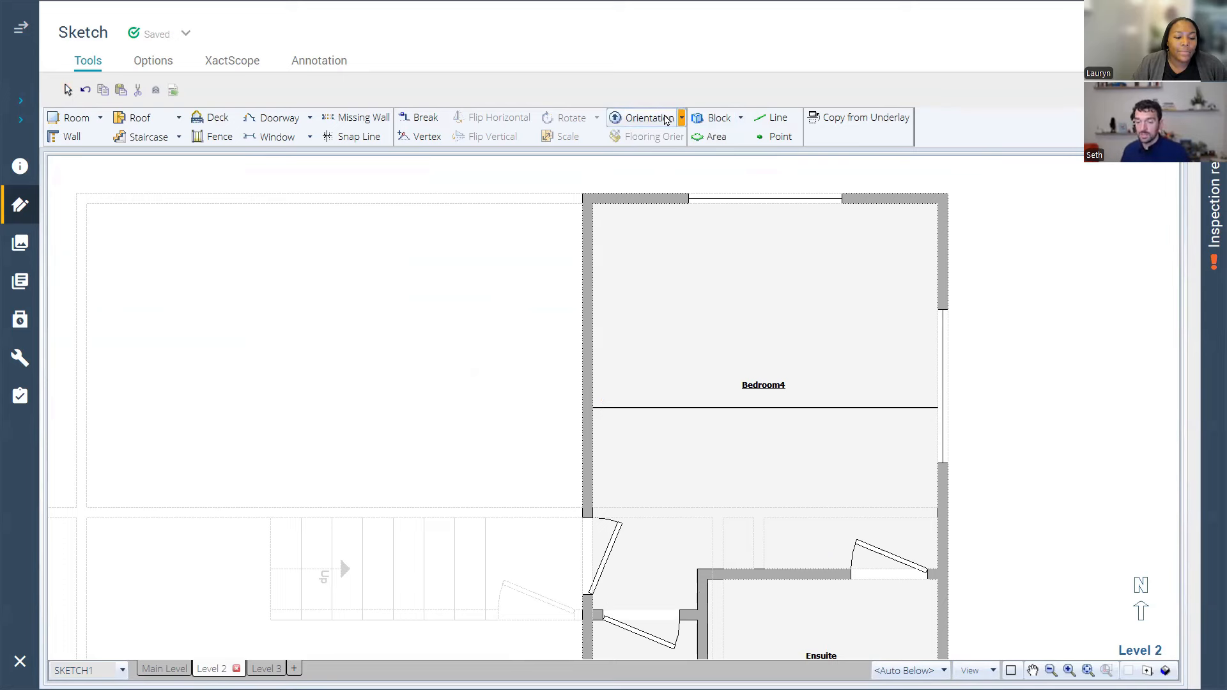
click(666, 120)
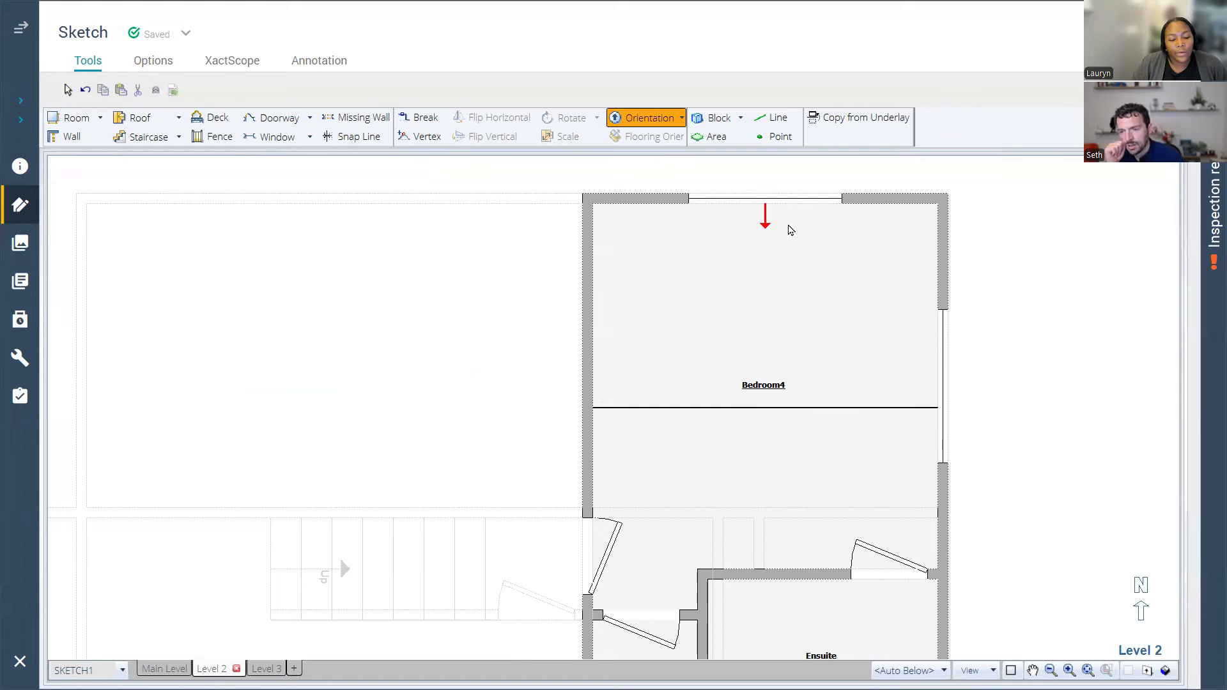
click(657, 120)
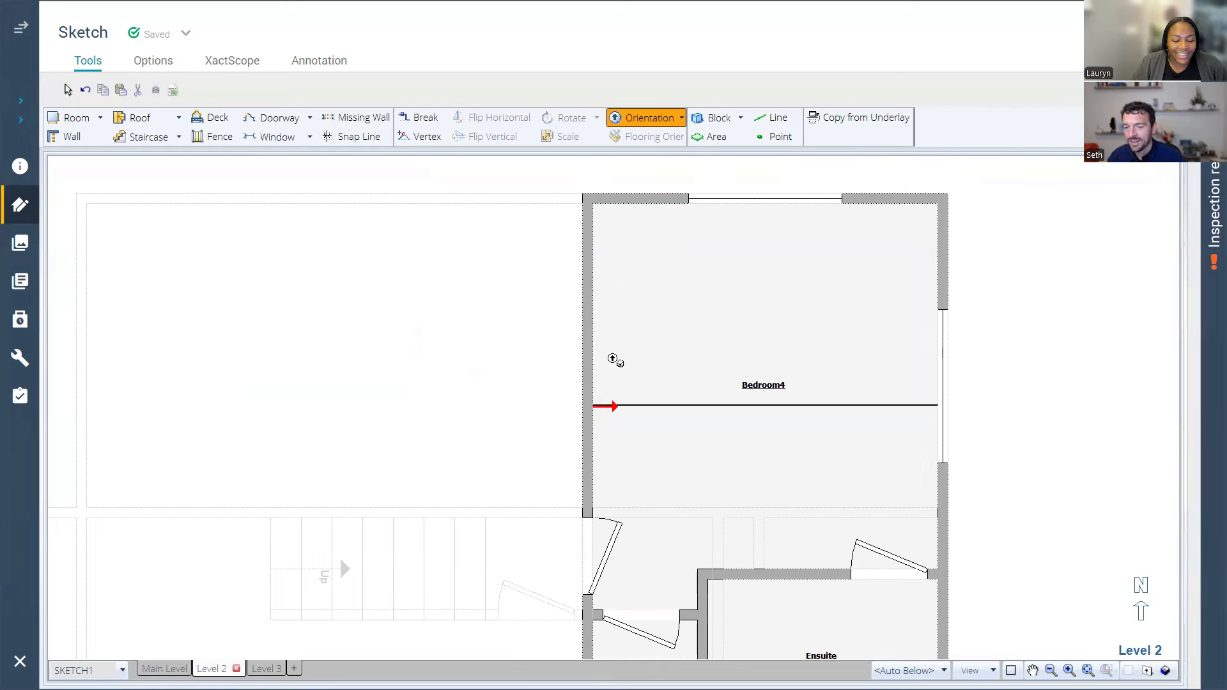
click(616, 385)
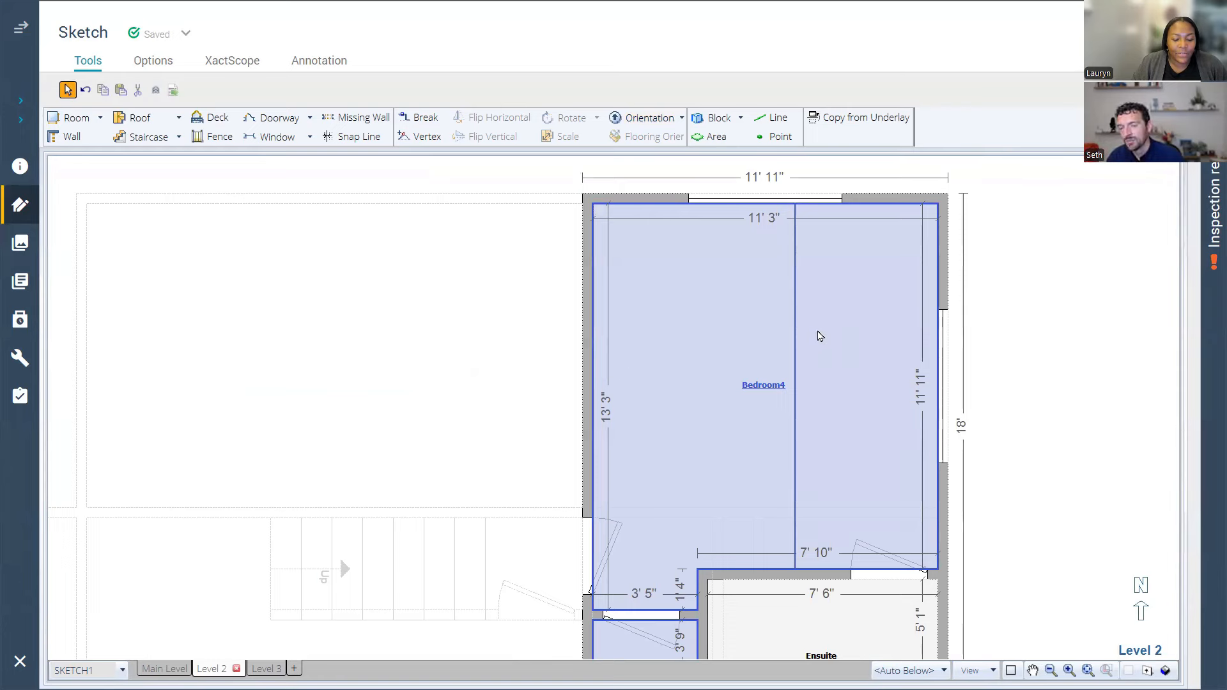
Step: Inspect the reoriented ceiling of Bedroom4 on Level 2 in 3D
click(1134, 439)
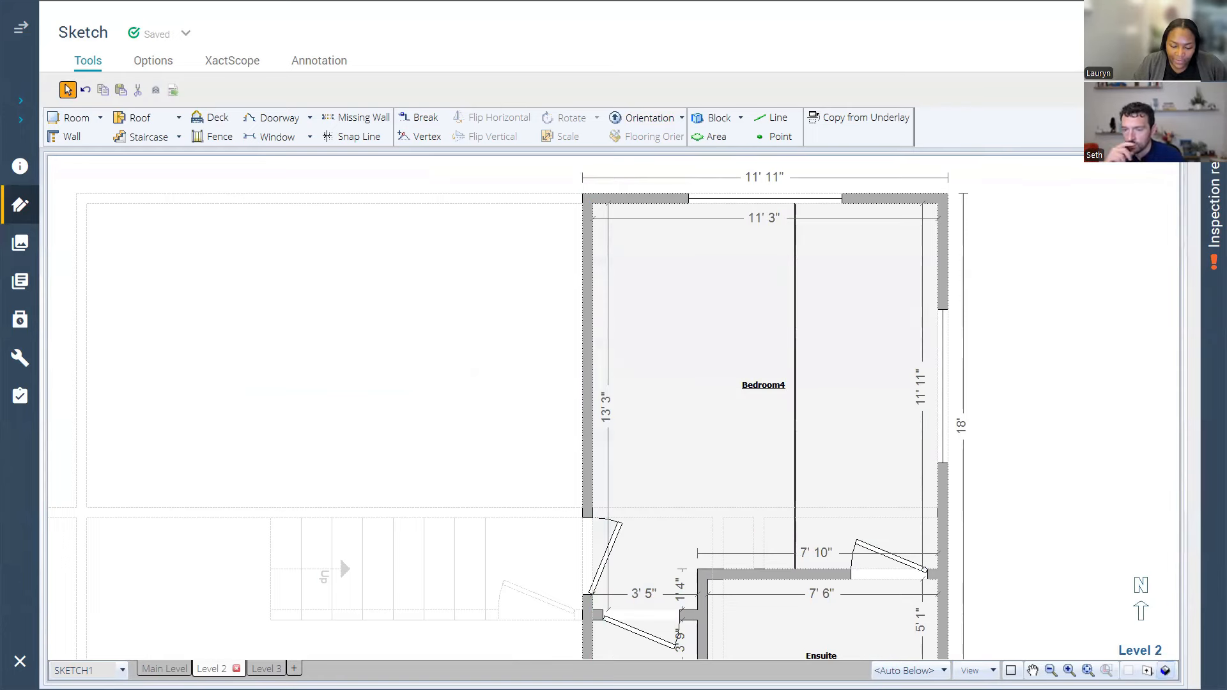
click(1164, 669)
scroll(1091, 523, down, 5)
drag(1091, 523, 914, 470)
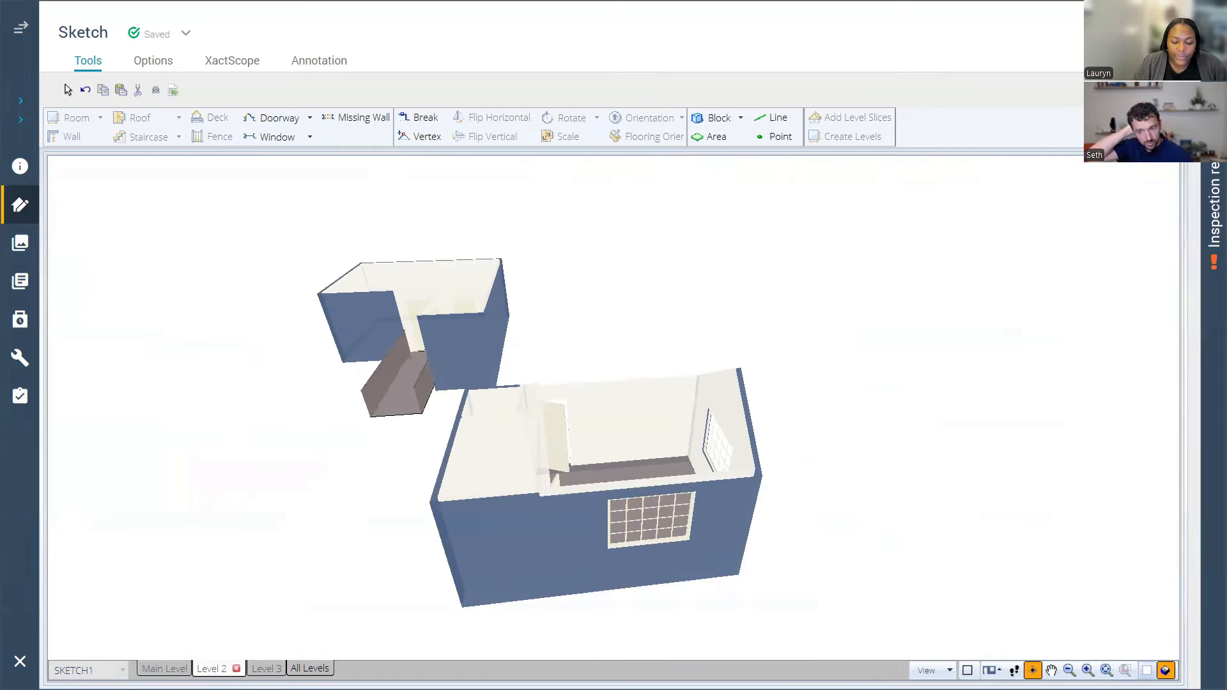
Step: Return to the Level 2 plan and reorient Bedroom4's peaked ceiling from its north wall with Orientation, so the peak line runs east to west
click(1147, 670)
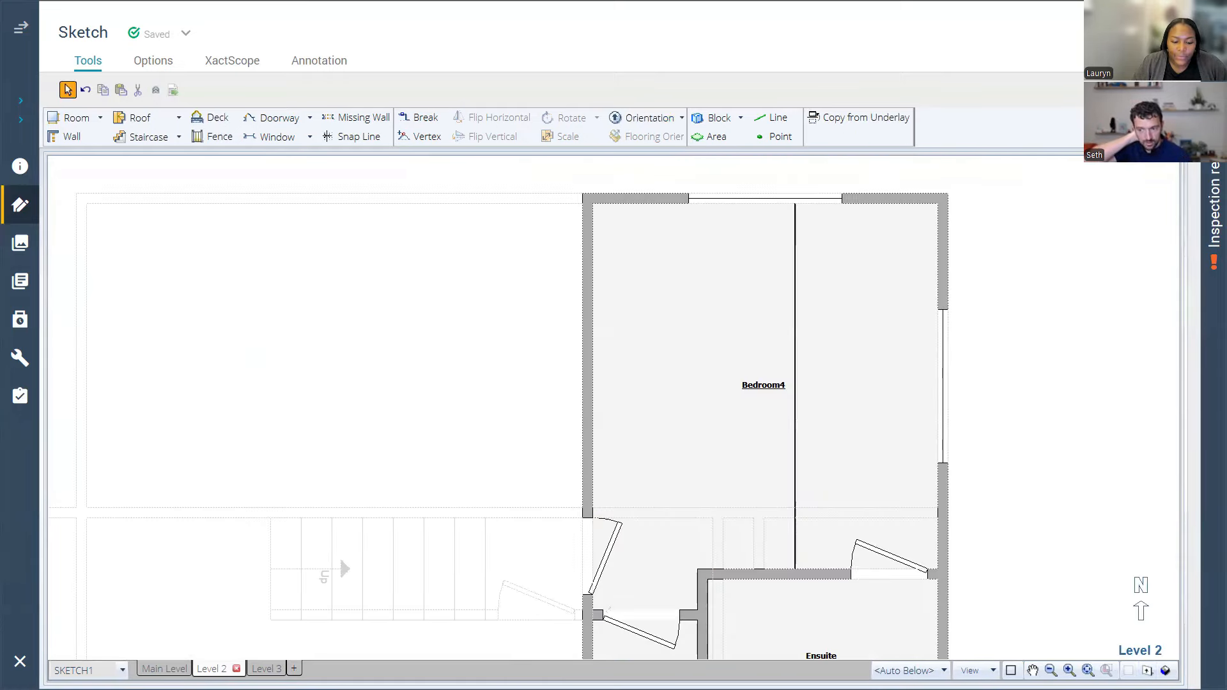
click(635, 120)
click(755, 213)
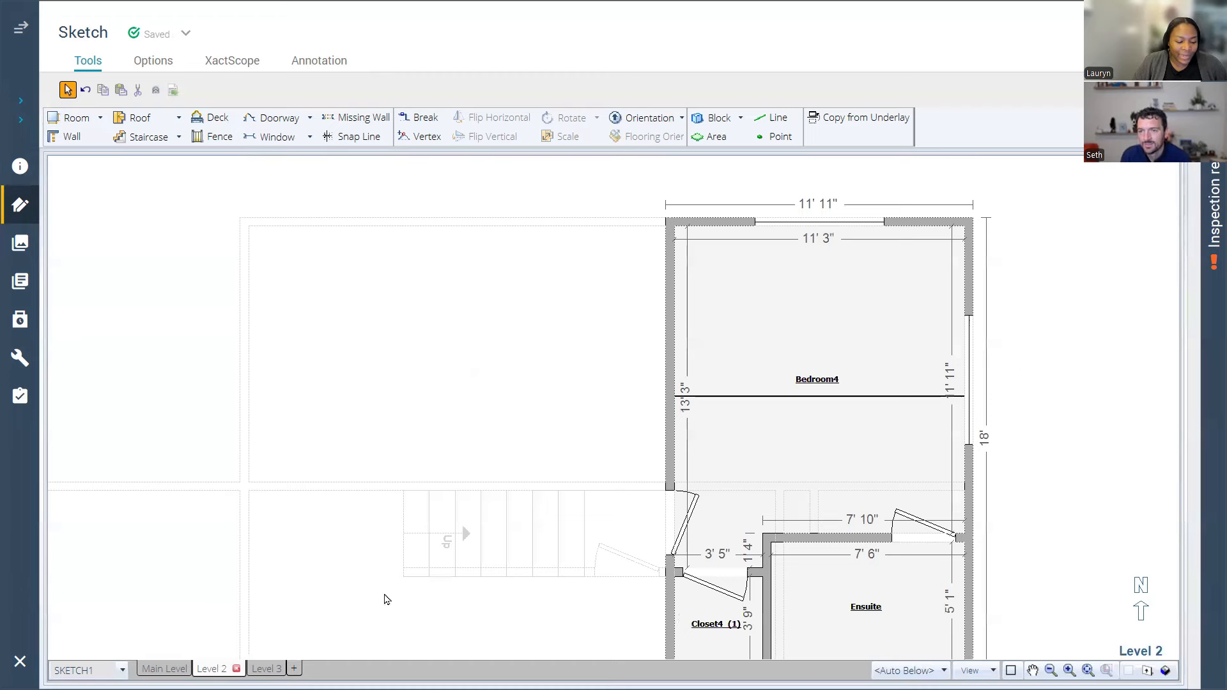
Step: Switch to the Main Level plan and bring its lower rooms into view
click(165, 668)
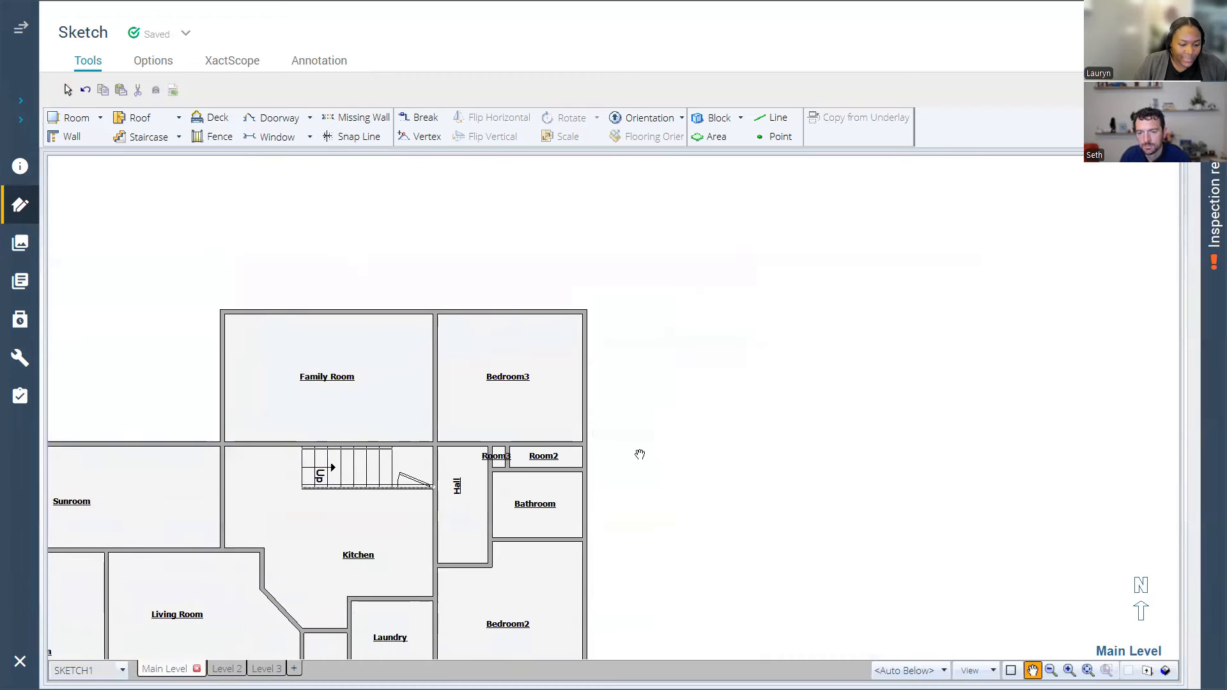
drag(639, 452, 1006, 269)
key(Escape)
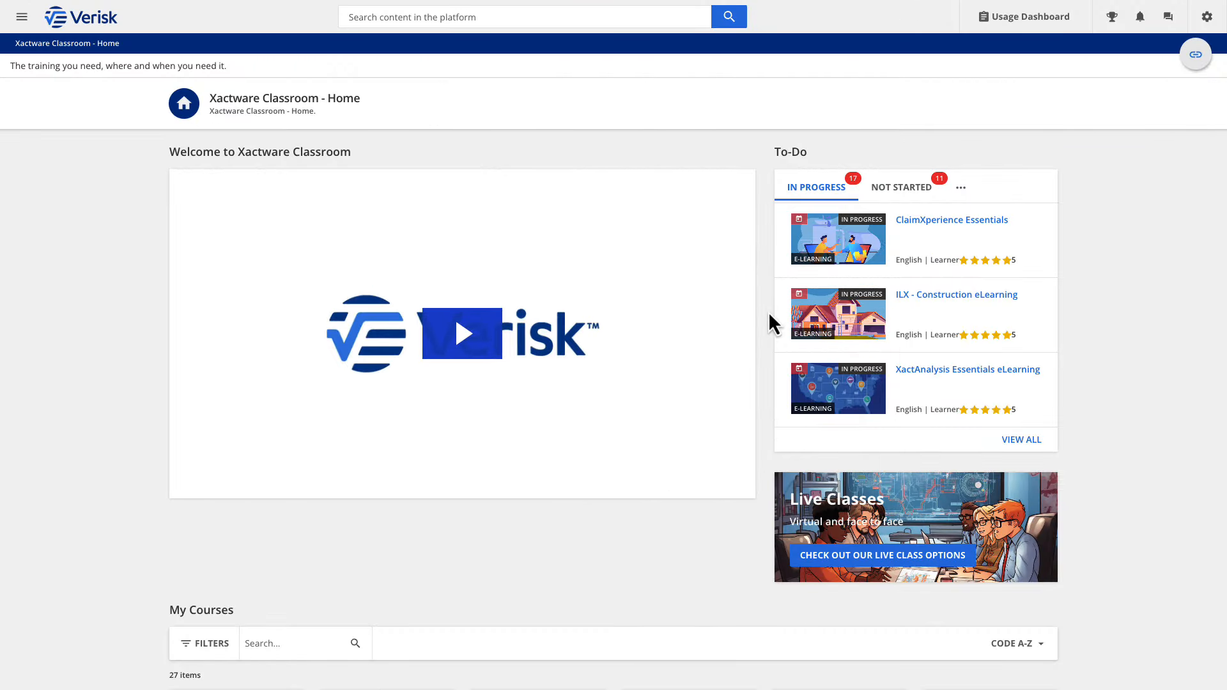
Step: Switch to the Xactware Classroom home page and look through My Courses, the Full Course Catalog and the Xpert Tip Library
scroll(768, 313, down, 5)
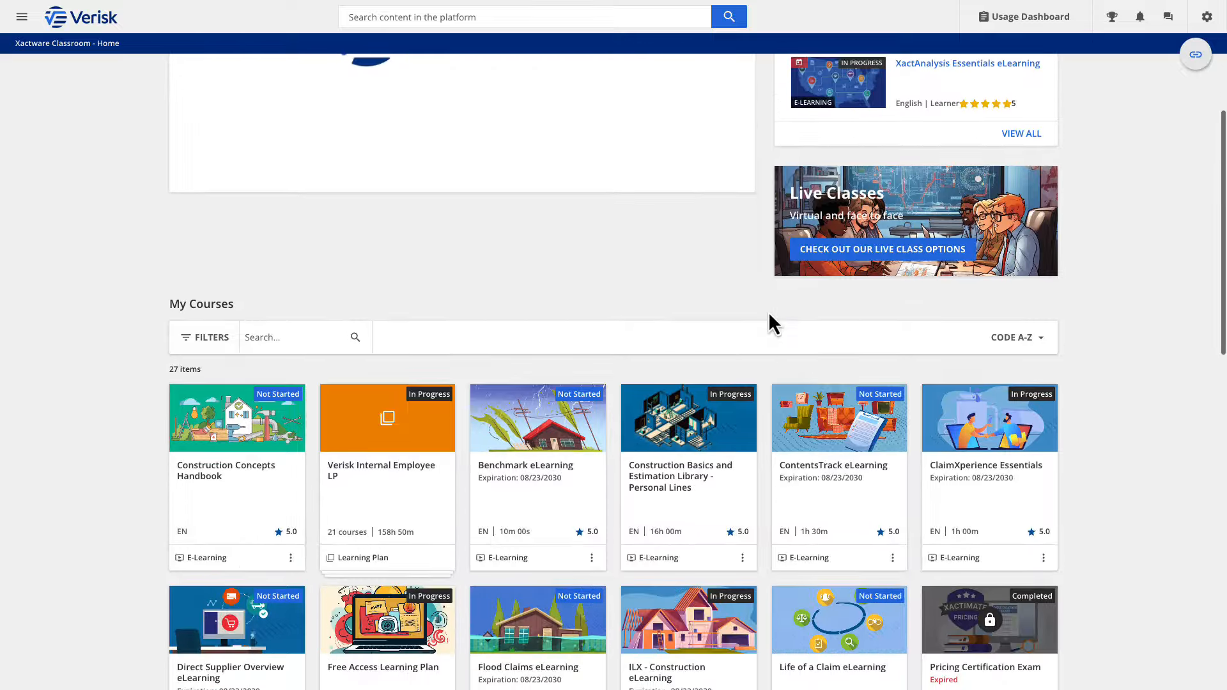
scroll(768, 311, down, 6)
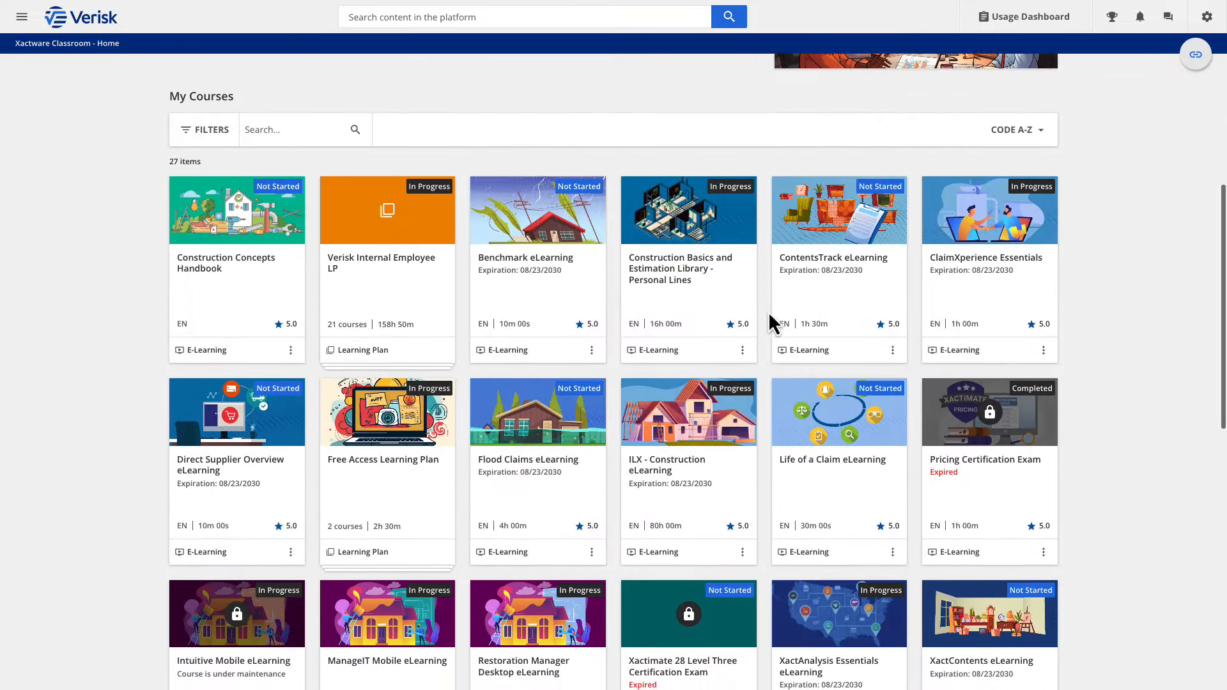
scroll(768, 312, down, 7)
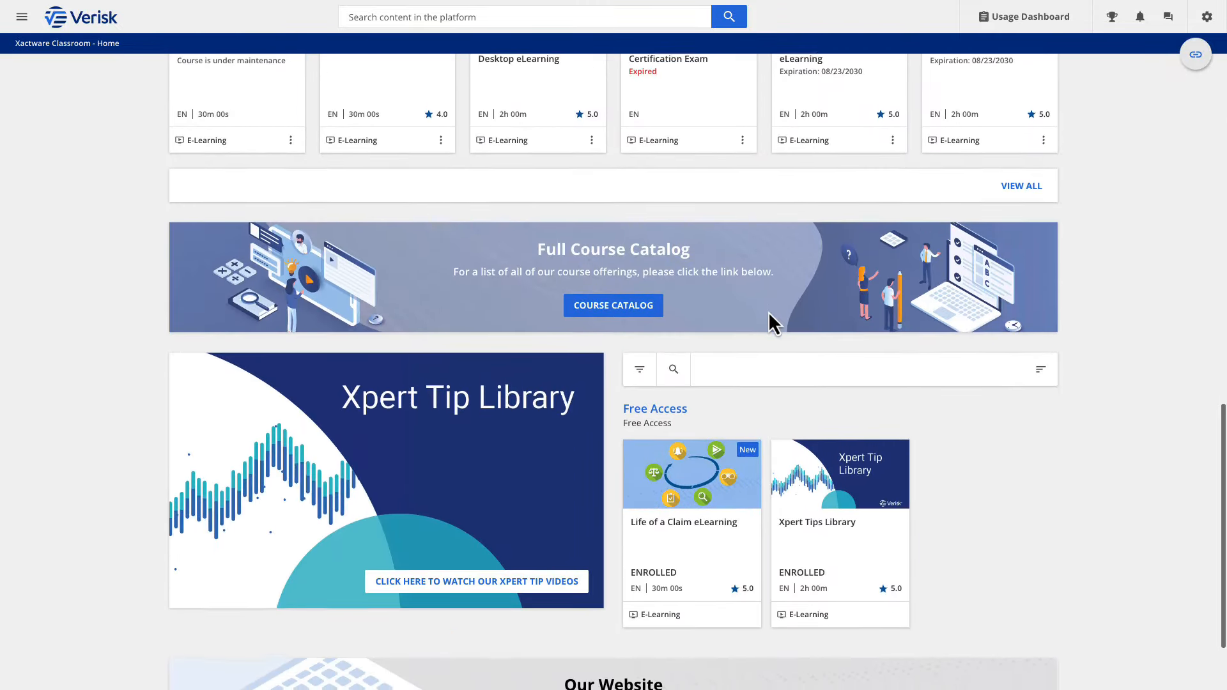
scroll(768, 311, down, 1)
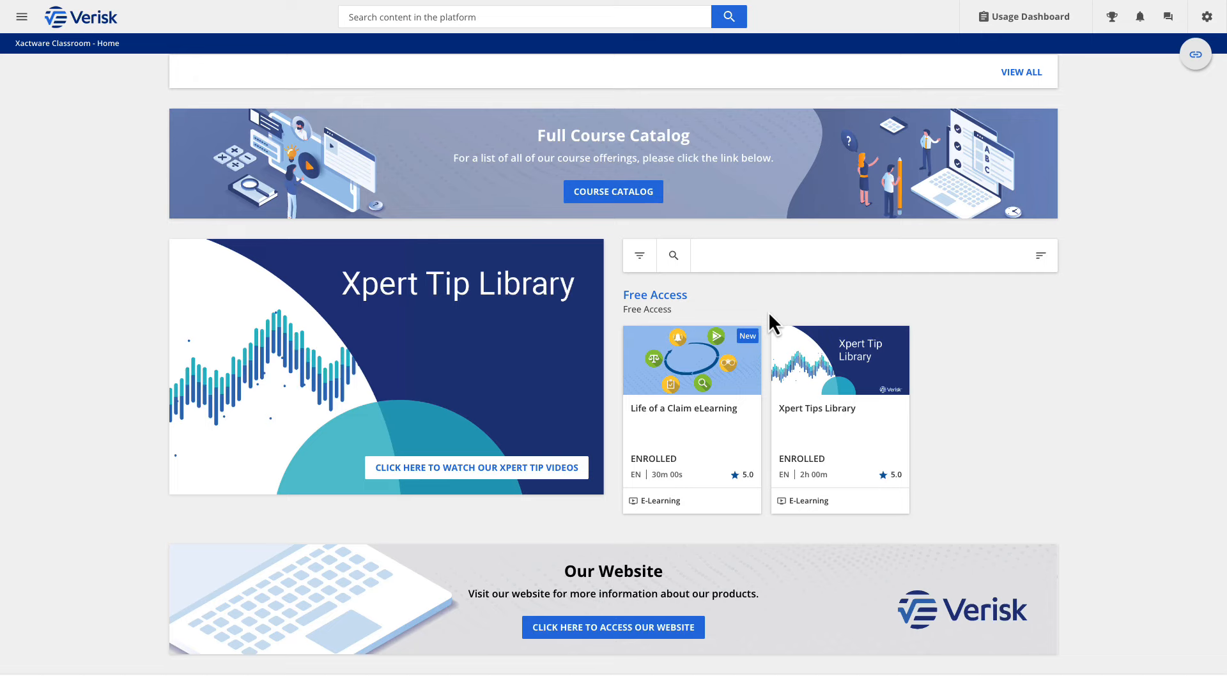